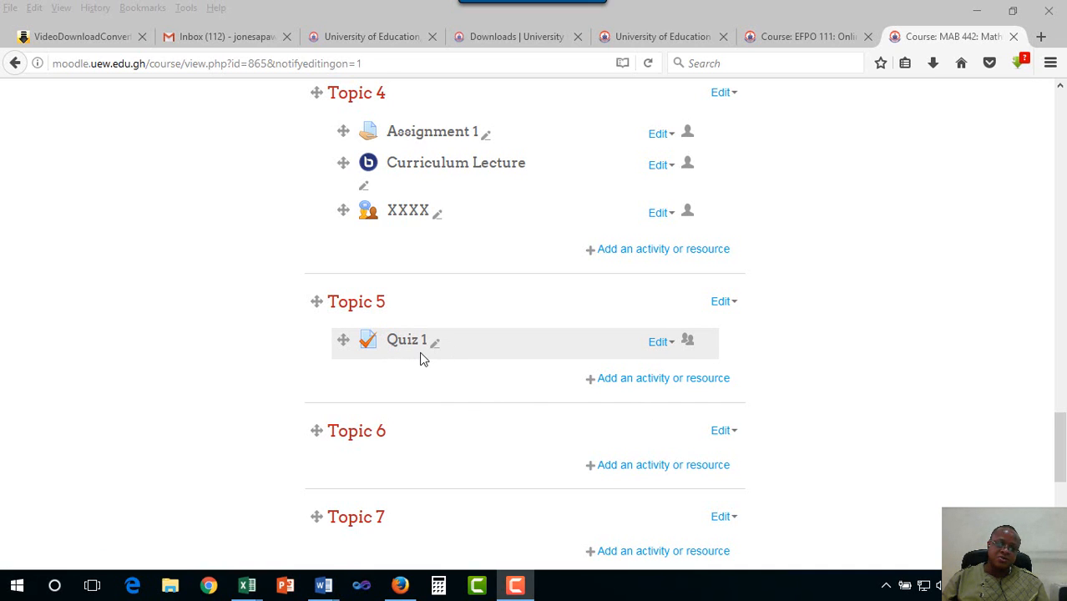
# Open Quiz 1 under Topic 5: 3 attempts, 45-minute time limit, highest-grade grading
pyautogui.scroll(15, 421, 358)
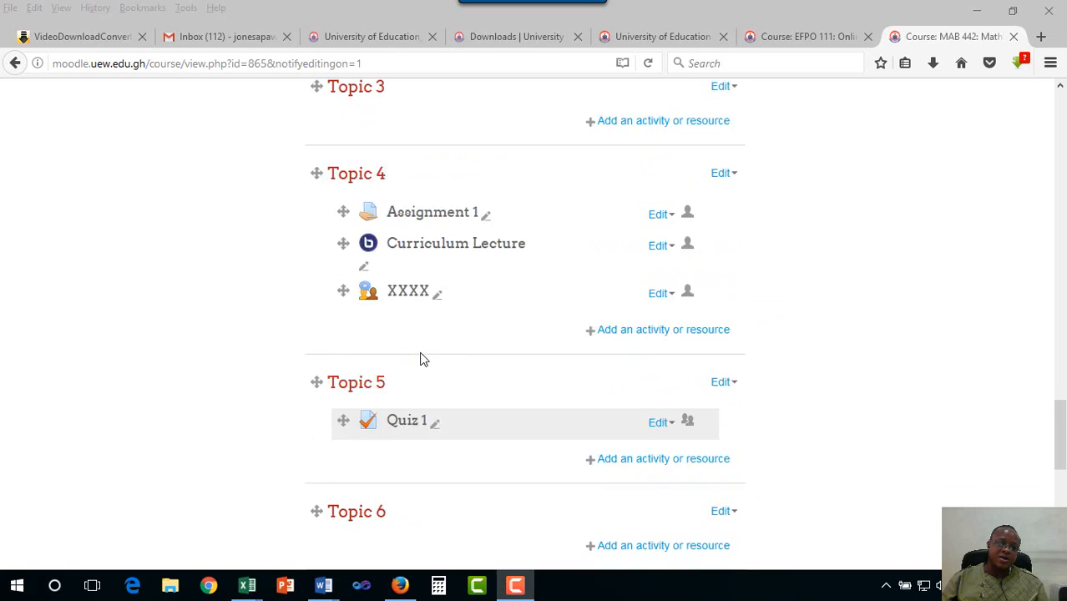
pyautogui.scroll(6, 262, 338)
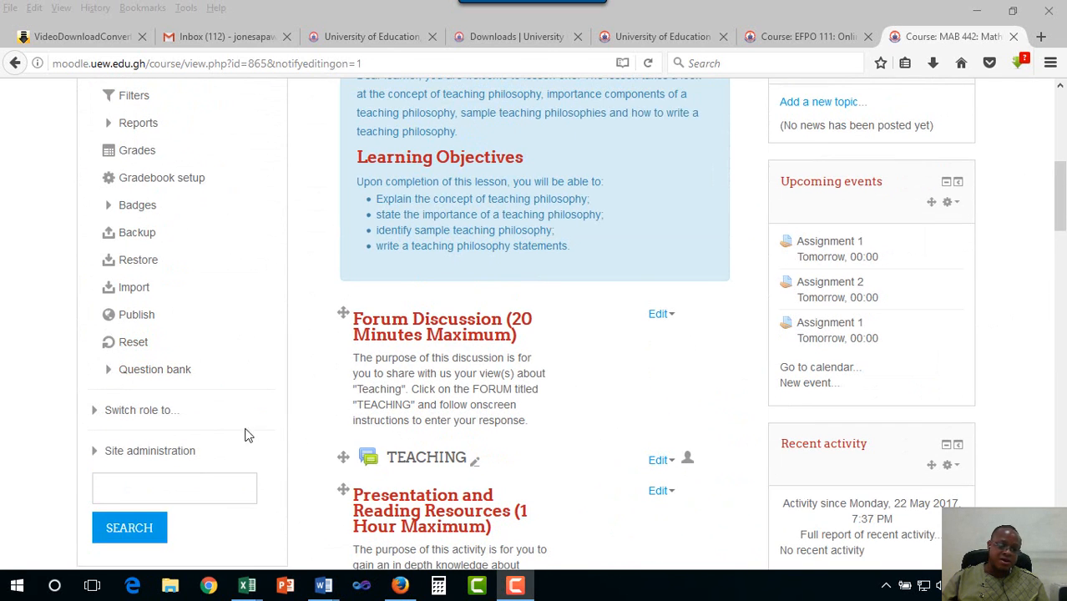
pyautogui.scroll(-18, 291, 435)
pyautogui.scroll(-5, 291, 436)
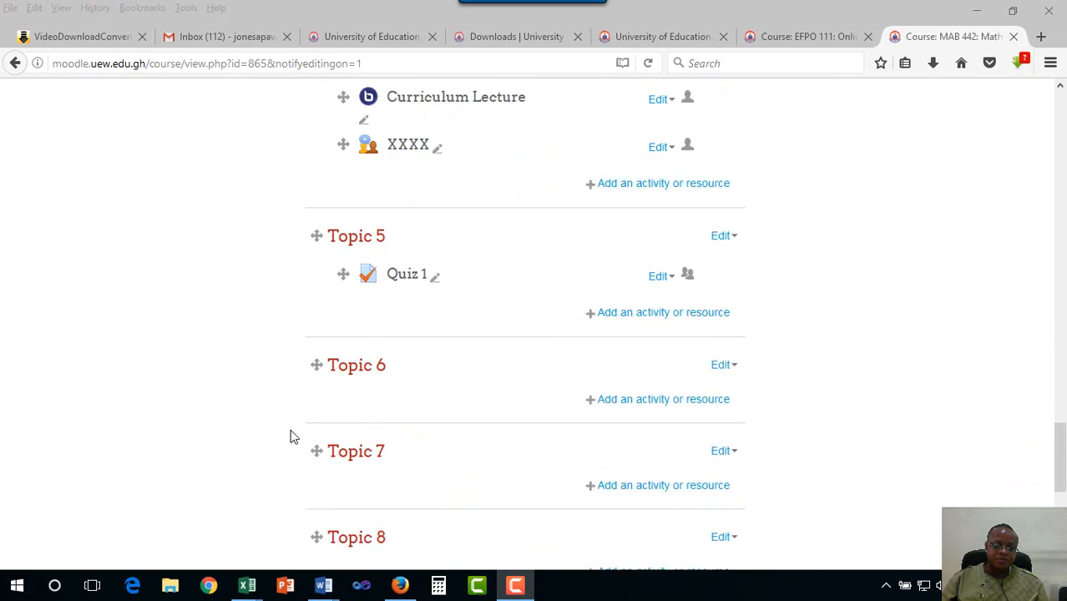
pyautogui.click(395, 256)
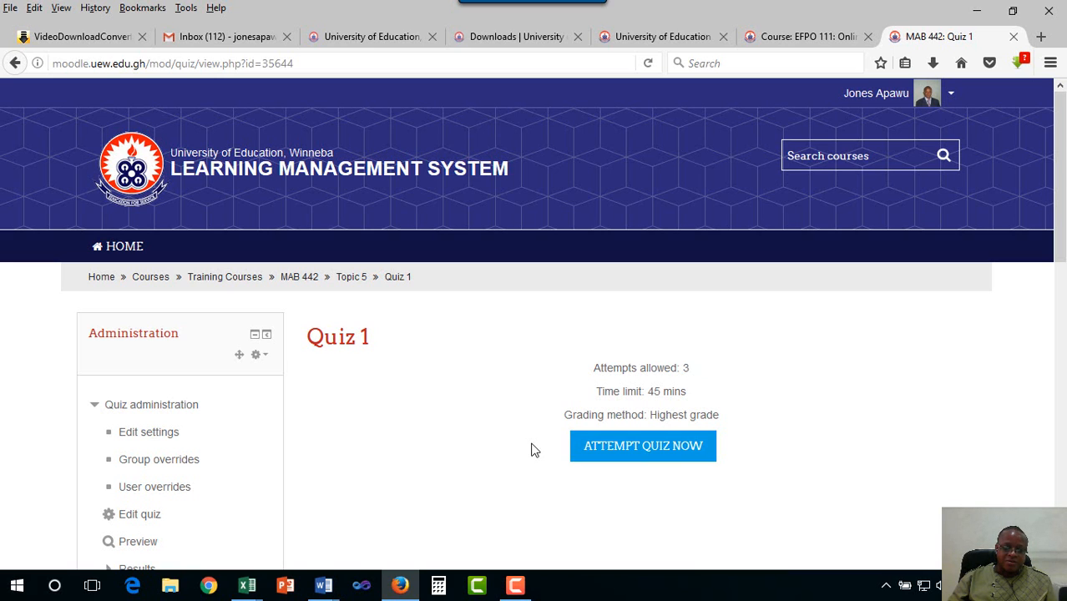
# Edit Quiz 1's questions and bring up the Add options below its three questions
pyautogui.scroll(-4, 534, 450)
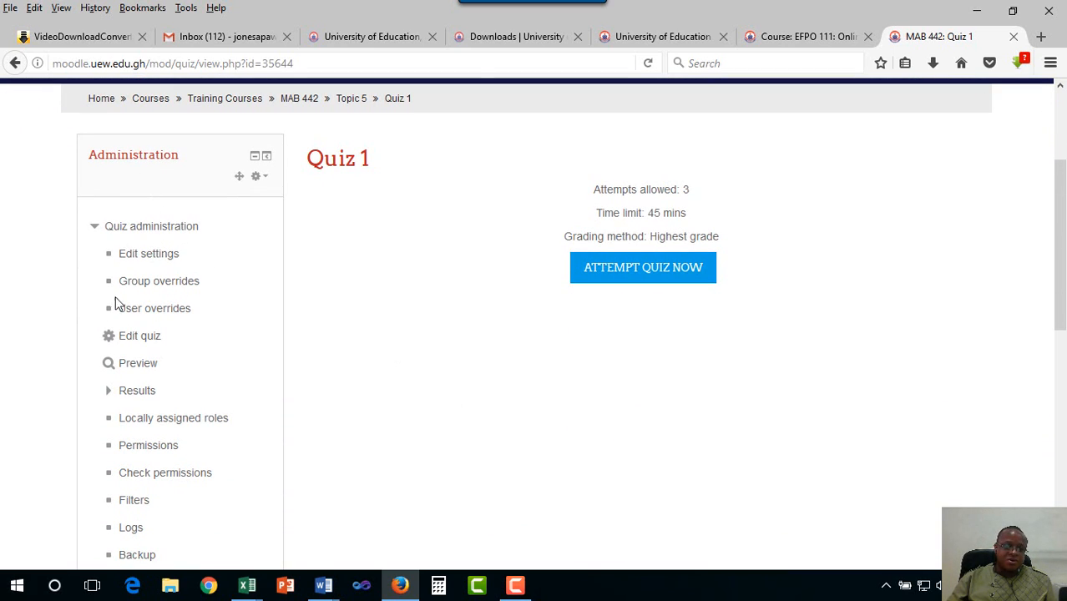
pyautogui.click(134, 341)
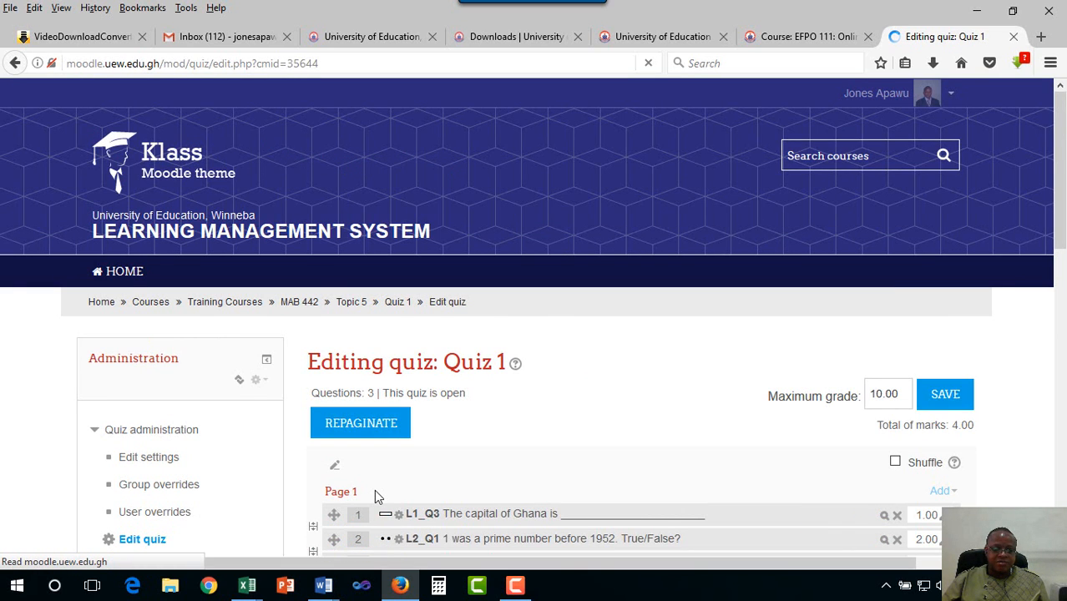
pyautogui.scroll(-3, 374, 489)
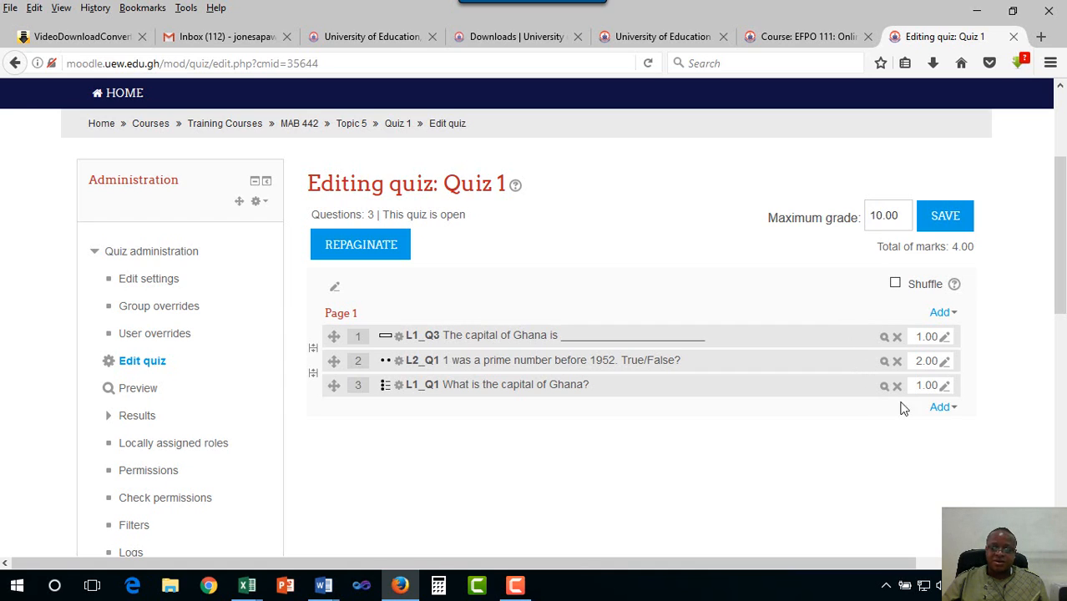
pyautogui.click(952, 409)
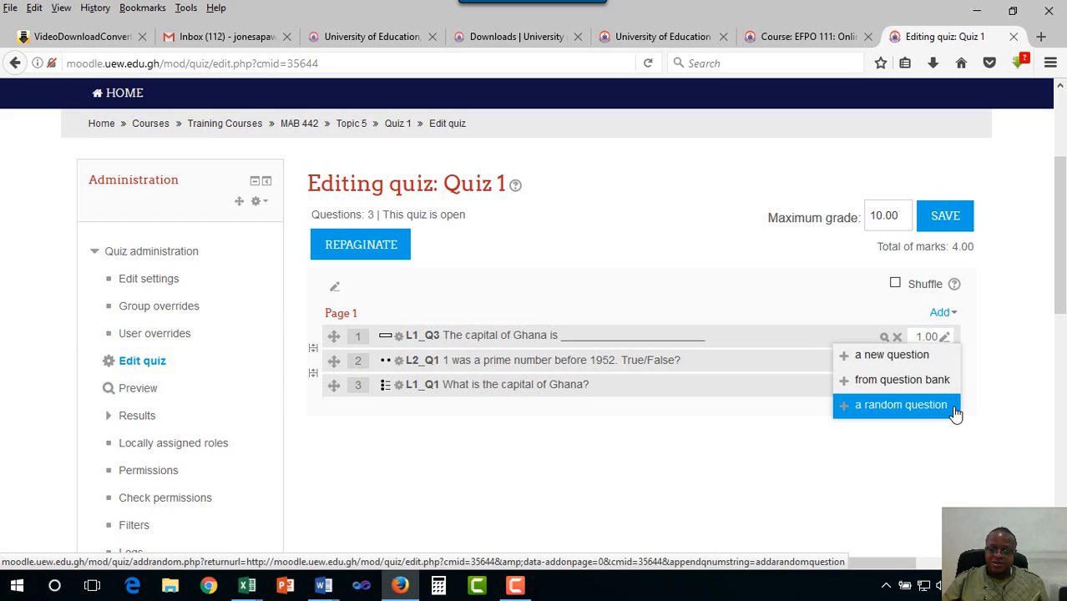
# Create a brand-new Matching question in Quiz 1 from the question type dialog
pyautogui.click(891, 358)
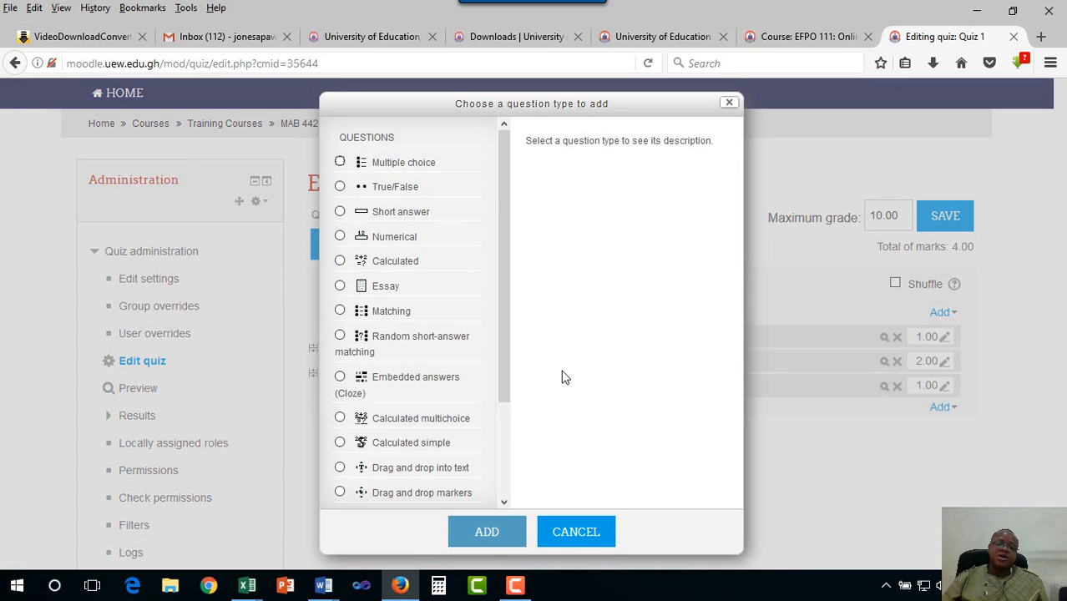
pyautogui.moveTo(501, 332); pyautogui.dragTo(501, 461)
pyautogui.scroll(3, 405, 321)
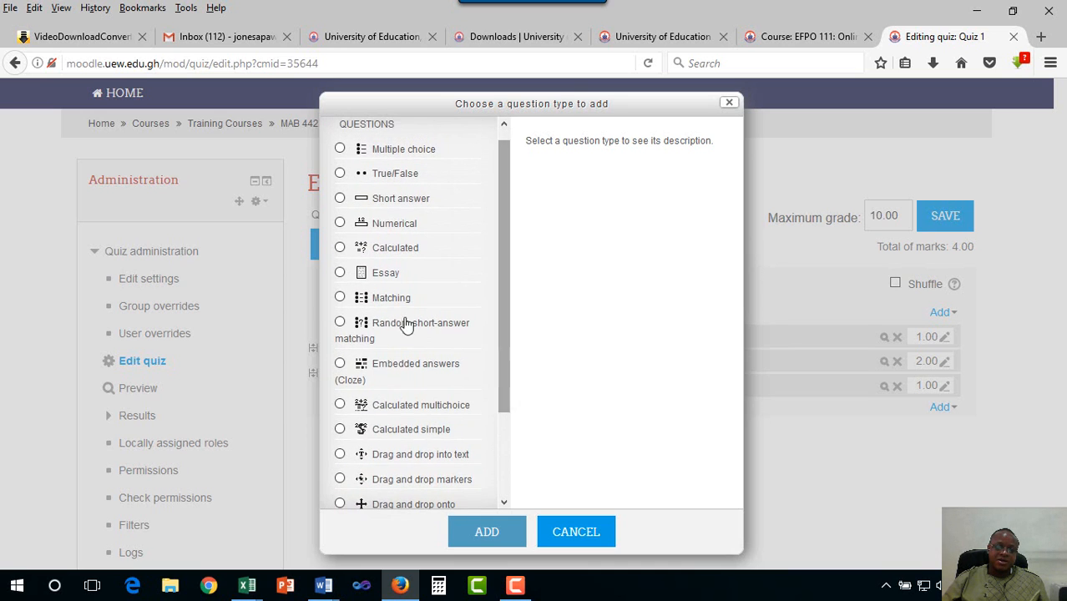
pyautogui.click(340, 297)
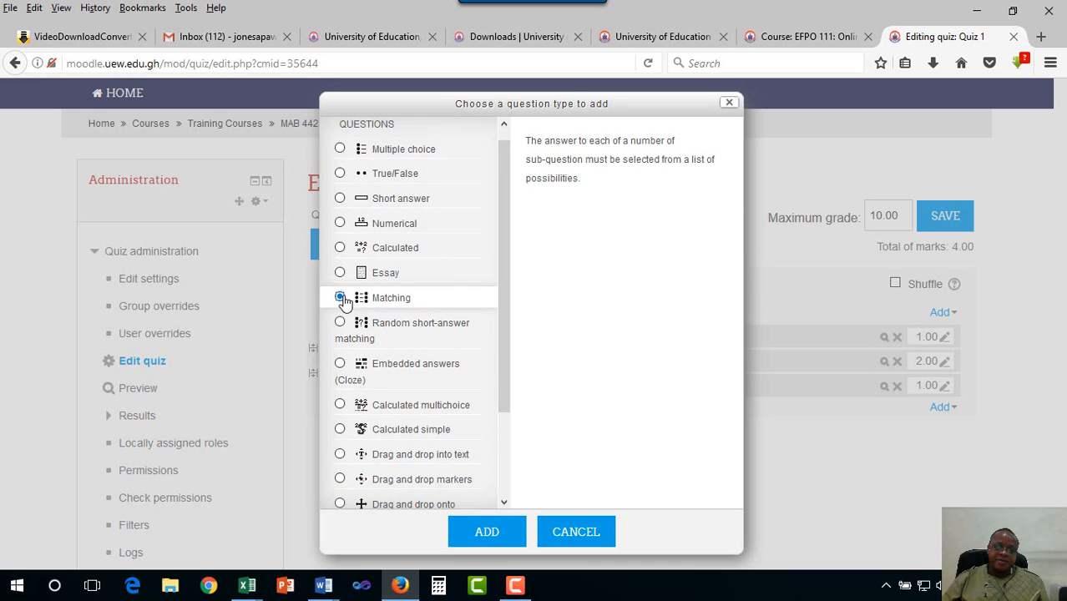
pyautogui.click(490, 532)
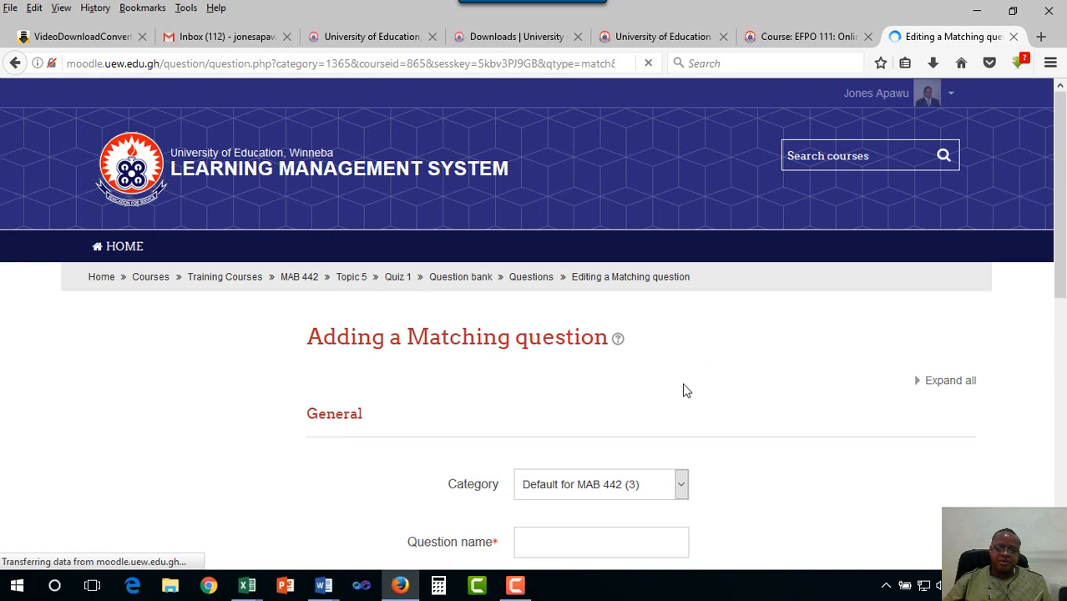
pyautogui.scroll(-2, 684, 391)
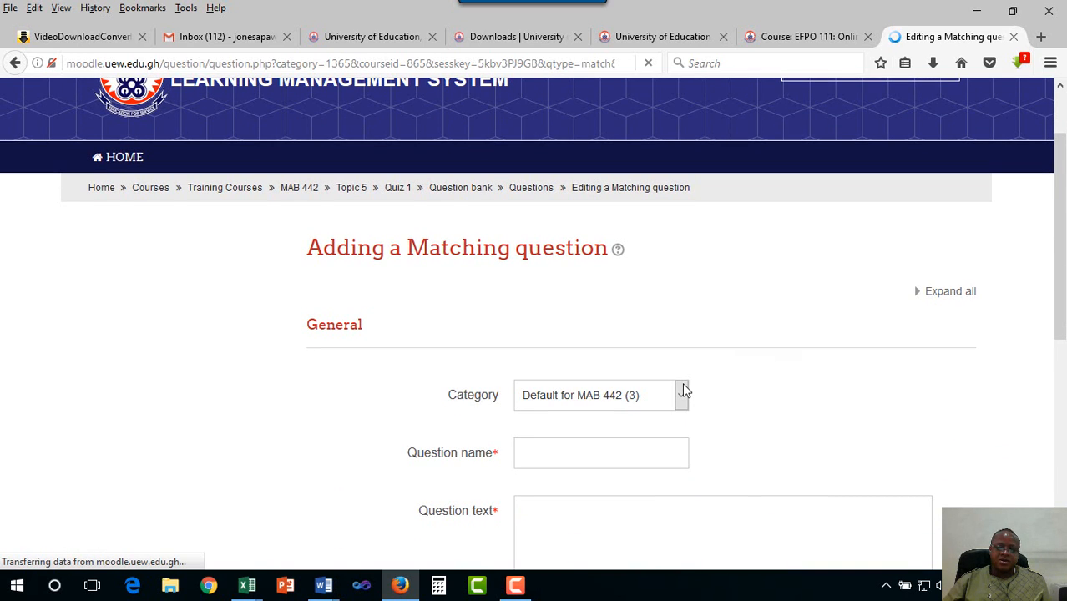
pyautogui.scroll(-2, 685, 391)
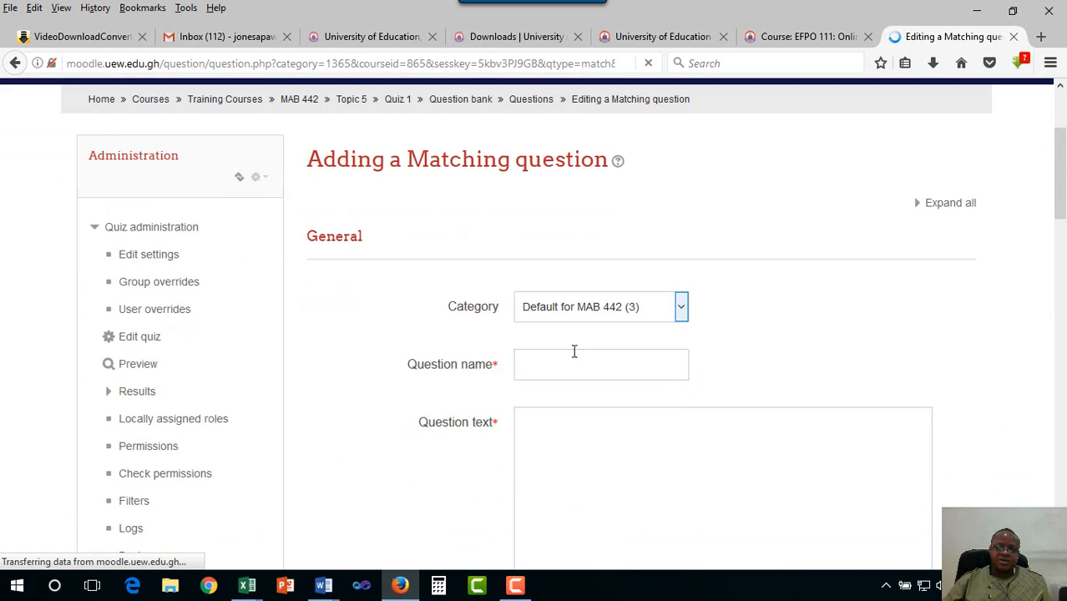
pyautogui.click(684, 313)
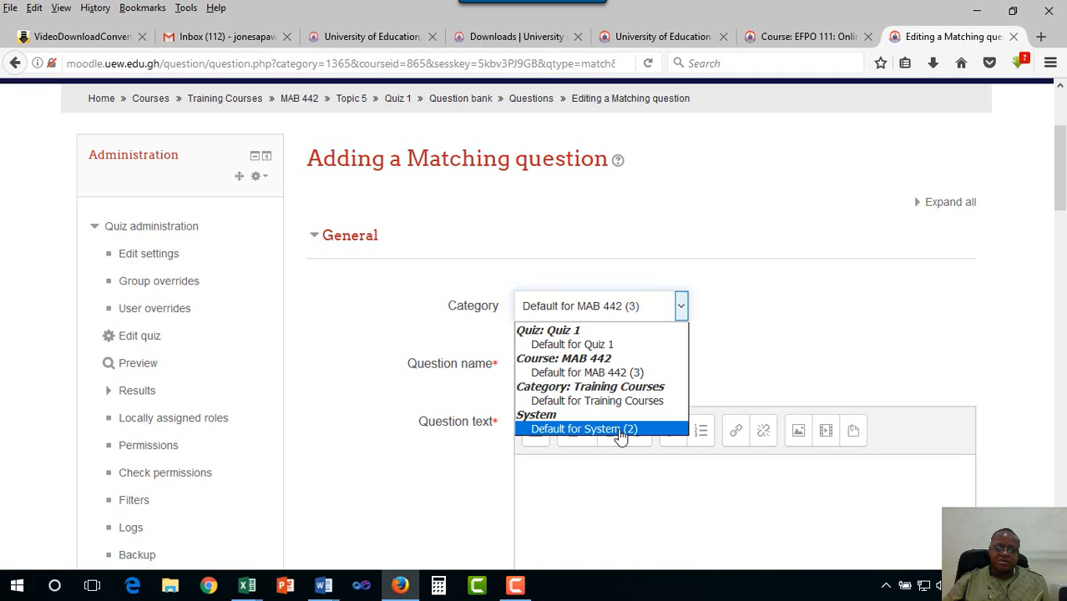
pyautogui.click(738, 328)
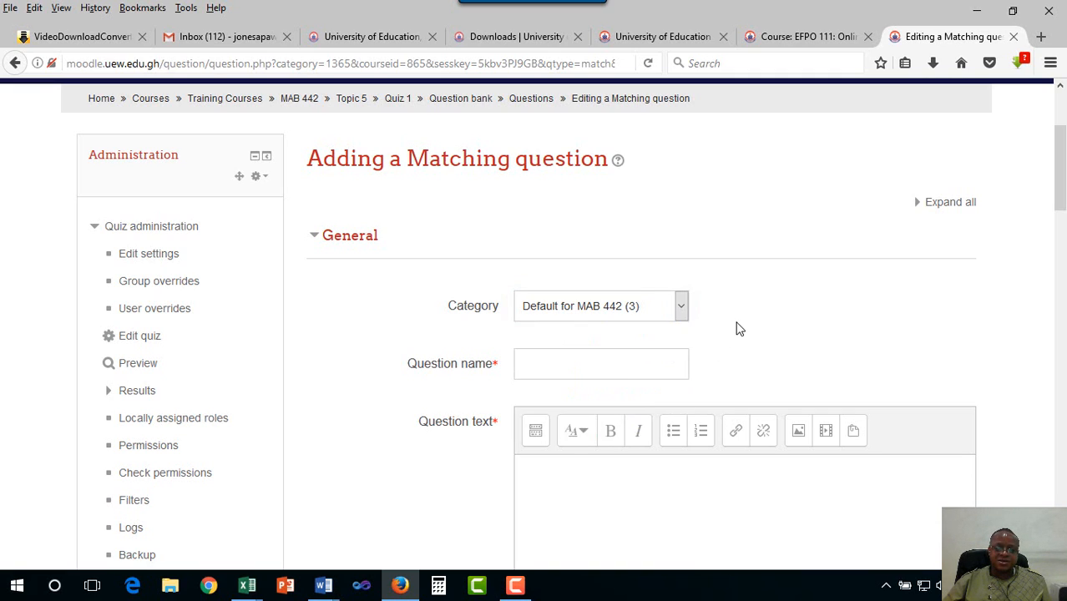
pyautogui.click(583, 366)
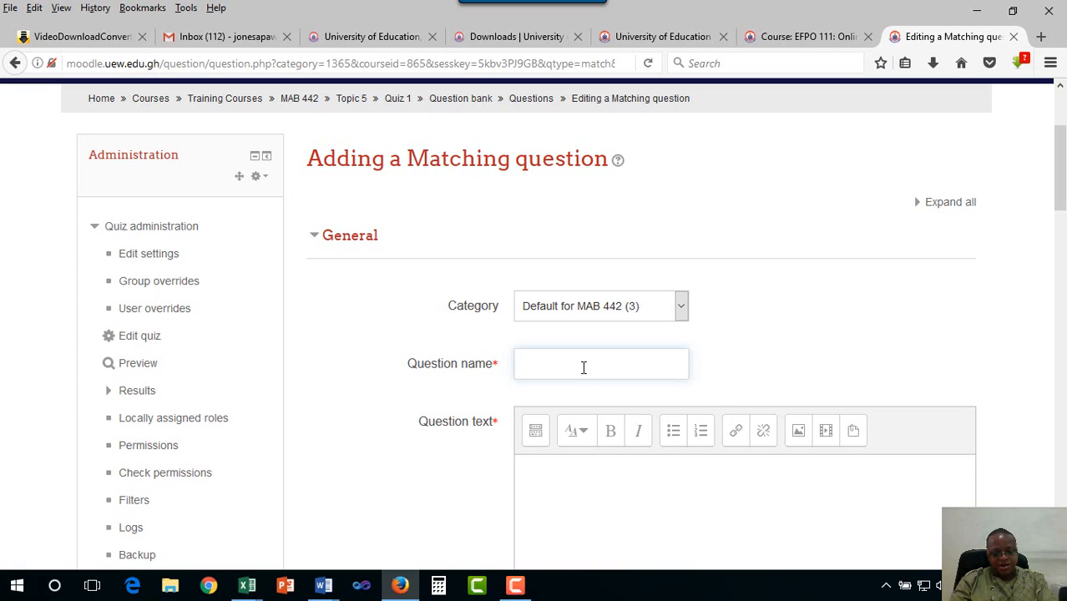
# Name the Matching question L4_Q1
pyautogui.write('L4')
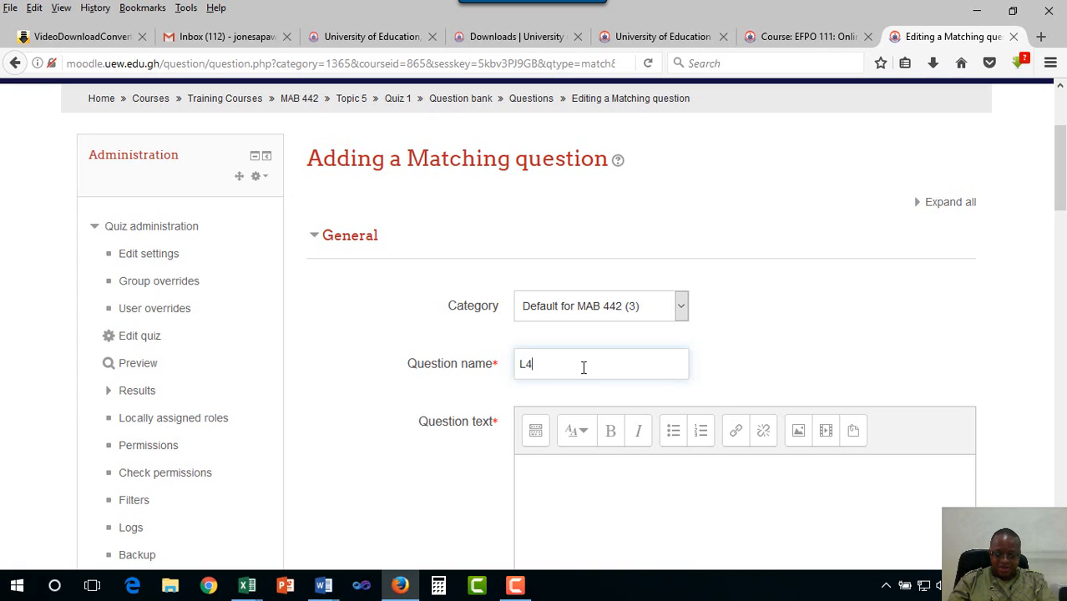
pyautogui.write('_')
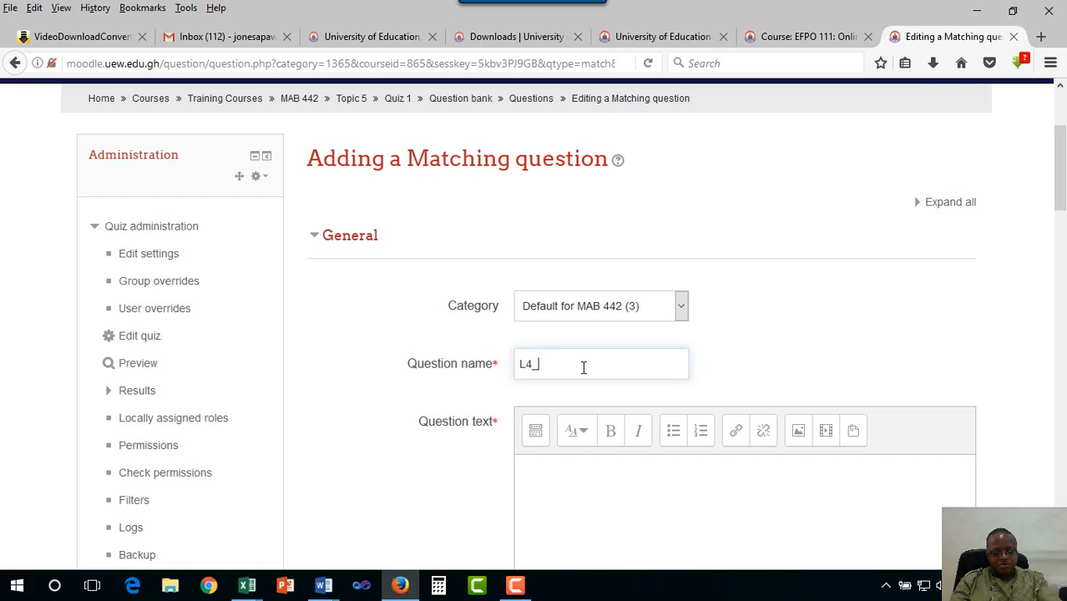
pyautogui.write('Q1')
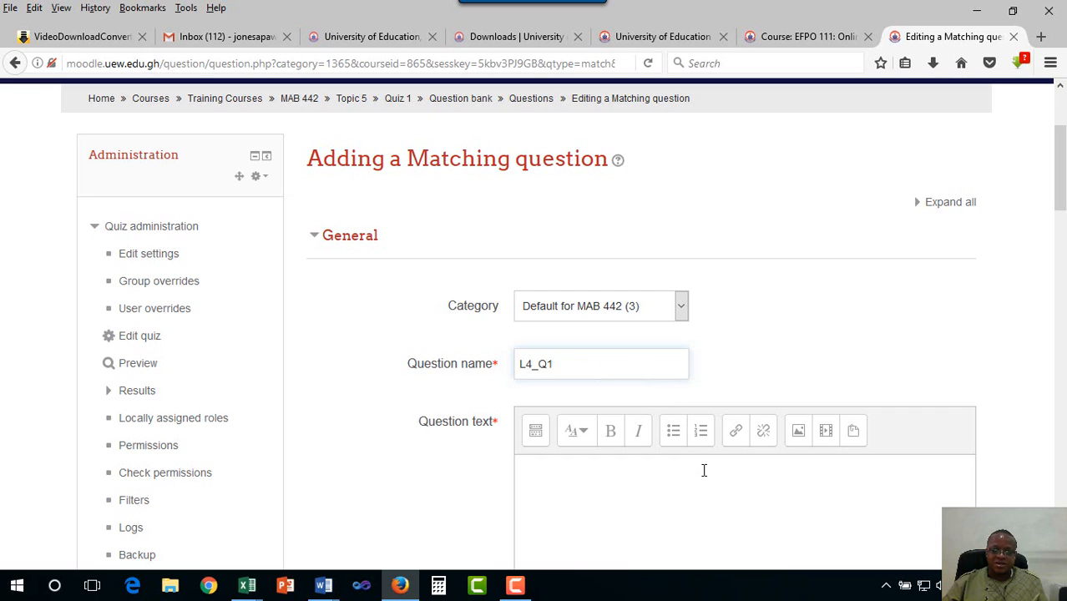
pyautogui.scroll(-2, 703, 470)
pyautogui.scroll(3, 653, 438)
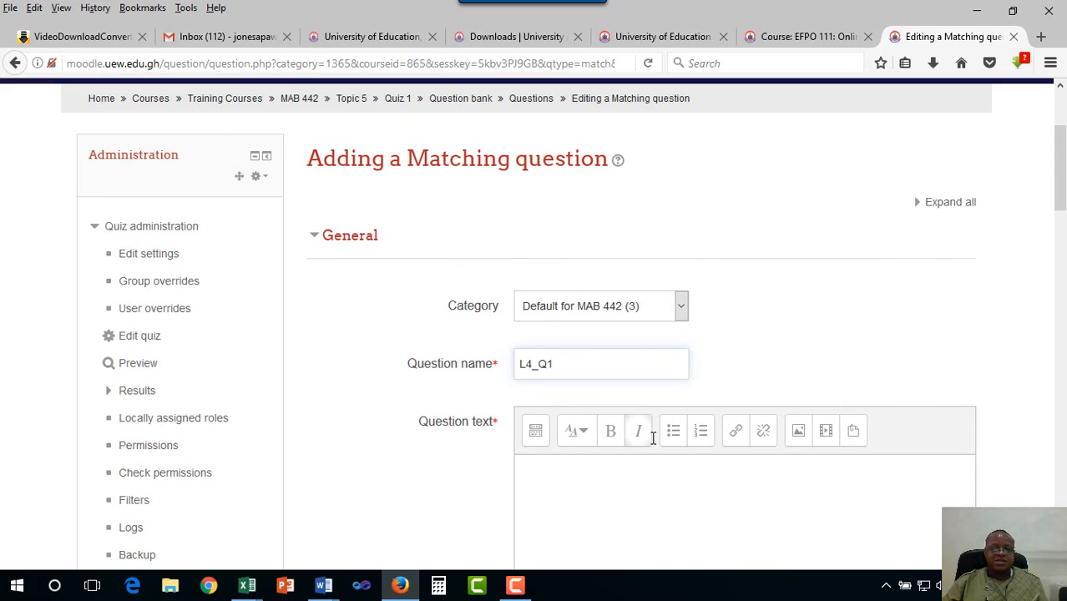
pyautogui.scroll(-3, 651, 443)
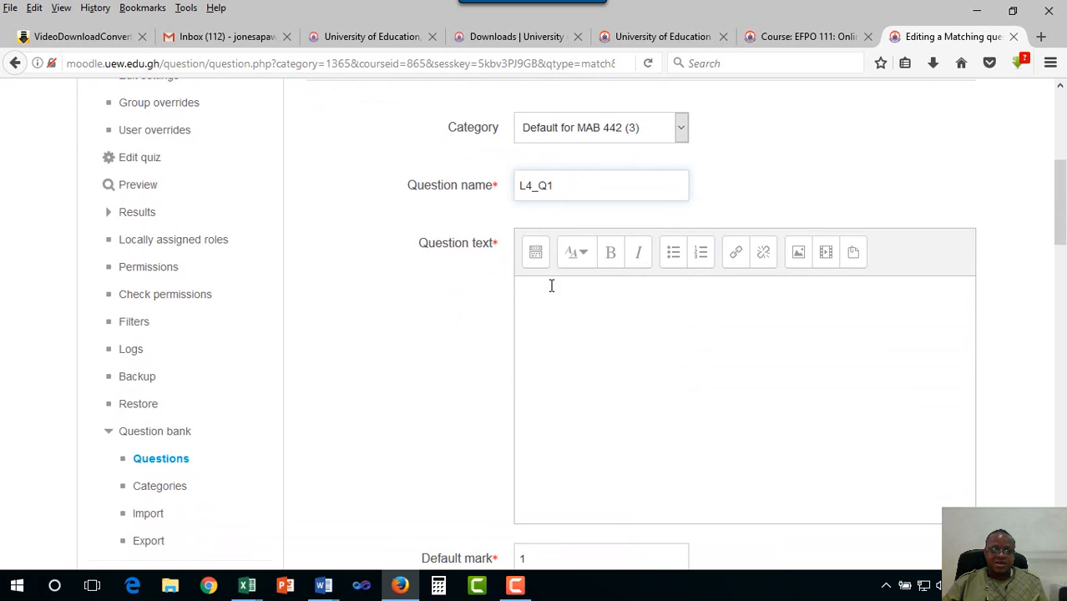
# Enter the question text 'Match the following regions with the correct capital.'
pyautogui.click(561, 296)
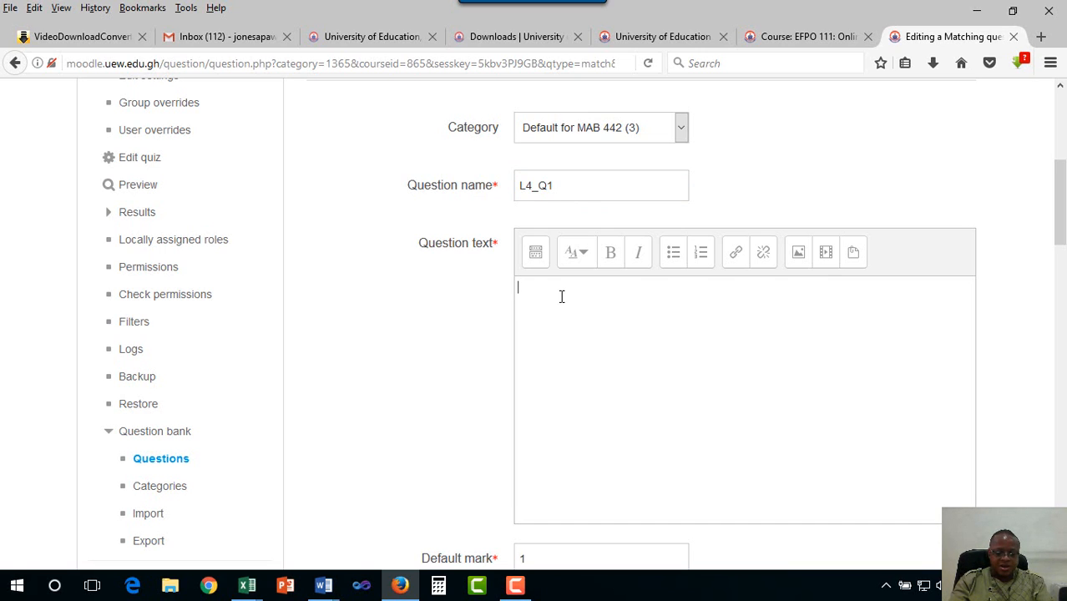
pyautogui.write('Ma')
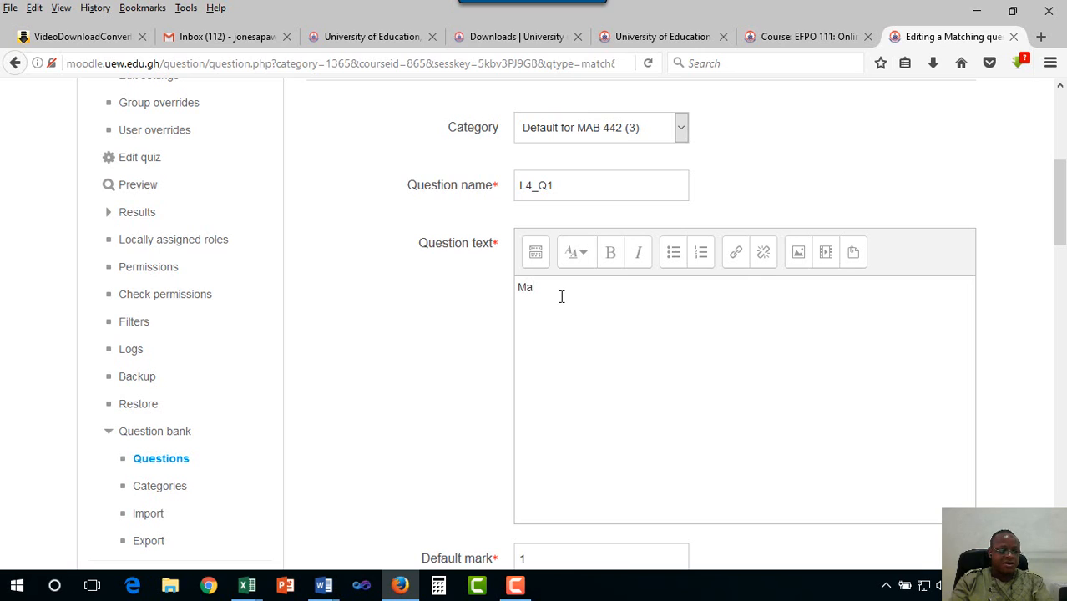
pyautogui.write('tch the')
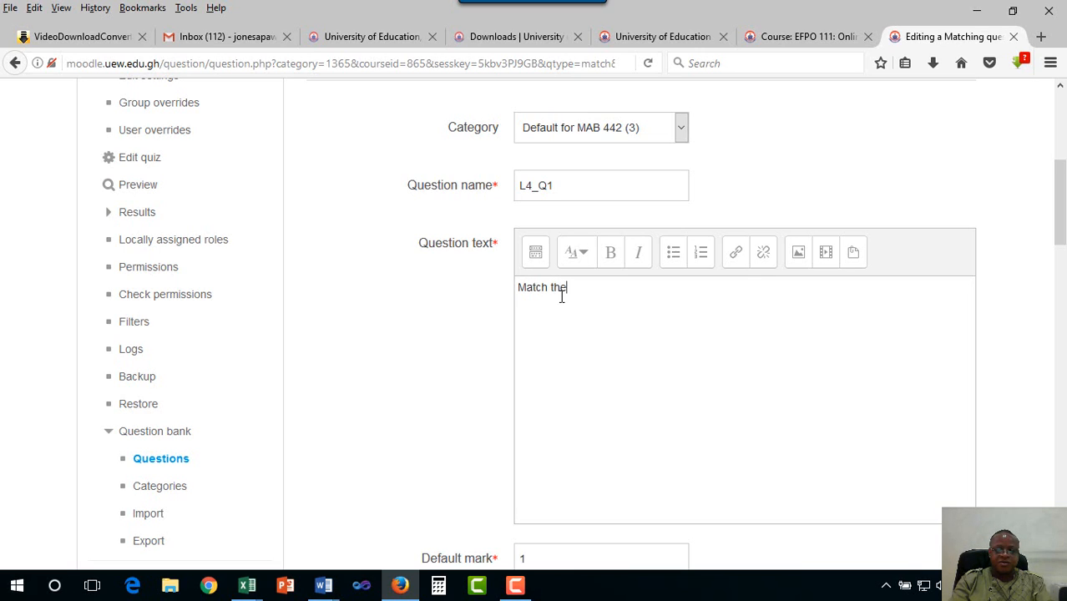
pyautogui.write(' following ')
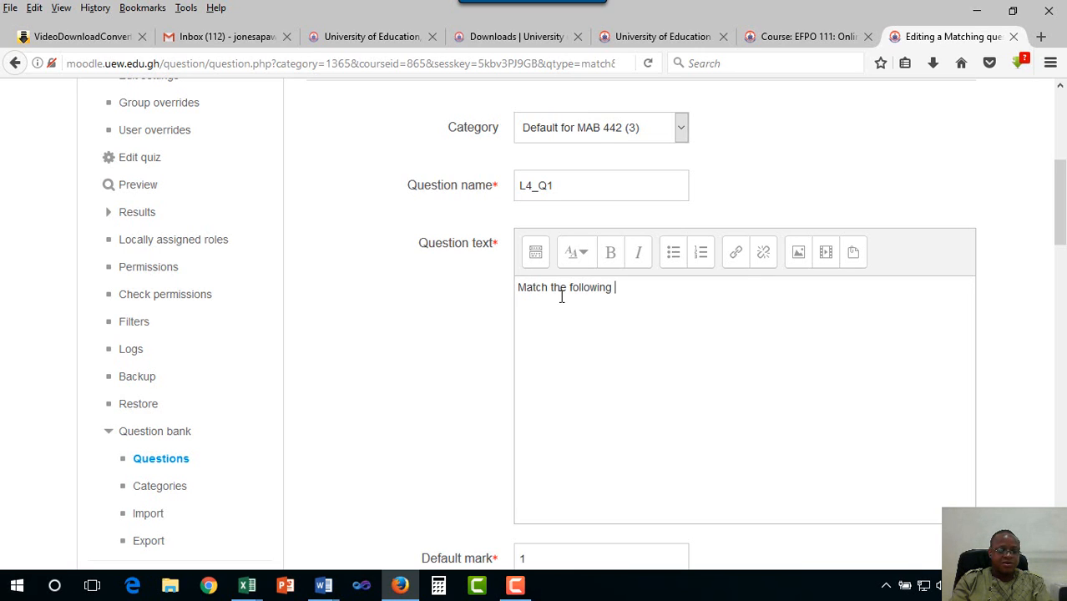
pyautogui.write('reg')
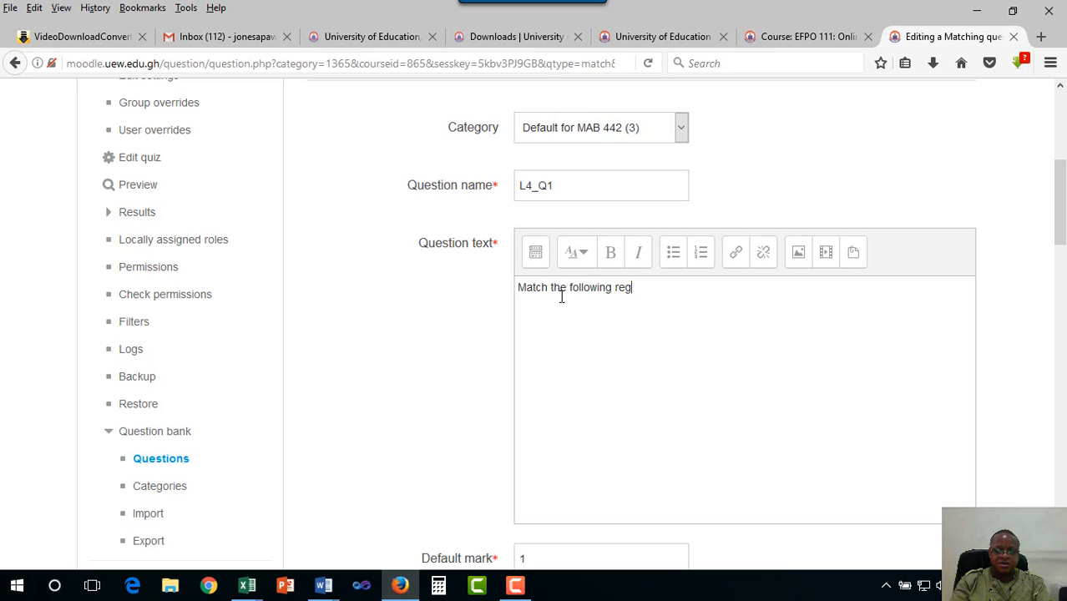
pyautogui.write('ions with ')
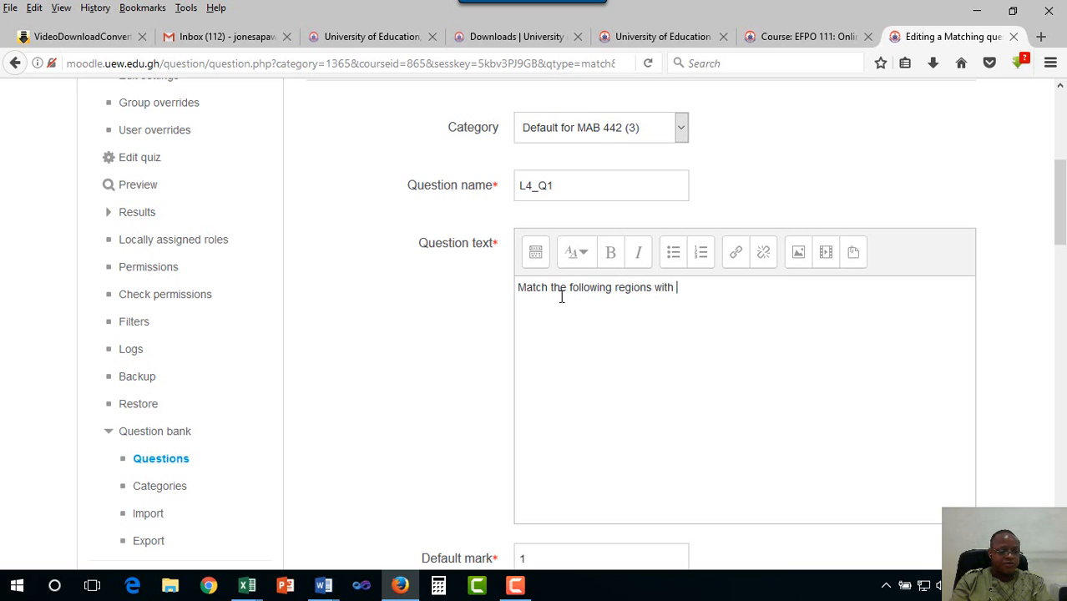
pyautogui.write('the co')
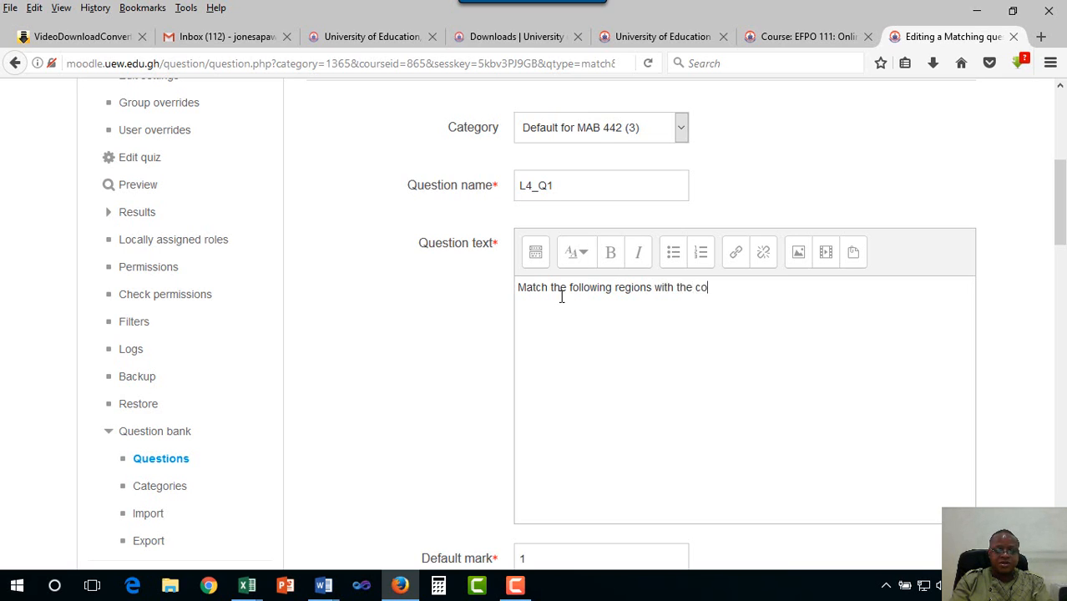
pyautogui.write('rrect capital.')
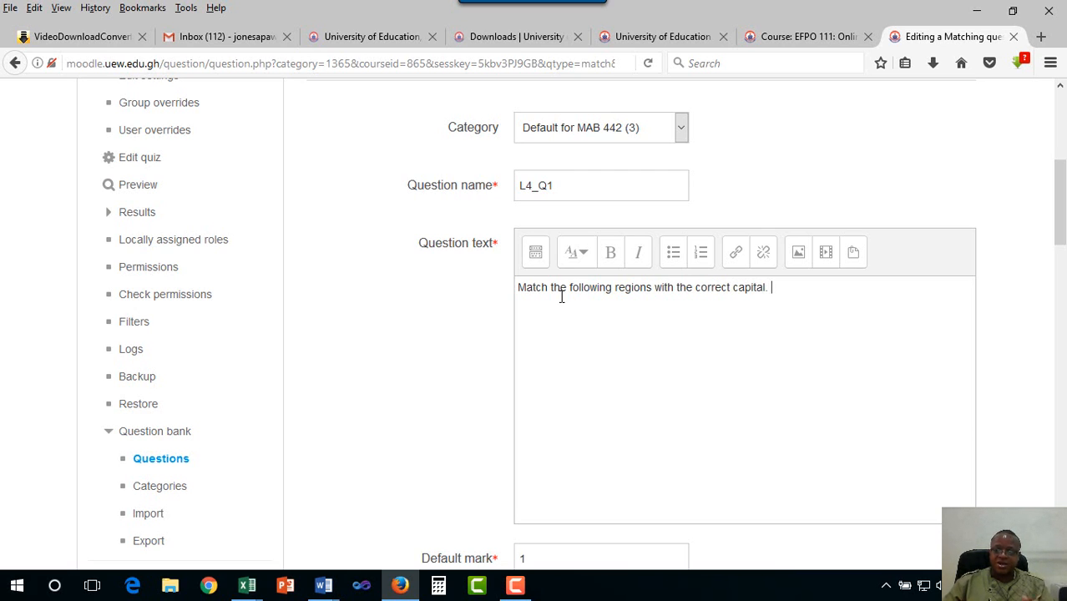
pyautogui.scroll(-3, 590, 293)
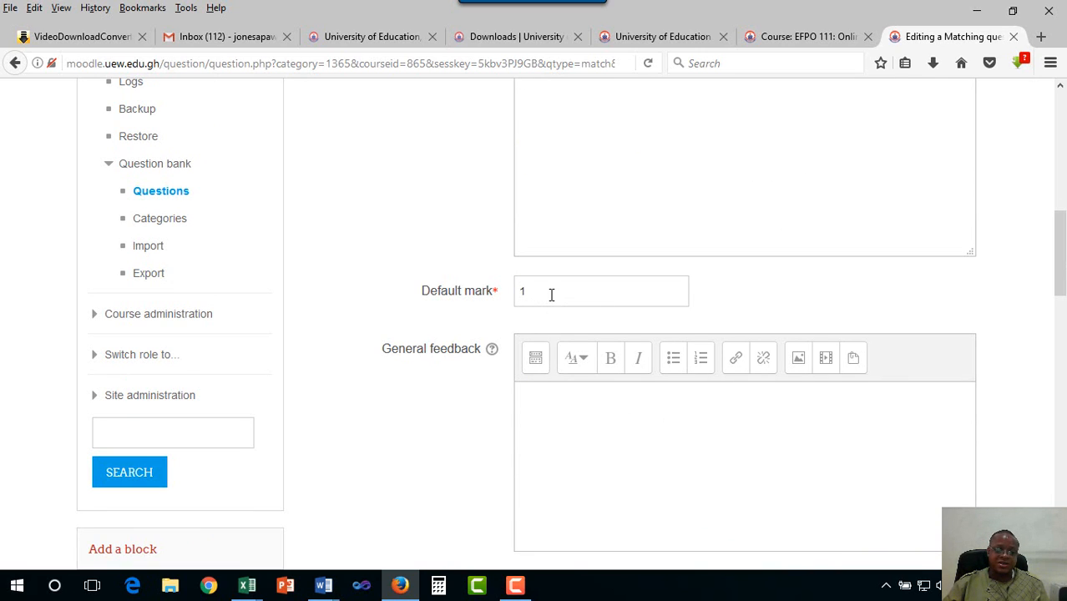
pyautogui.scroll(-2, 551, 295)
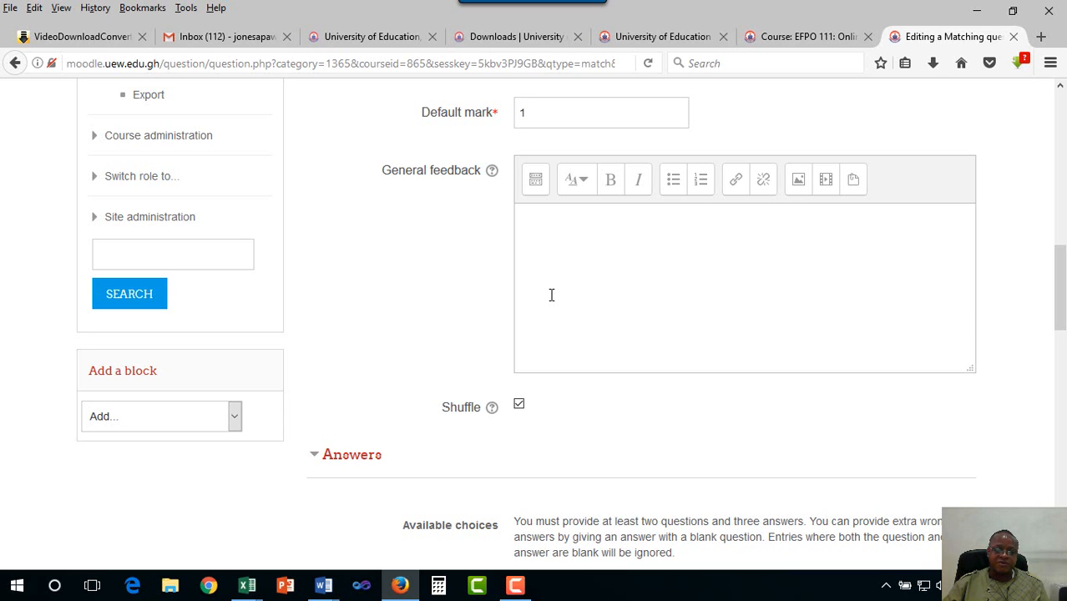
pyautogui.scroll(-2, 550, 295)
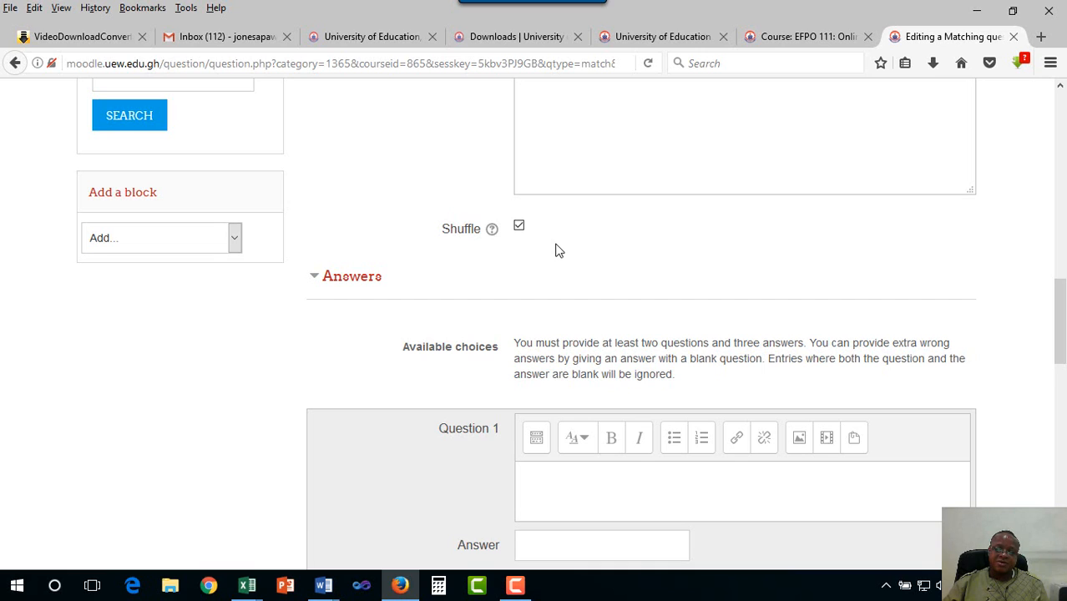
pyautogui.click(493, 231)
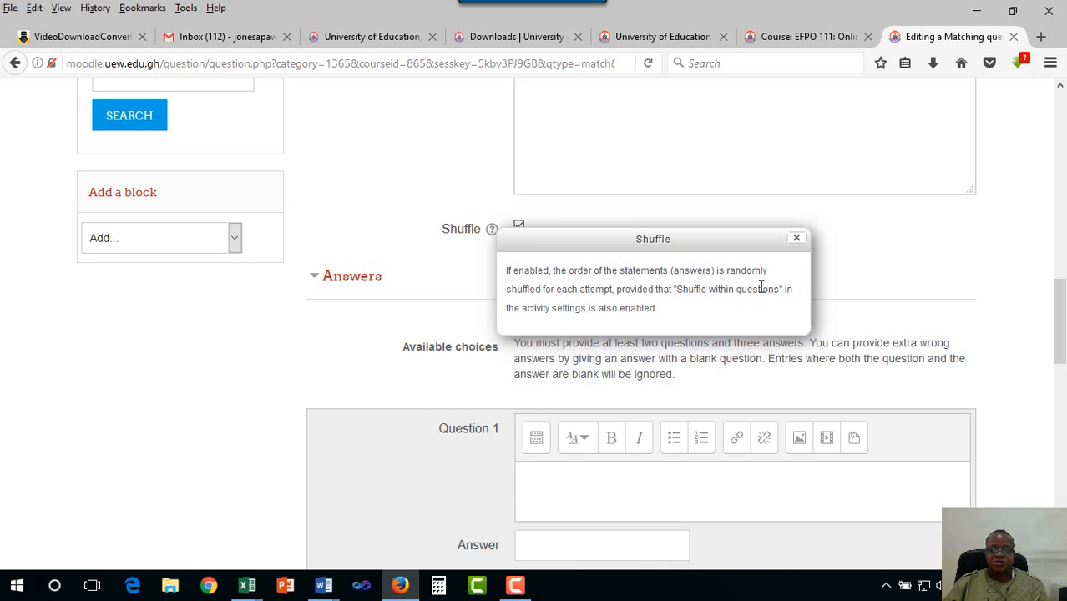
pyautogui.click(795, 241)
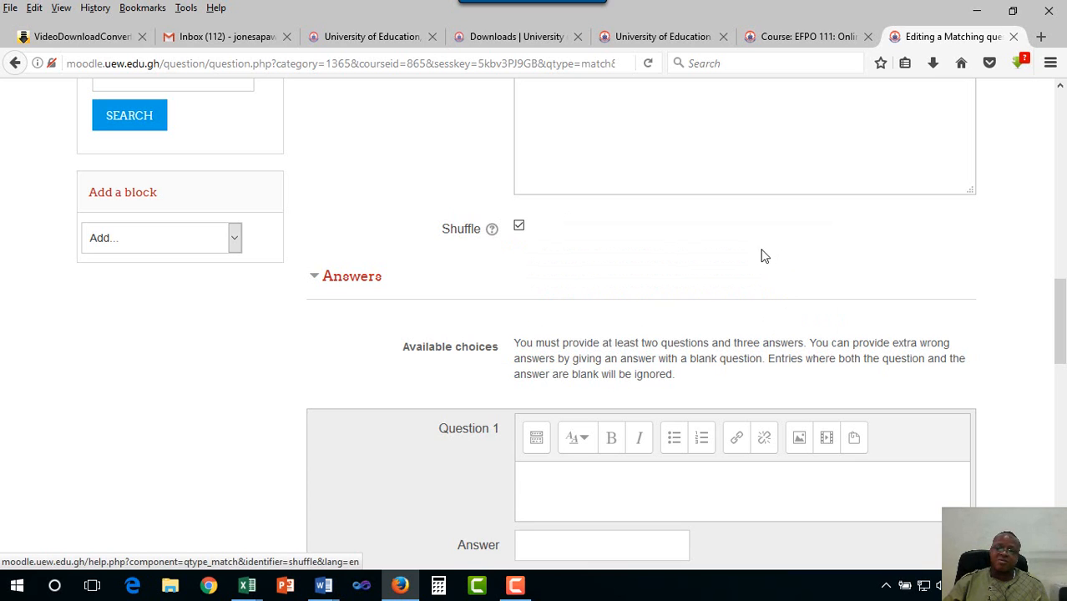
pyautogui.scroll(-2, 642, 301)
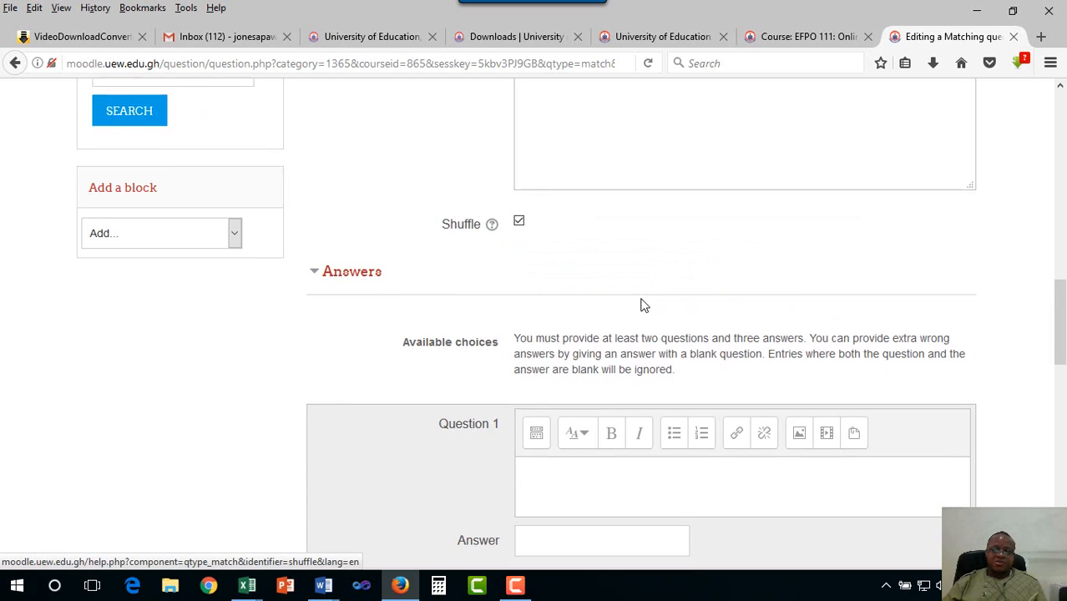
pyautogui.scroll(-4, 641, 302)
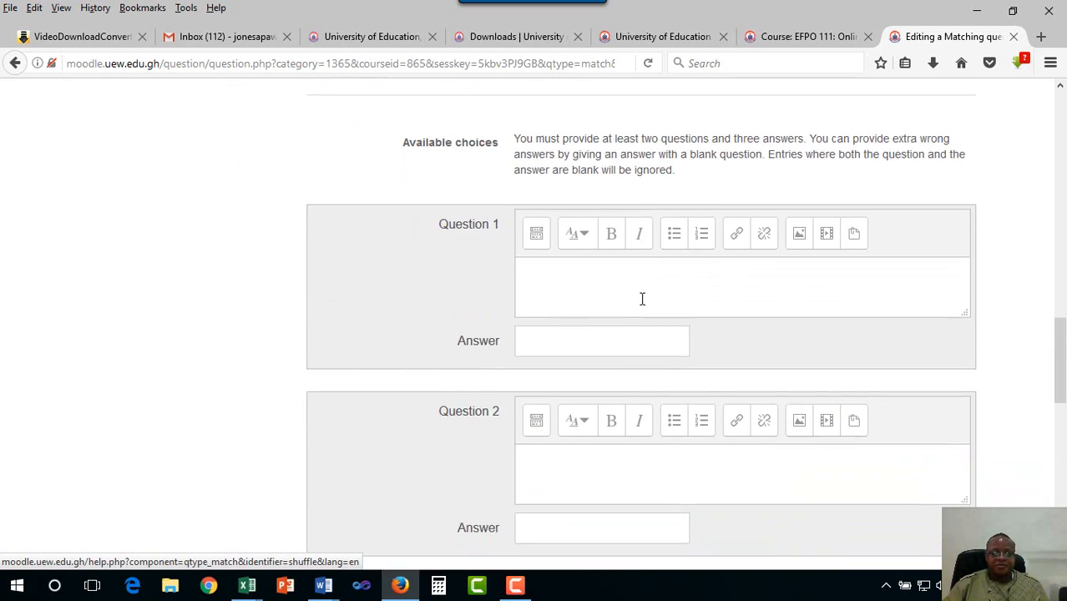
# Pair Greater Accra Region with Accra and Volta Region with Ho as Questions 1 and 2
pyautogui.click(613, 242)
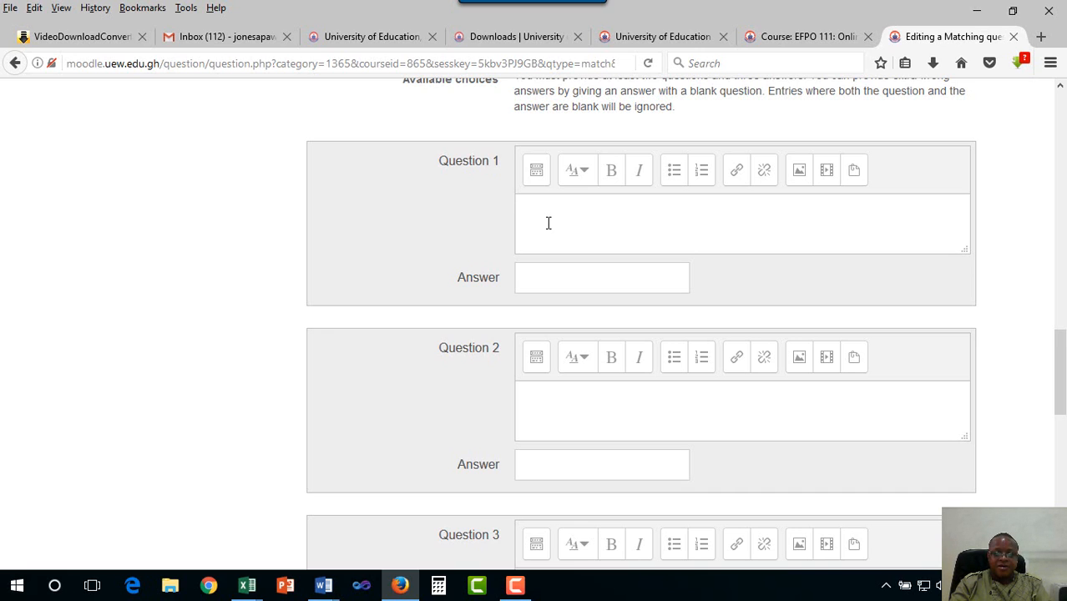
pyautogui.write('Greater Accra')
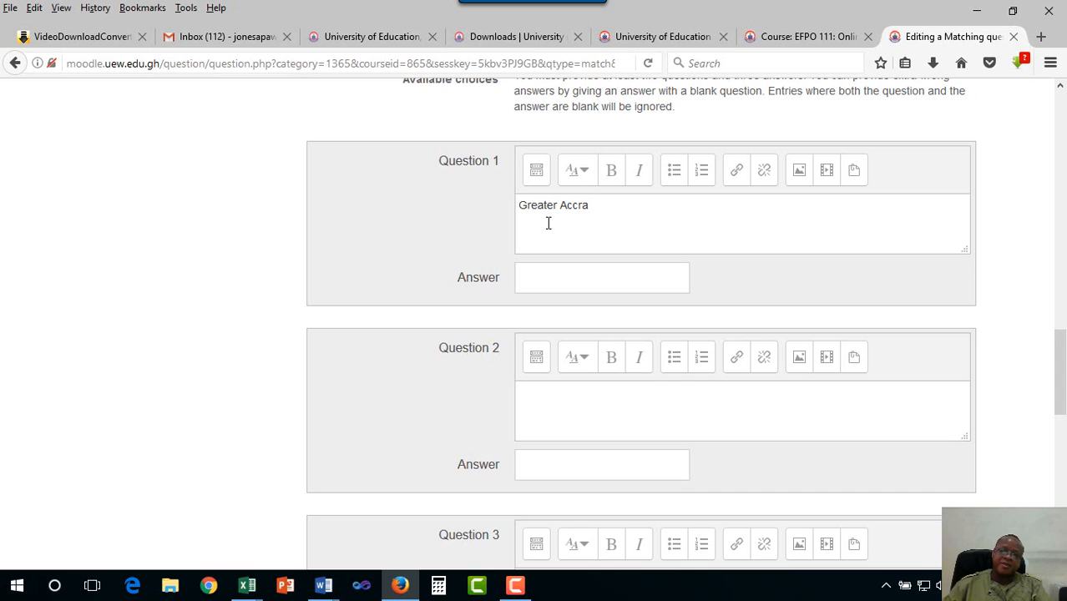
pyautogui.click(560, 281)
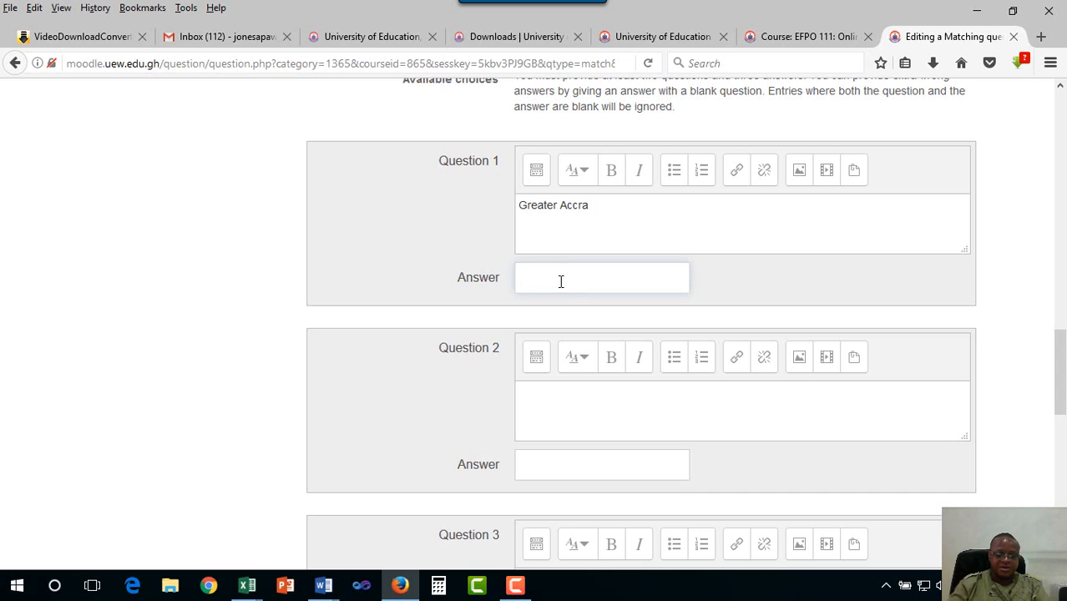
pyautogui.write('A')
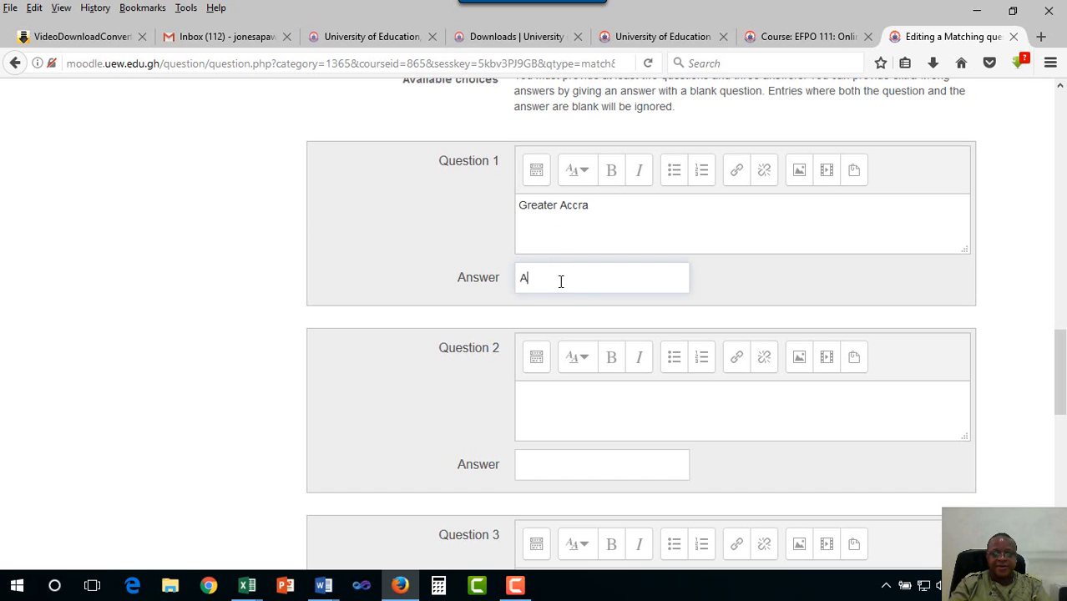
pyautogui.write('ccra')
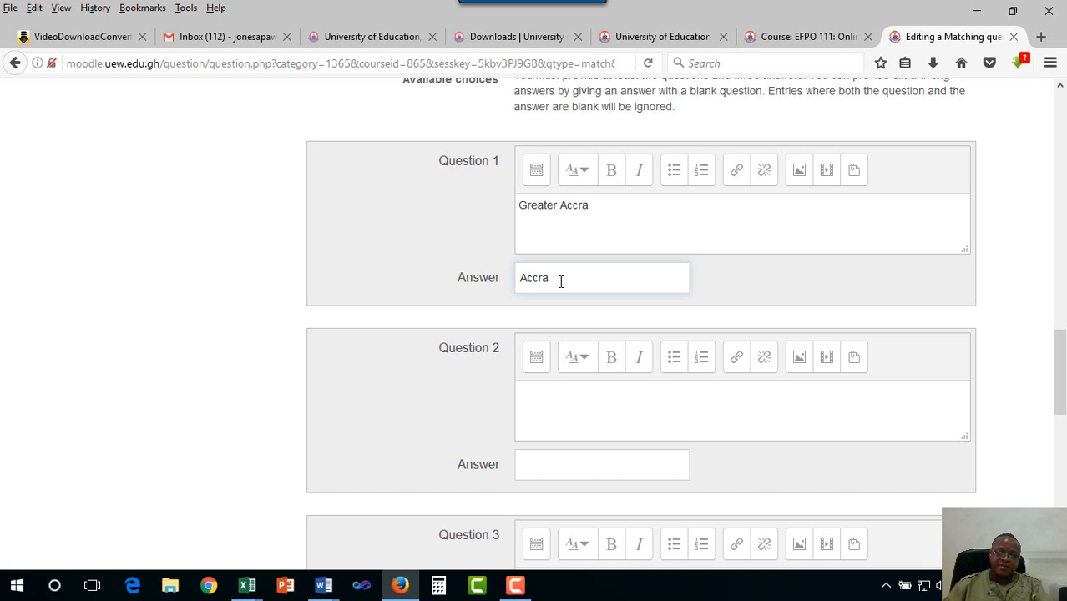
pyautogui.scroll(-4, 579, 322)
pyautogui.click(573, 227)
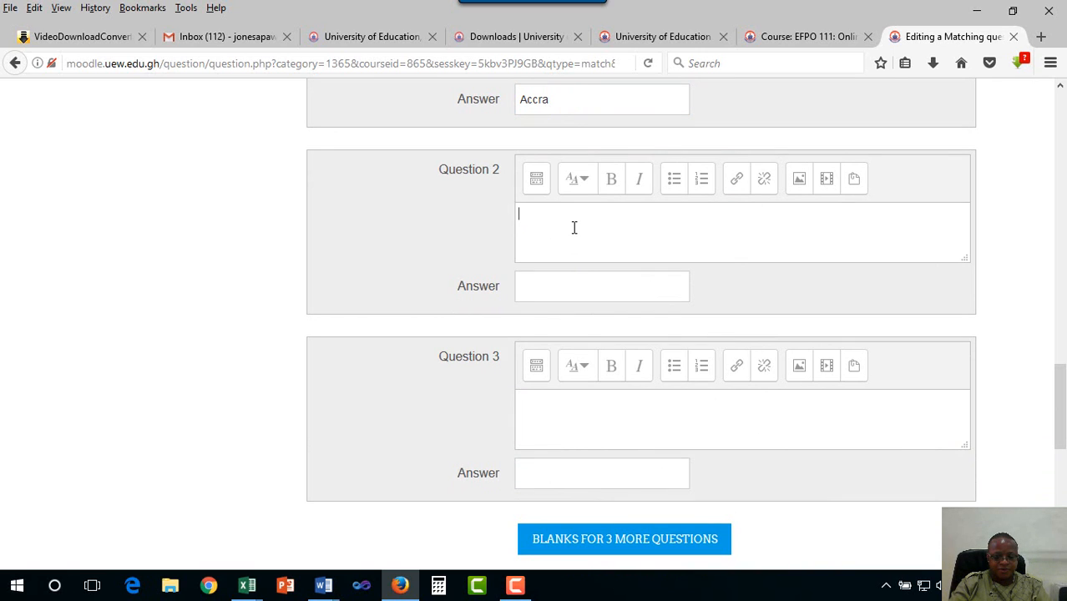
pyautogui.write('Vo')
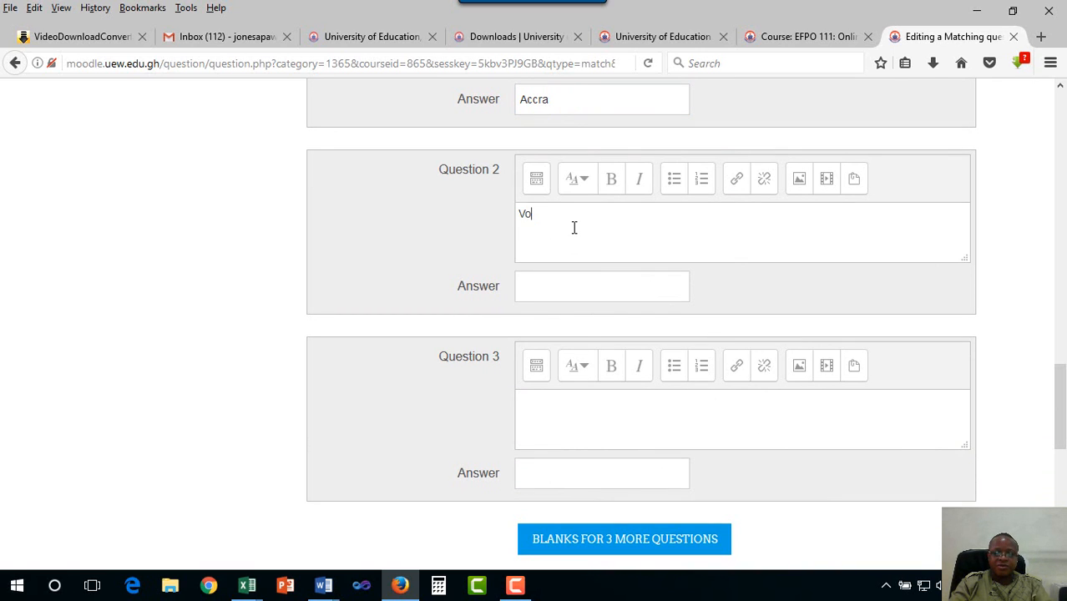
pyautogui.write('lta Region')
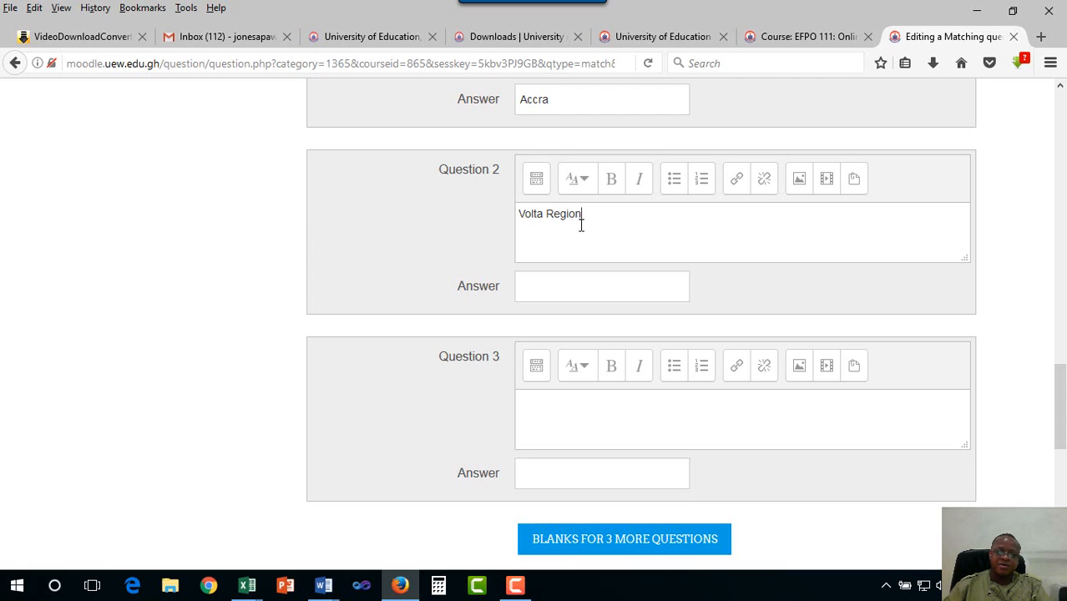
pyautogui.scroll(5, 579, 222)
pyautogui.click(612, 389)
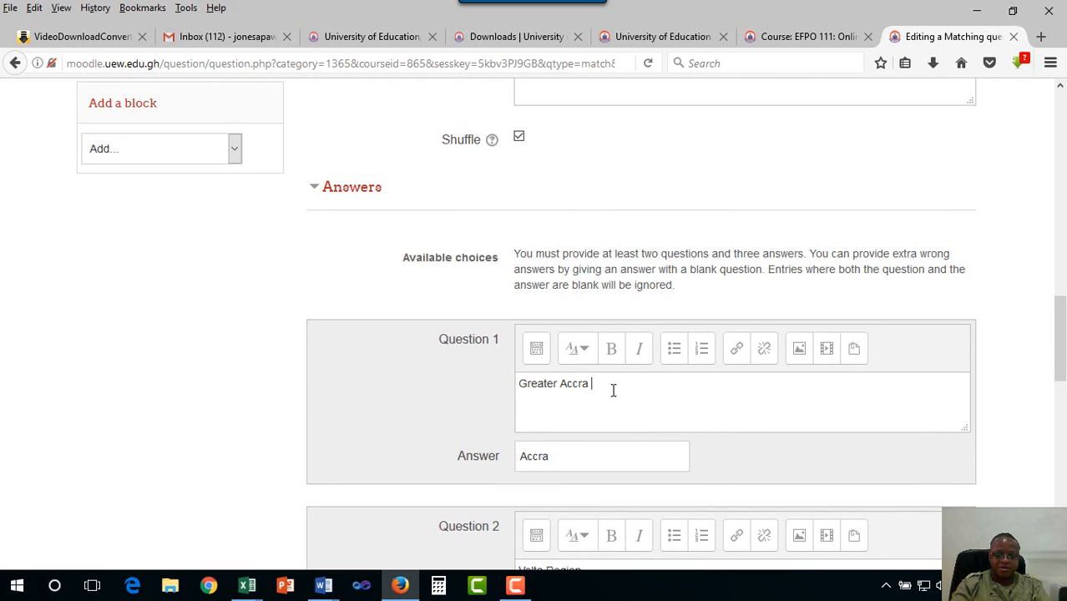
pyautogui.write('Region')
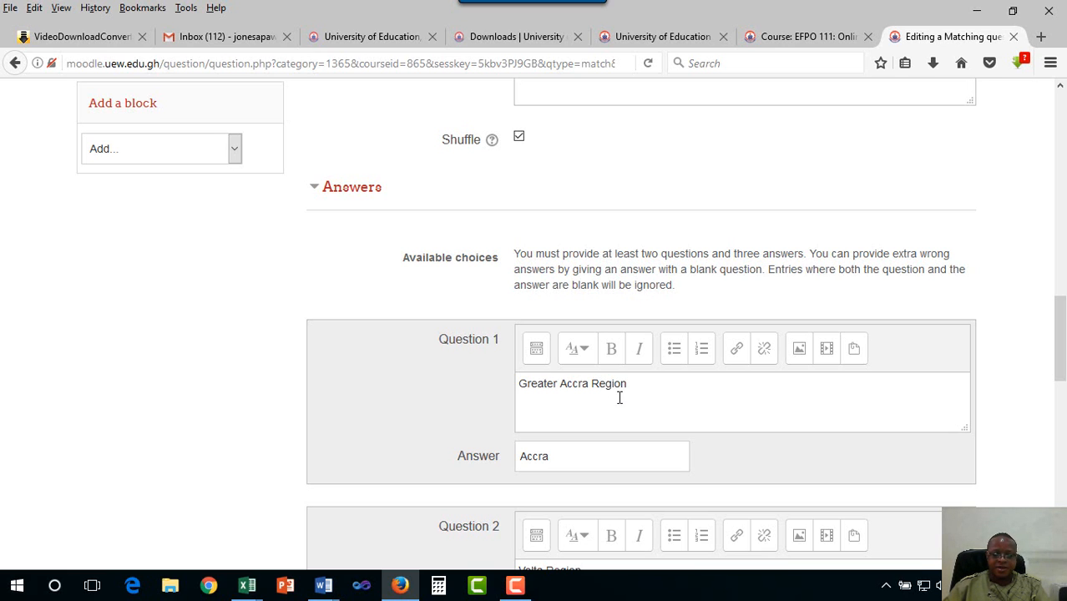
pyautogui.scroll(-7, 616, 394)
pyautogui.click(567, 286)
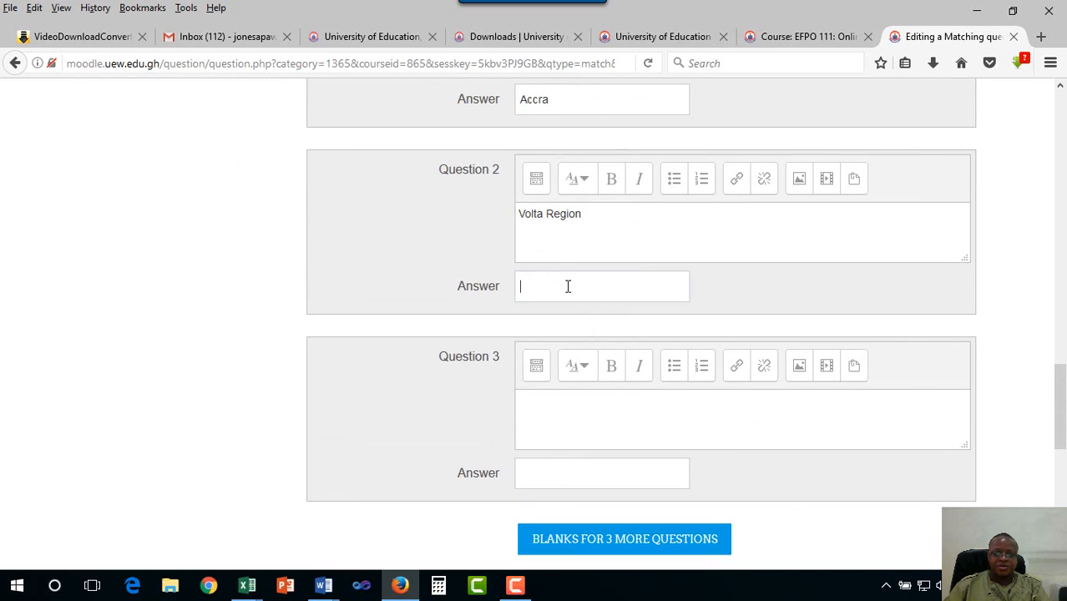
pyautogui.write('Ho')
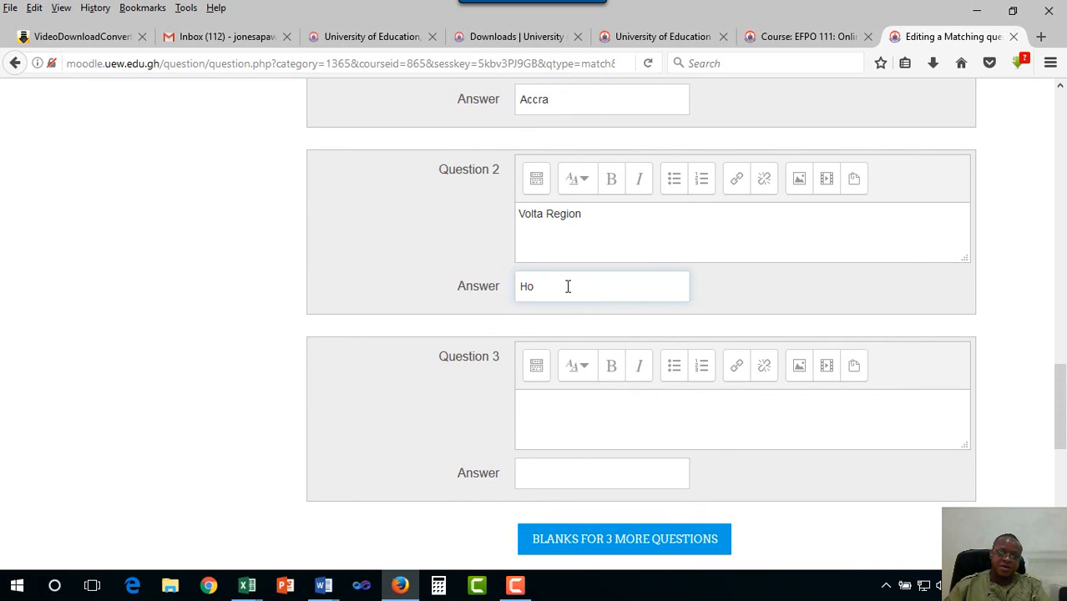
# Enter Central Region as the Question 3 item
pyautogui.scroll(-4, 576, 324)
pyautogui.click(570, 244)
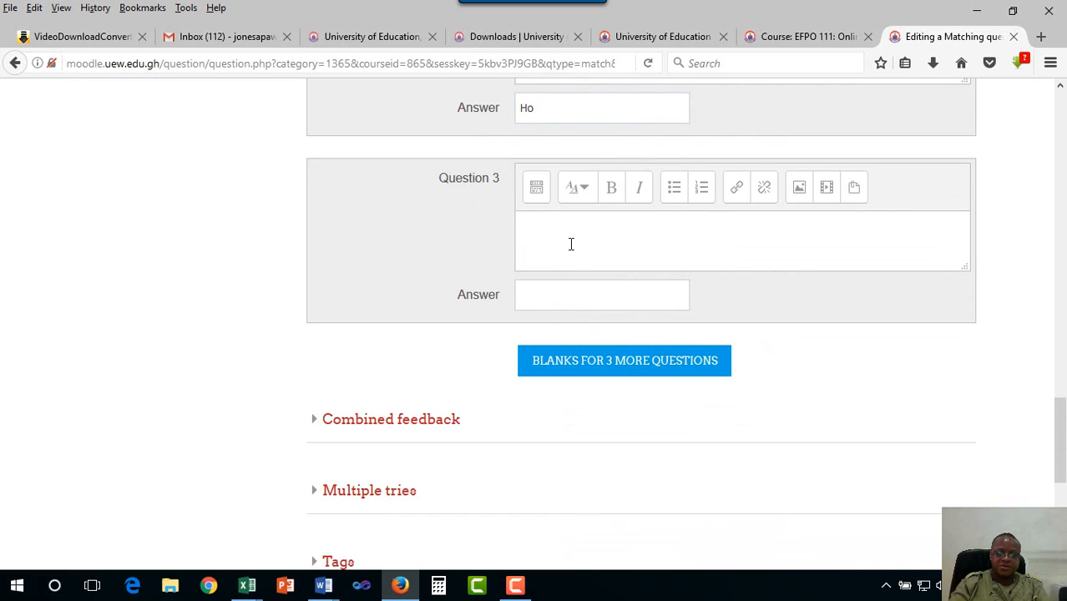
pyautogui.write('Central ')
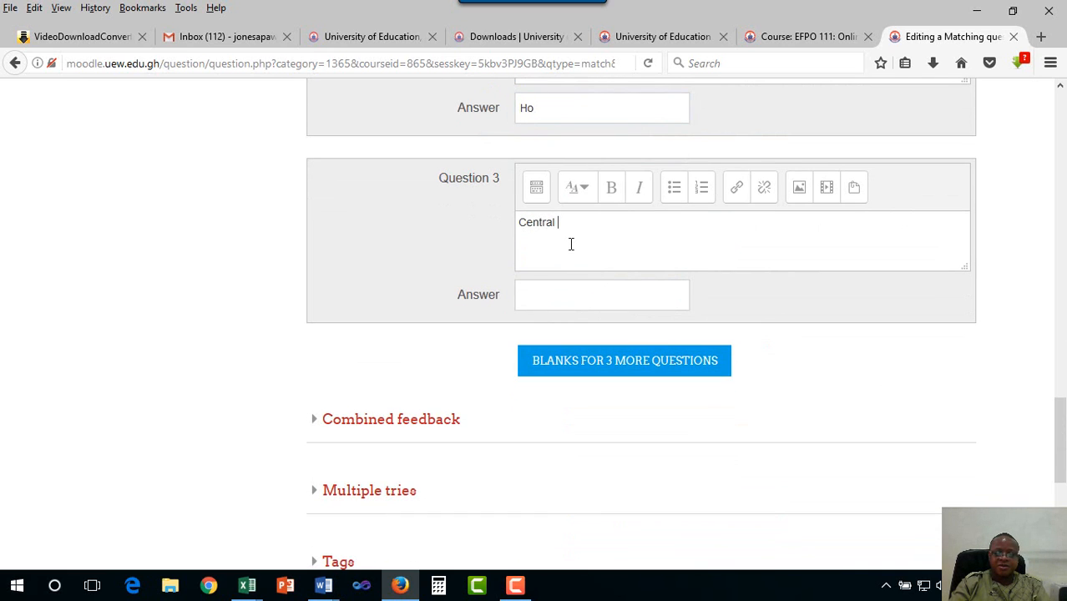
pyautogui.write('Region')
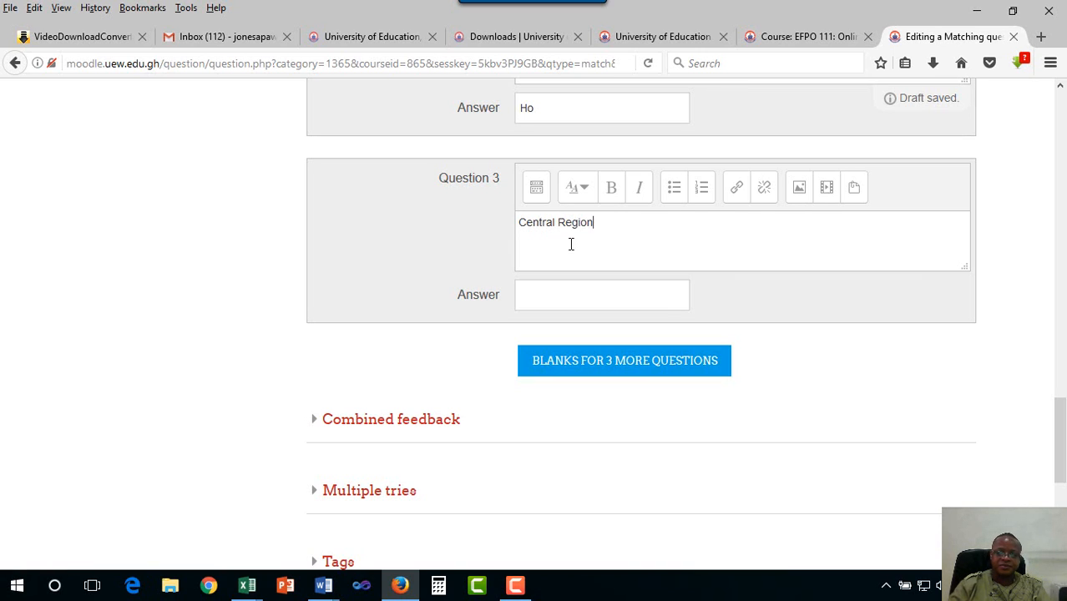
pyautogui.click(571, 298)
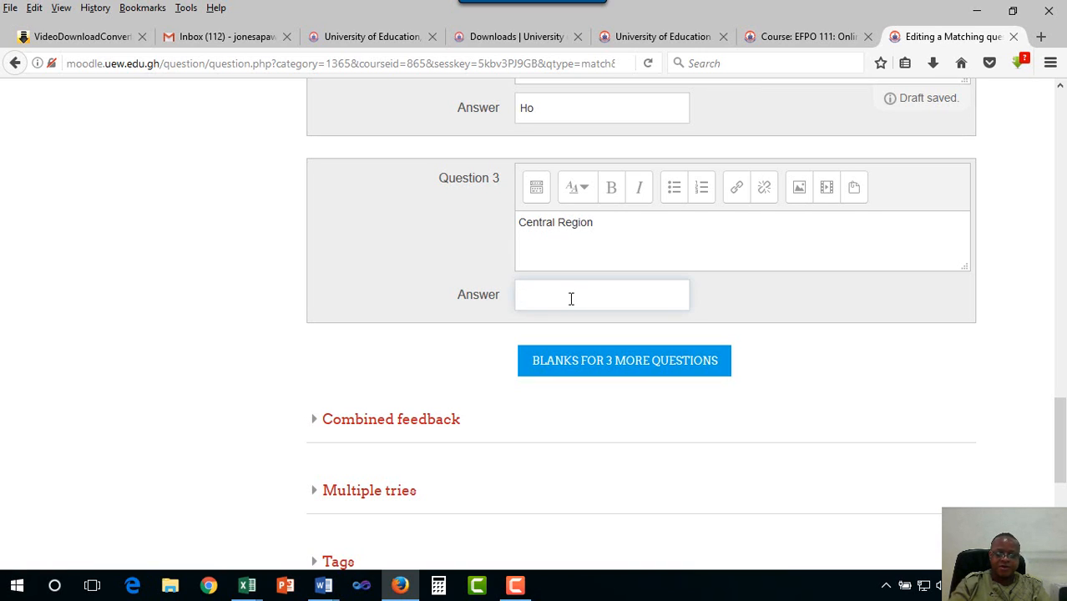
# Enter Cape Coast as the Question 3 answer for Central Region
pyautogui.write('Cape')
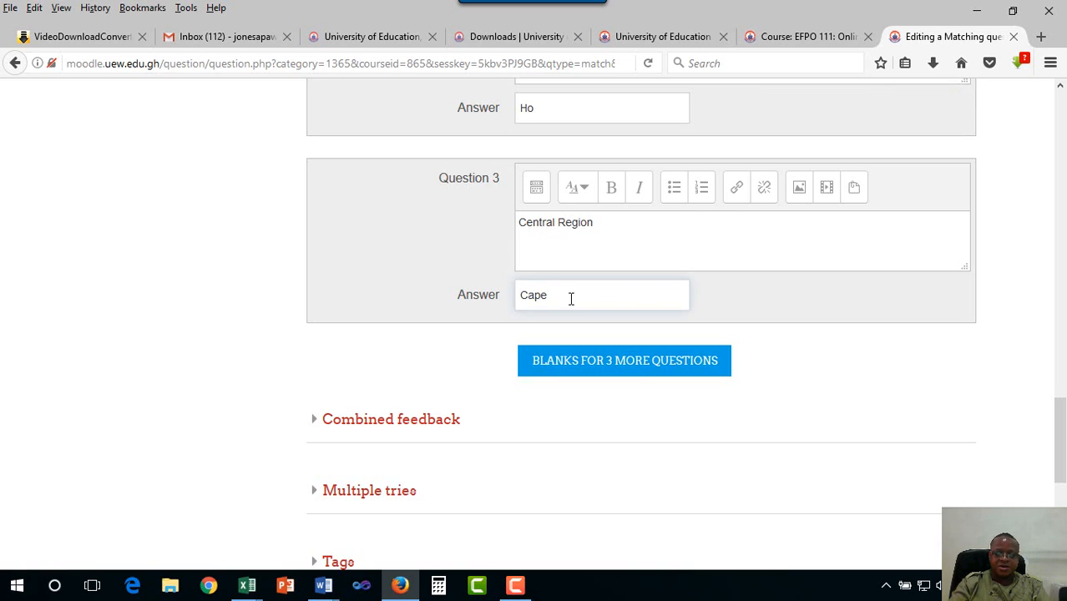
pyautogui.write(' Coast')
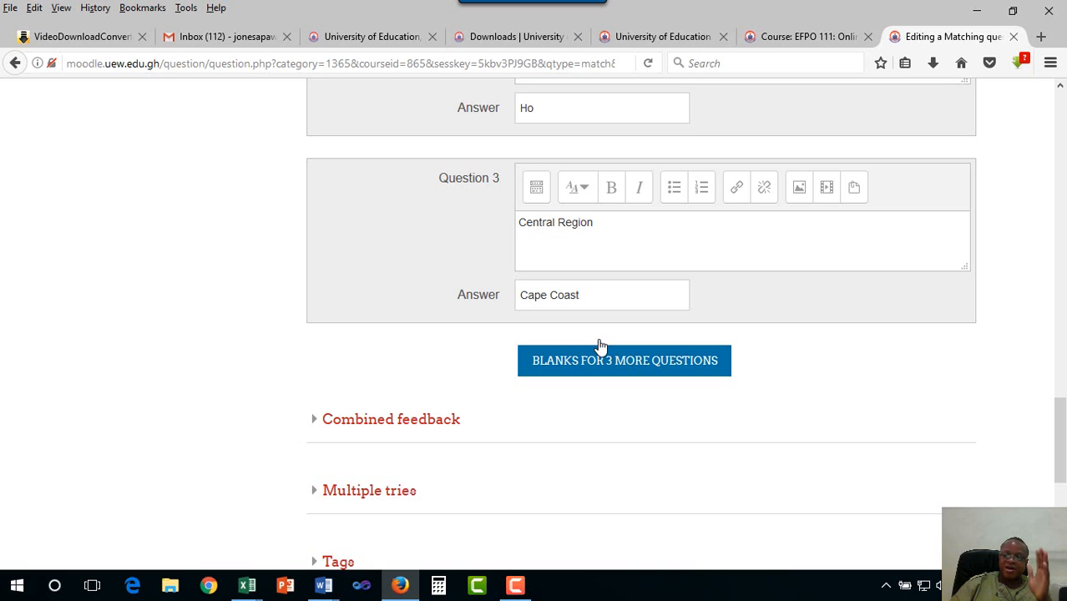
# Add blanks for three more region–capital pairs
pyautogui.click(599, 346)
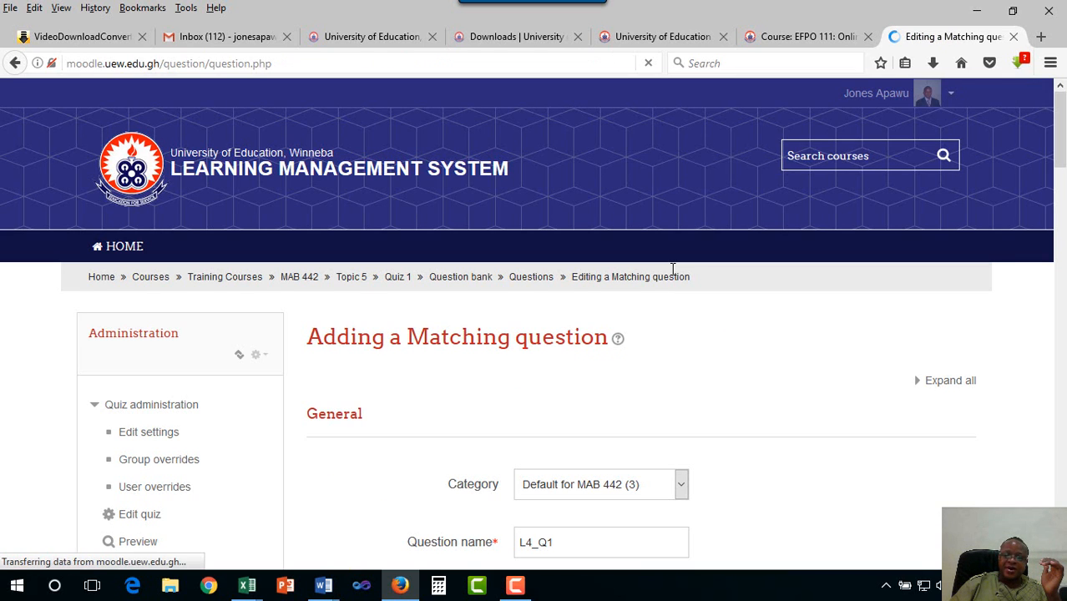
pyautogui.scroll(-10, 608, 423)
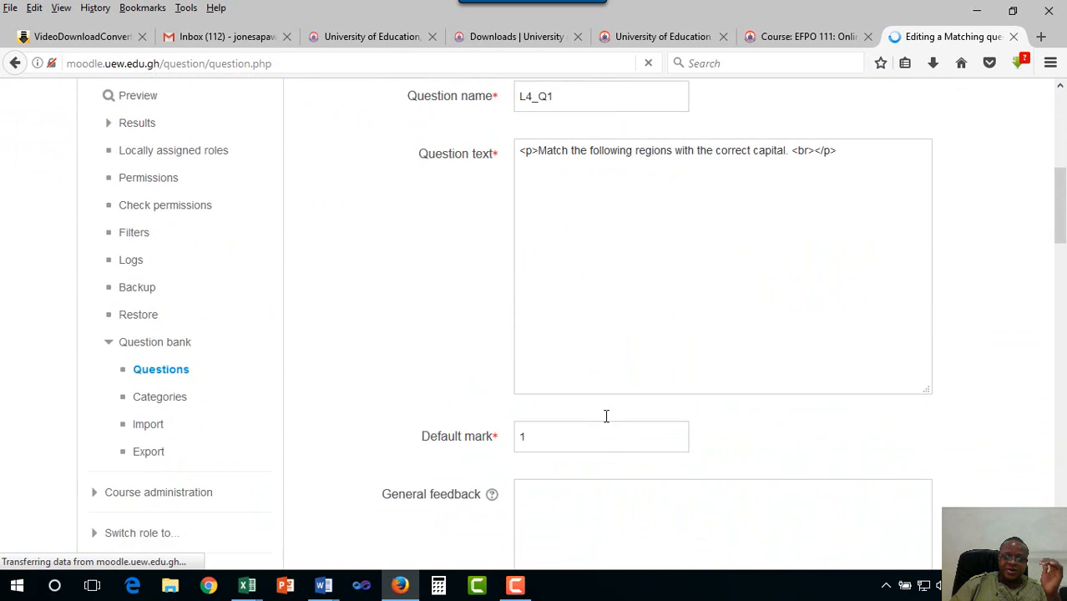
pyautogui.scroll(-6, 608, 421)
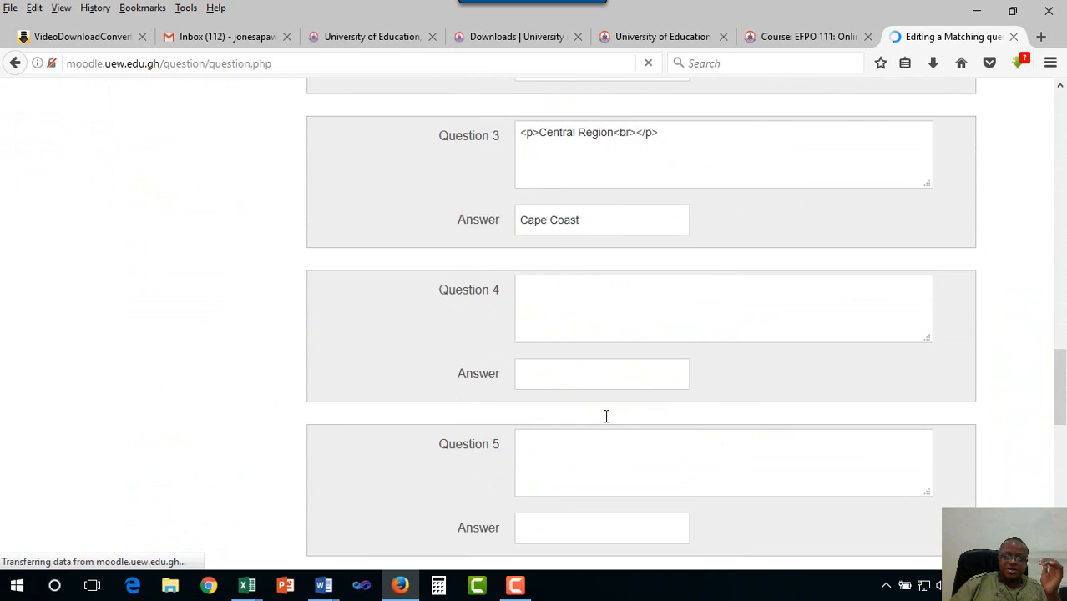
# Pair Eastern Region with Koforidua as Question 4
pyautogui.click(580, 295)
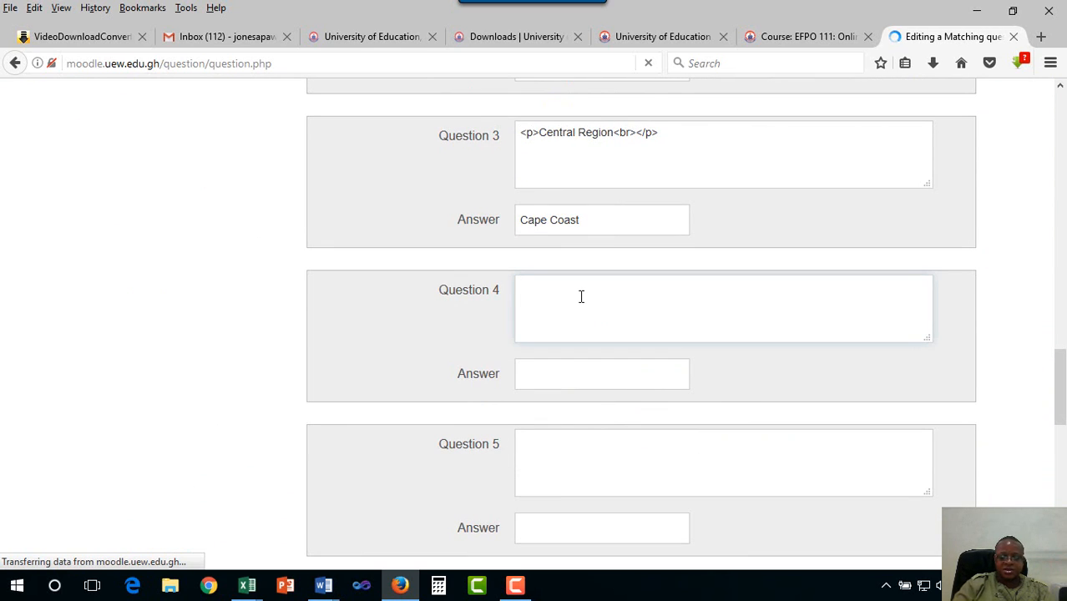
pyautogui.write('E')
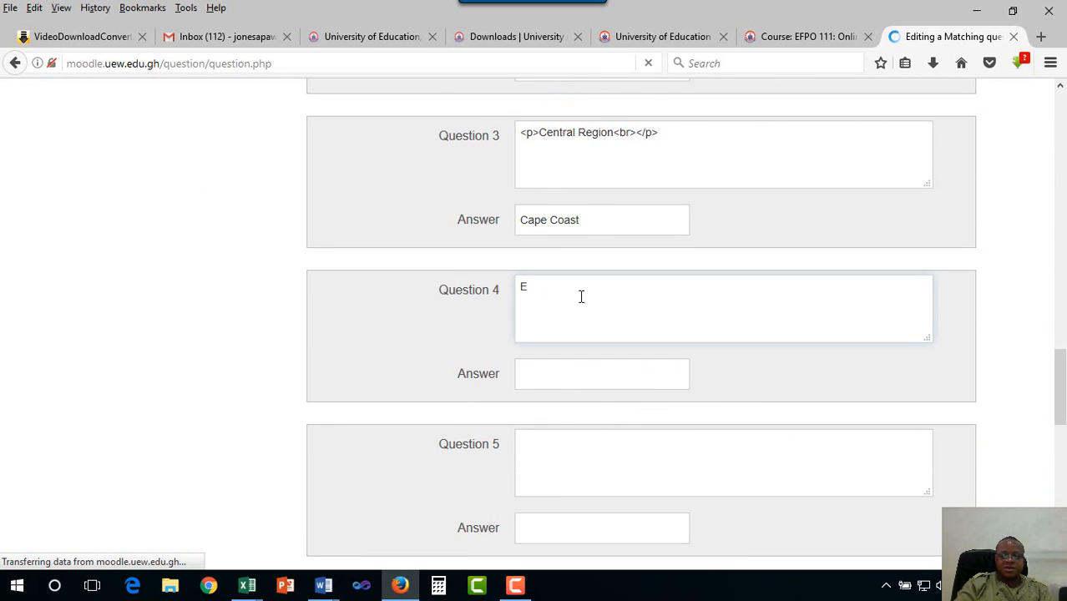
pyautogui.write('astern Region')
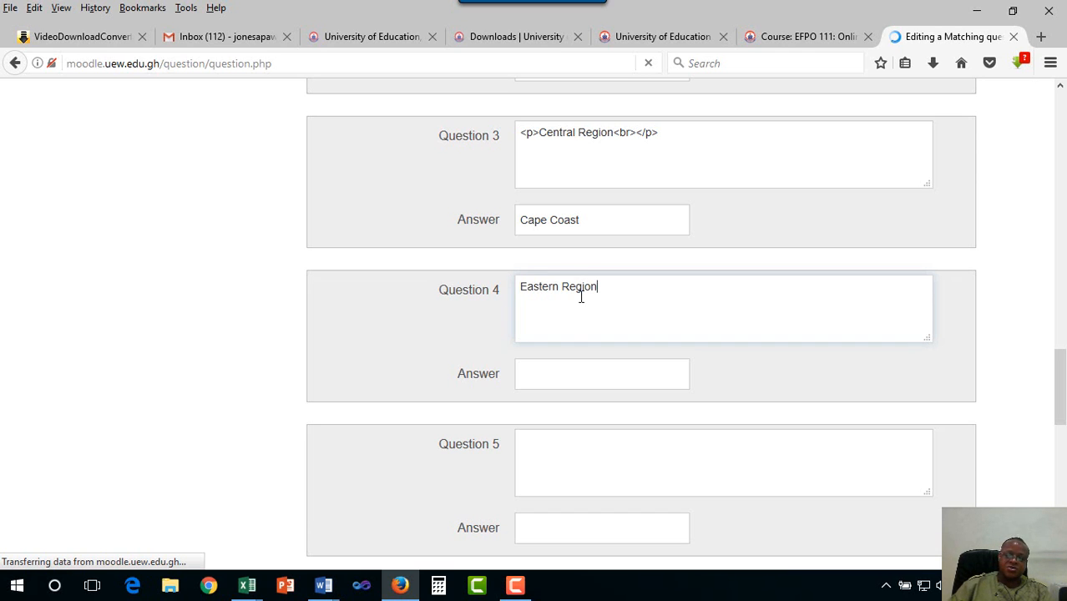
pyautogui.click(585, 377)
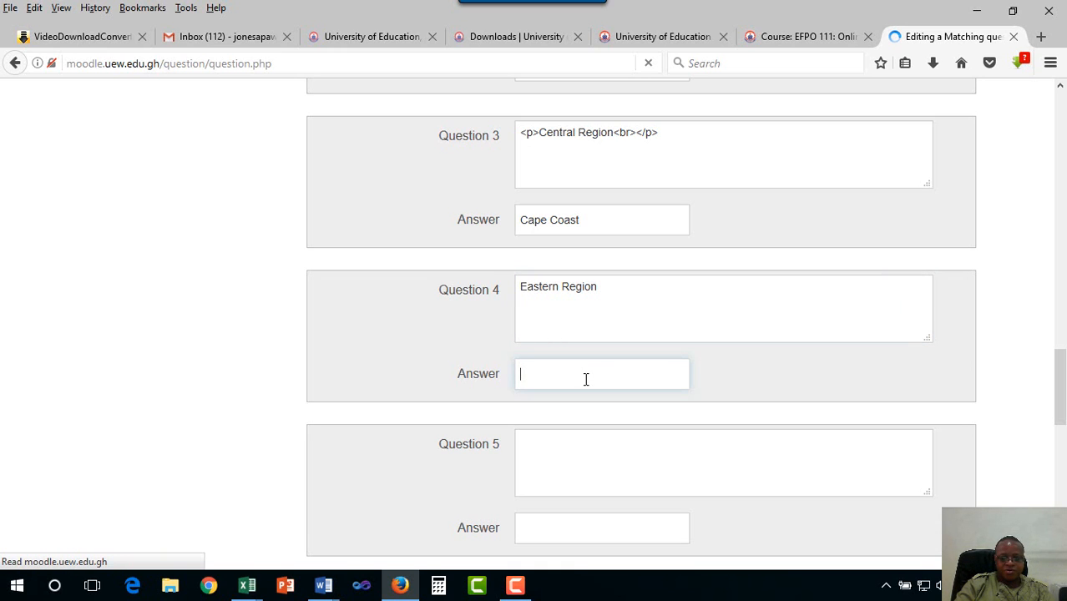
pyautogui.write('Ko')
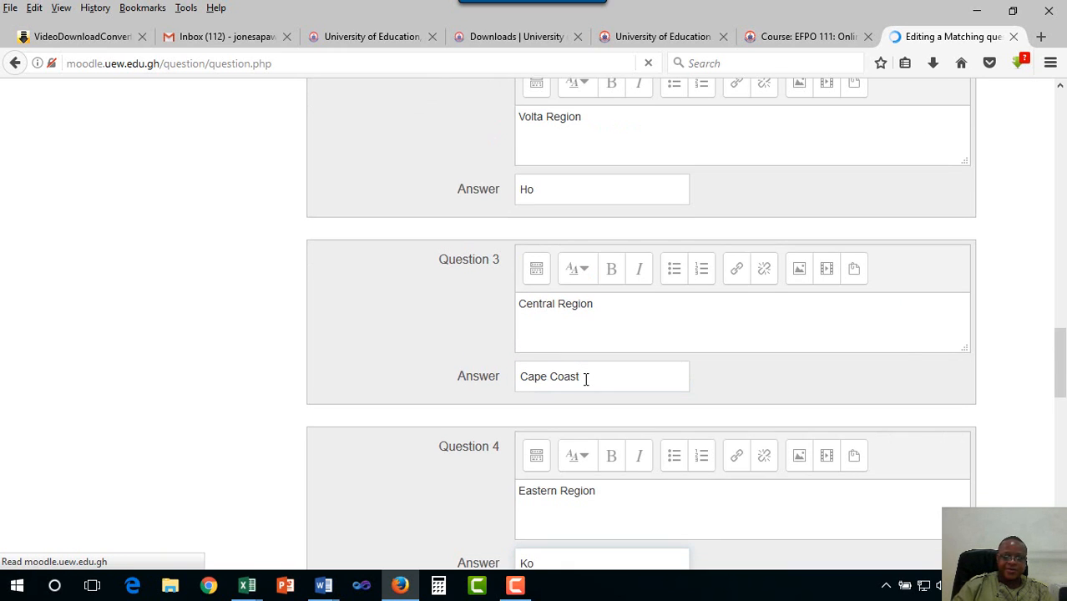
pyautogui.scroll(-4, 582, 473)
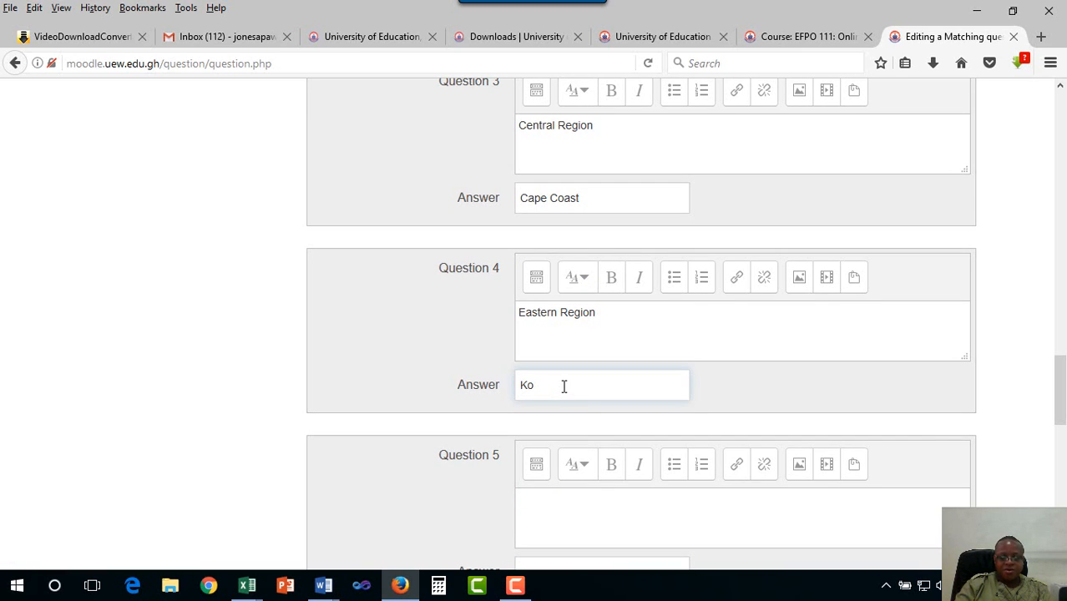
pyautogui.write('foridua')
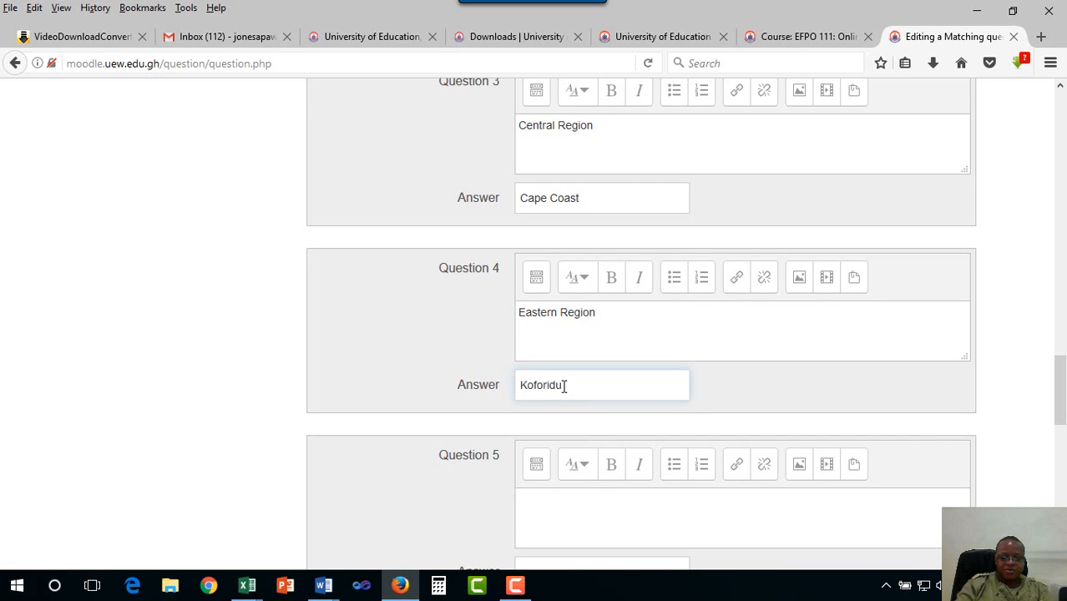
pyautogui.scroll(-5, 588, 409)
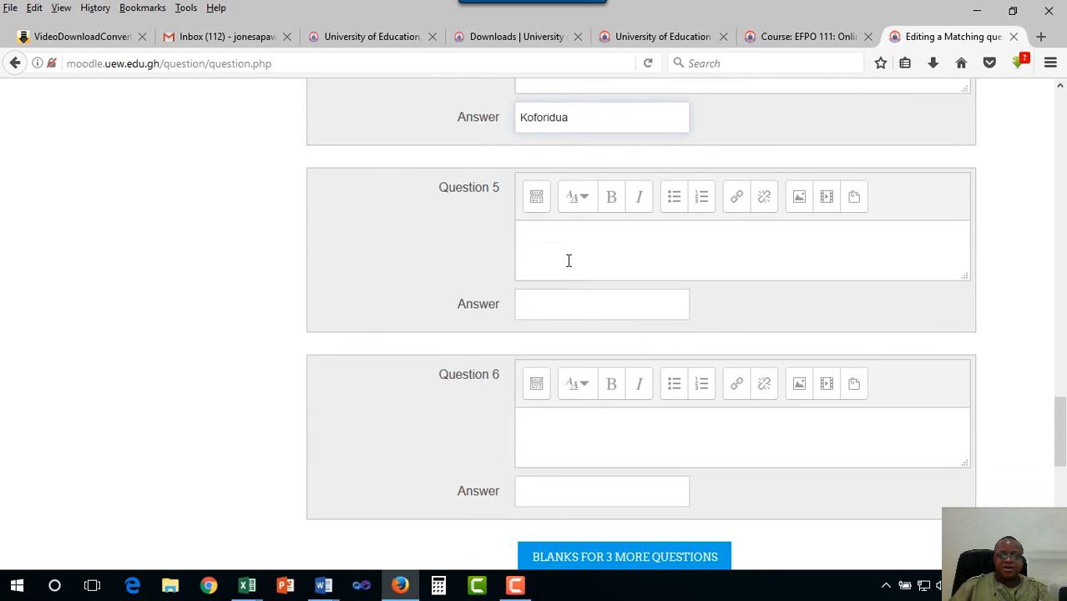
# Pair Western Region with Senkondi-Takoradi as Question 5
pyautogui.click(568, 260)
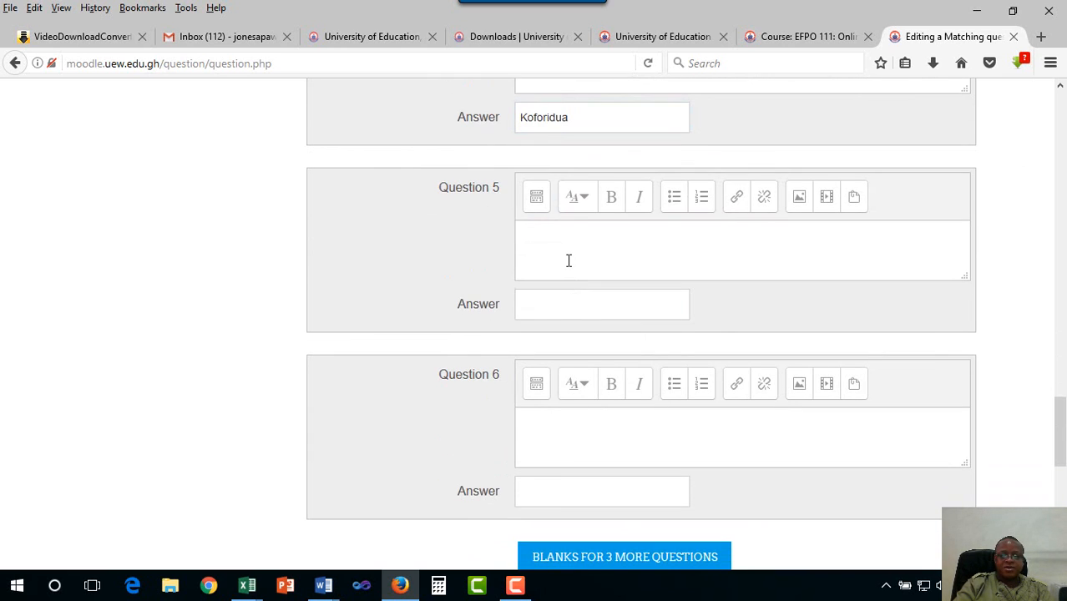
pyautogui.write('Western Region')
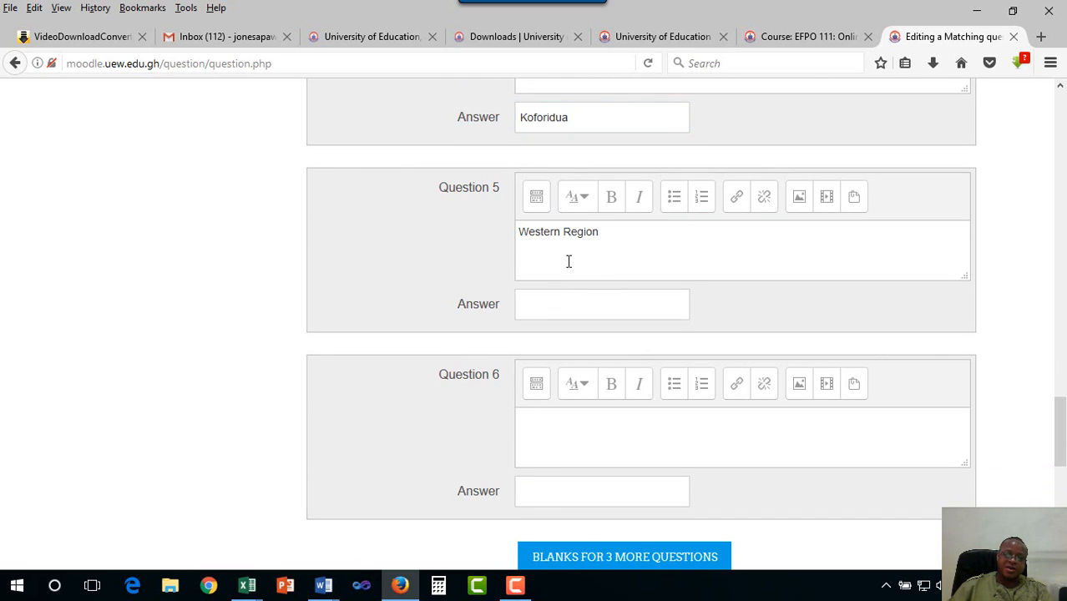
pyautogui.click(574, 299)
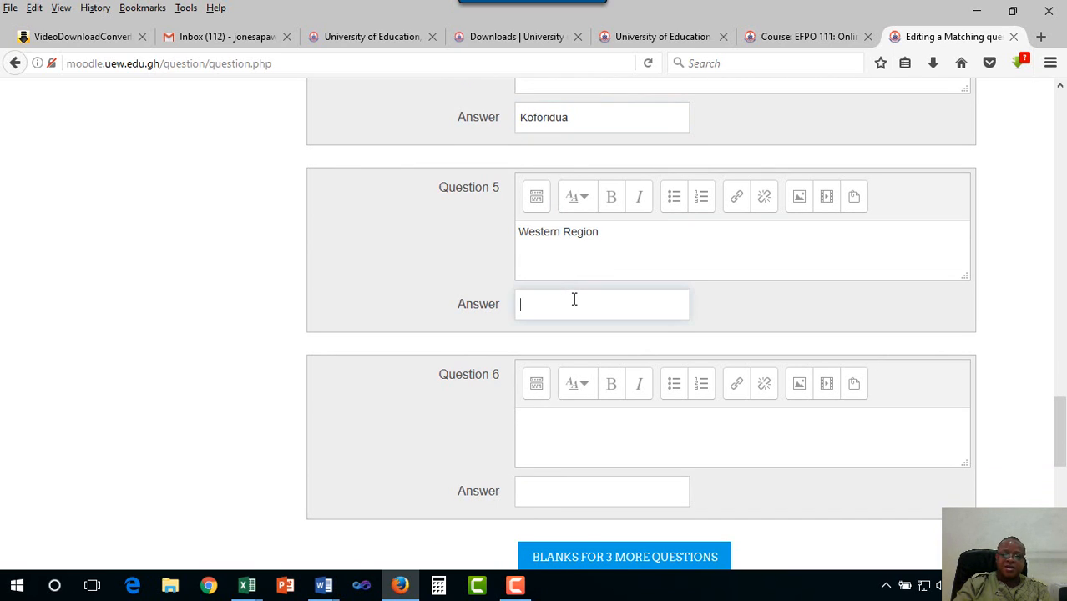
pyautogui.write('Send')
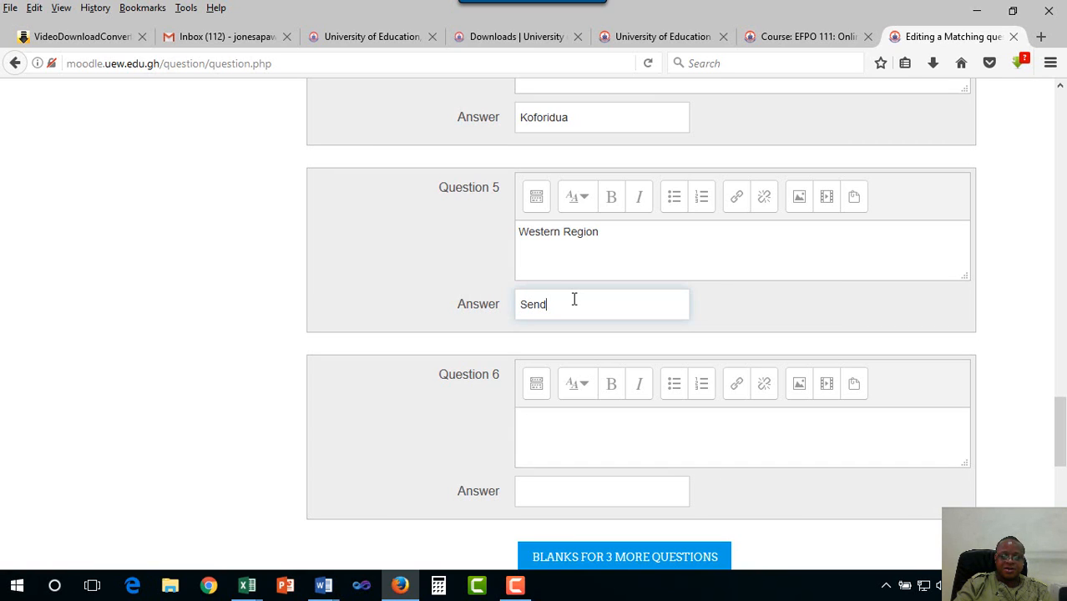
pyautogui.press('BackSpace')
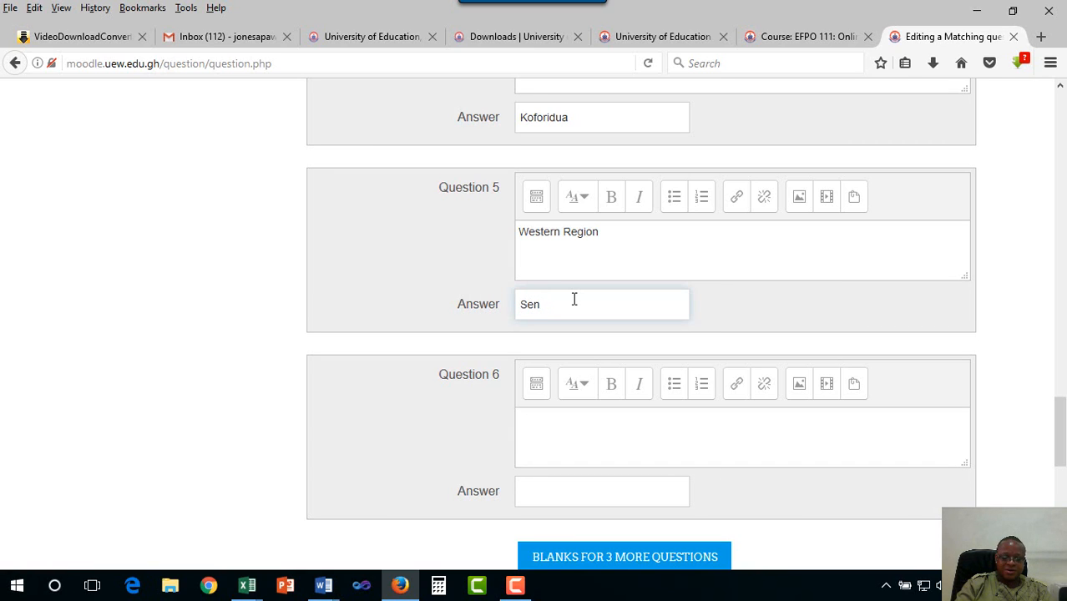
pyautogui.write('kondi-Takoradi')
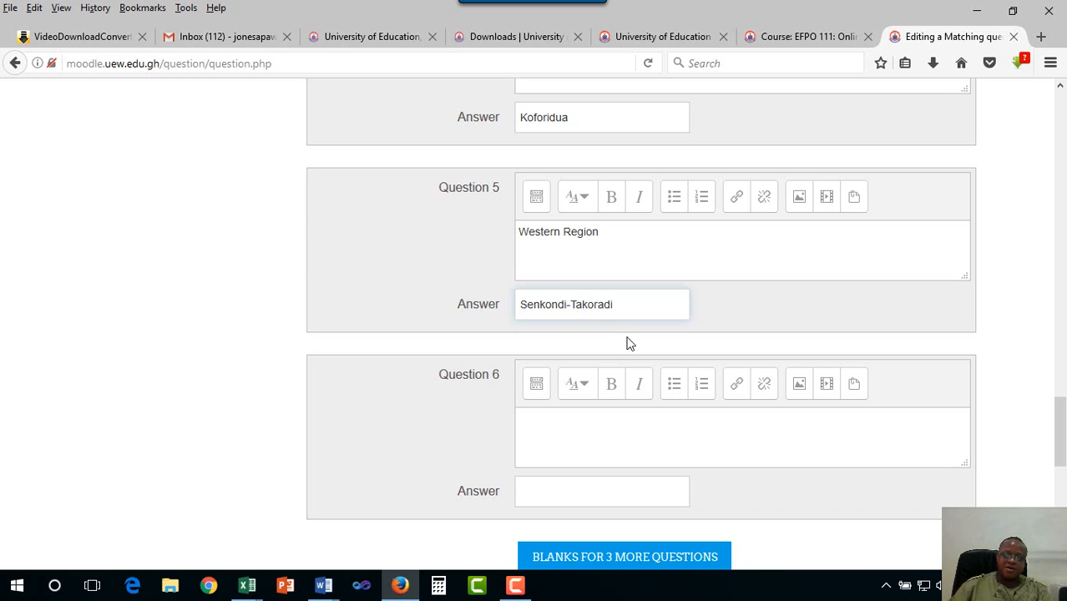
pyautogui.scroll(-4, 629, 341)
# Pair Ashanti Region with Kumasi as Question 6
pyautogui.click(582, 248)
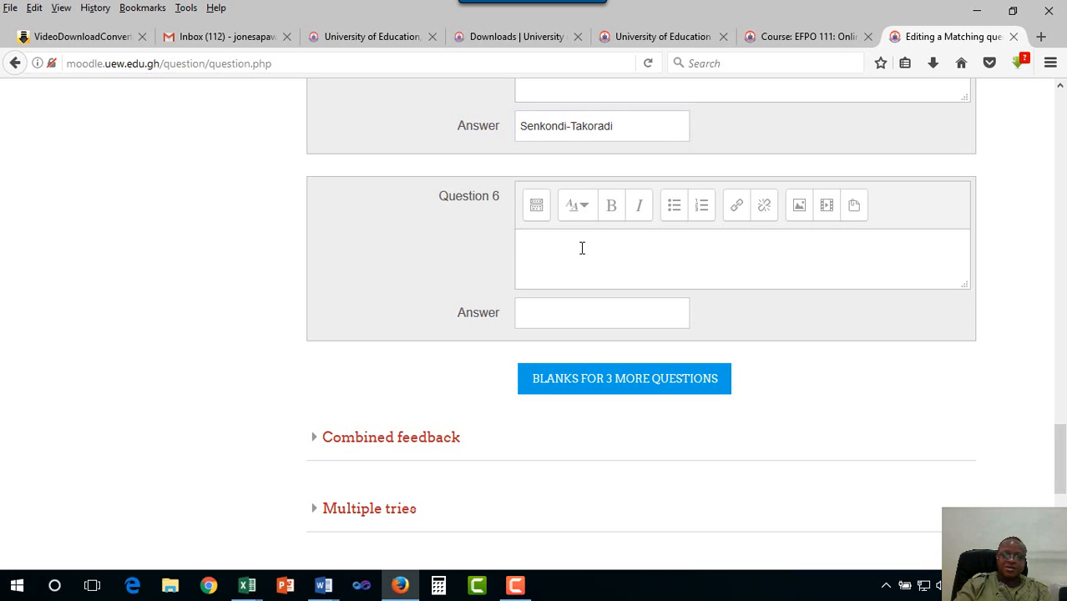
pyautogui.write('Asha')
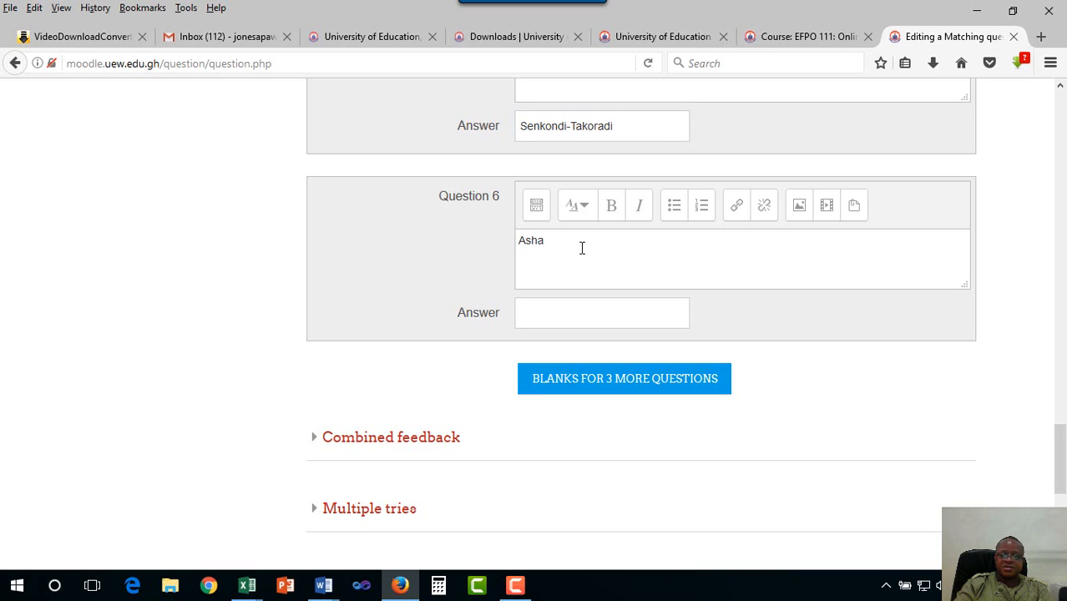
pyautogui.write('nti Region')
pyautogui.click(585, 316)
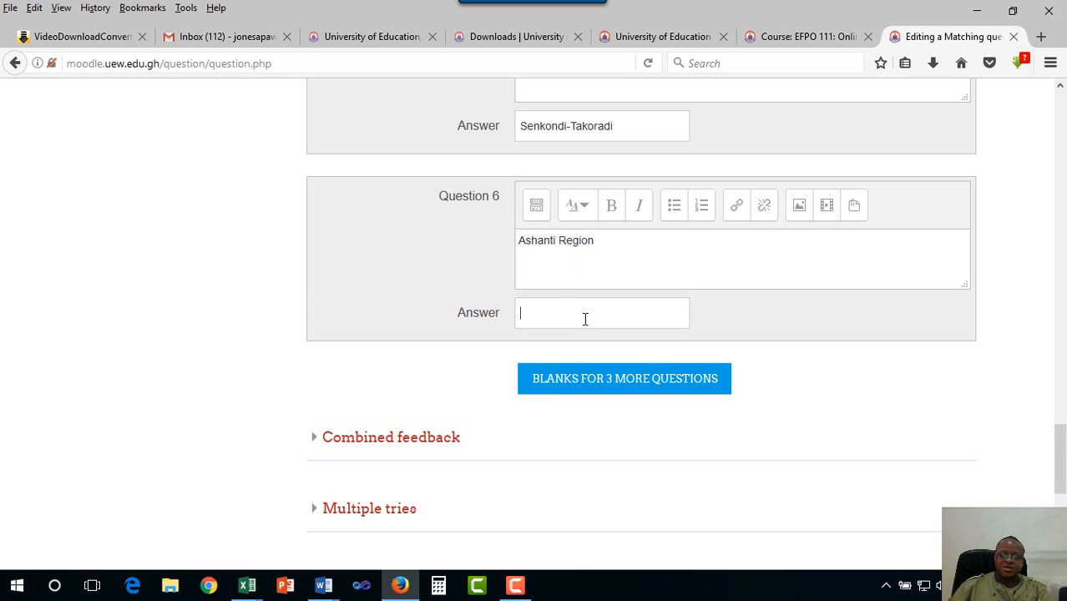
pyautogui.write('Kua')
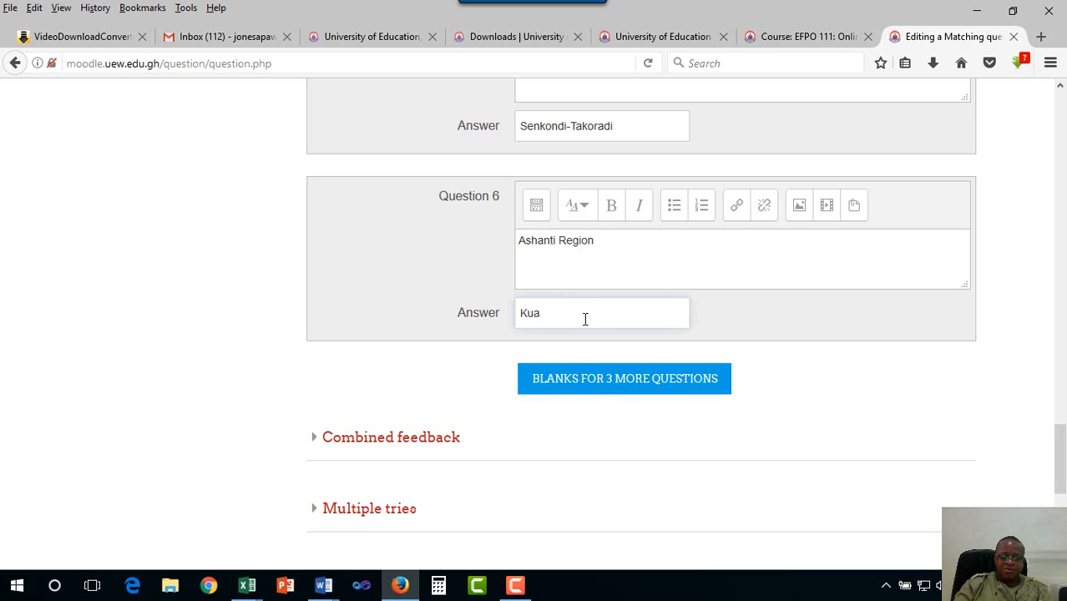
pyautogui.press('BackSpace')
pyautogui.write('masi')
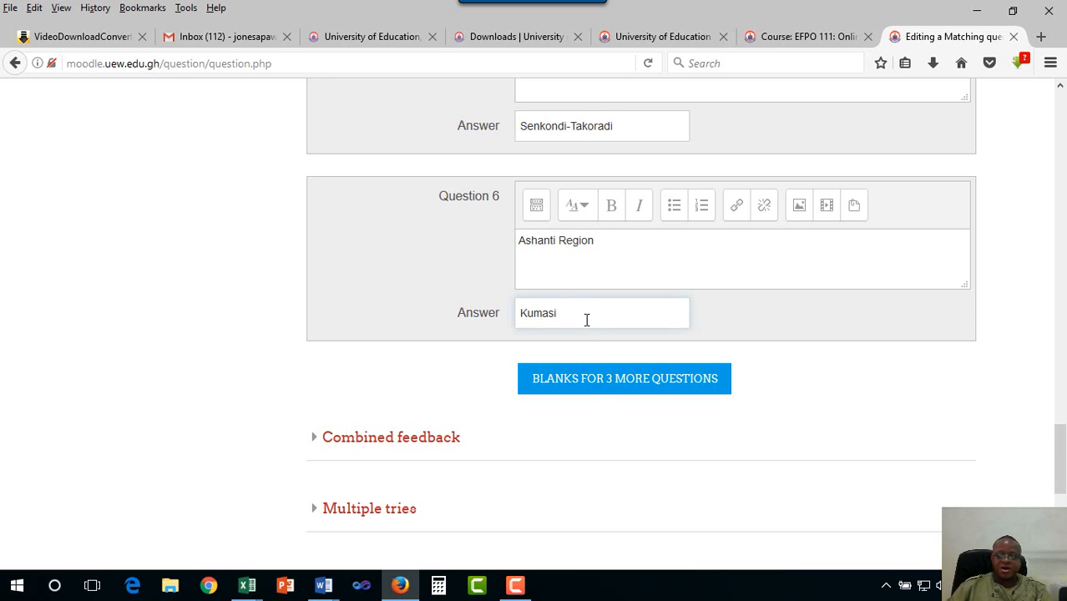
pyautogui.click(634, 383)
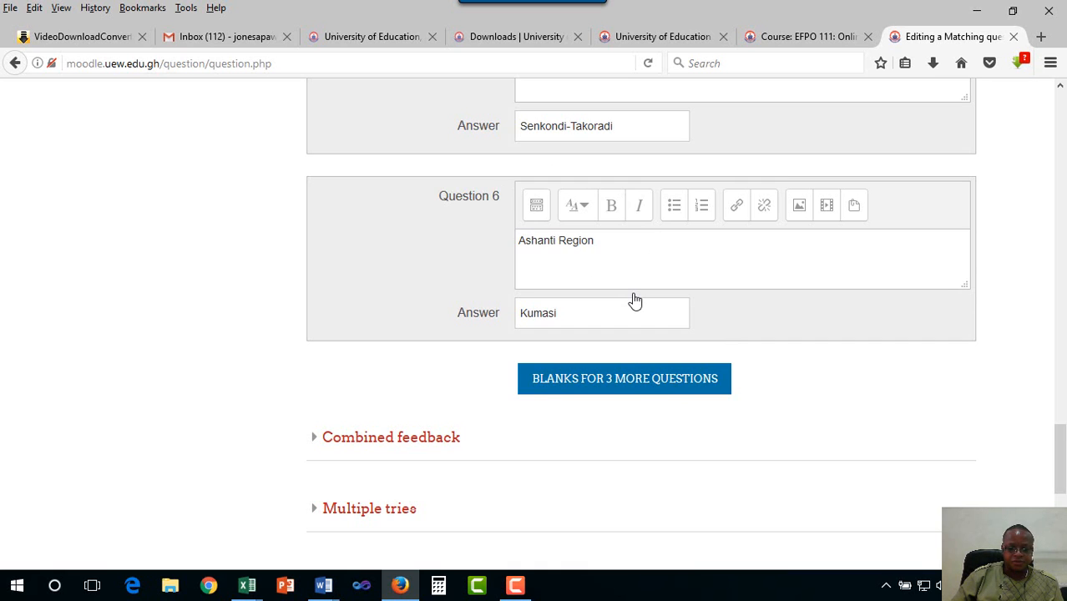
pyautogui.scroll(-6, 635, 301)
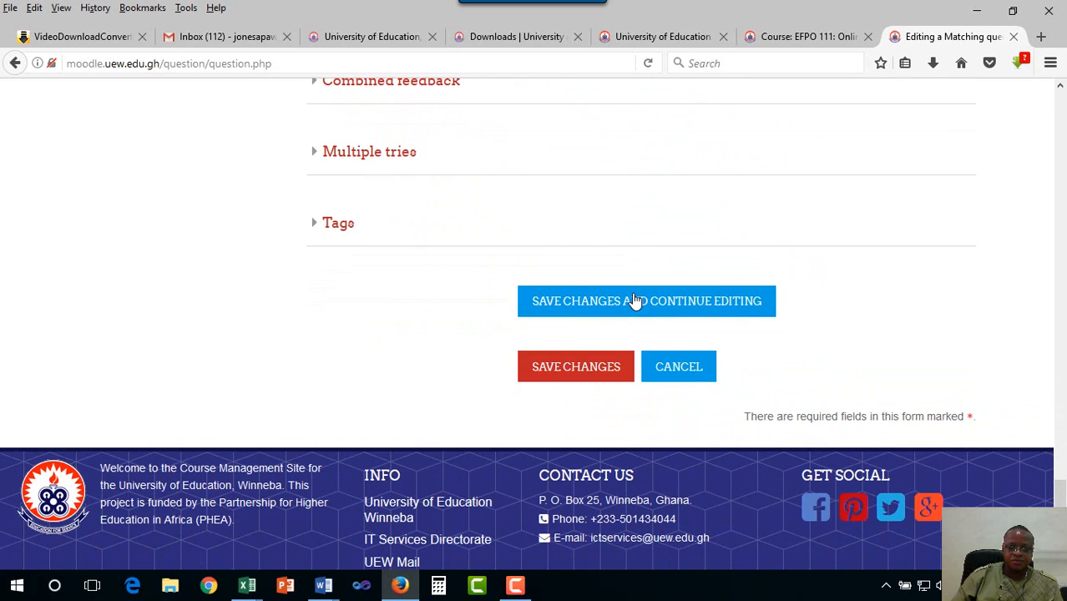
pyautogui.scroll(6, 634, 301)
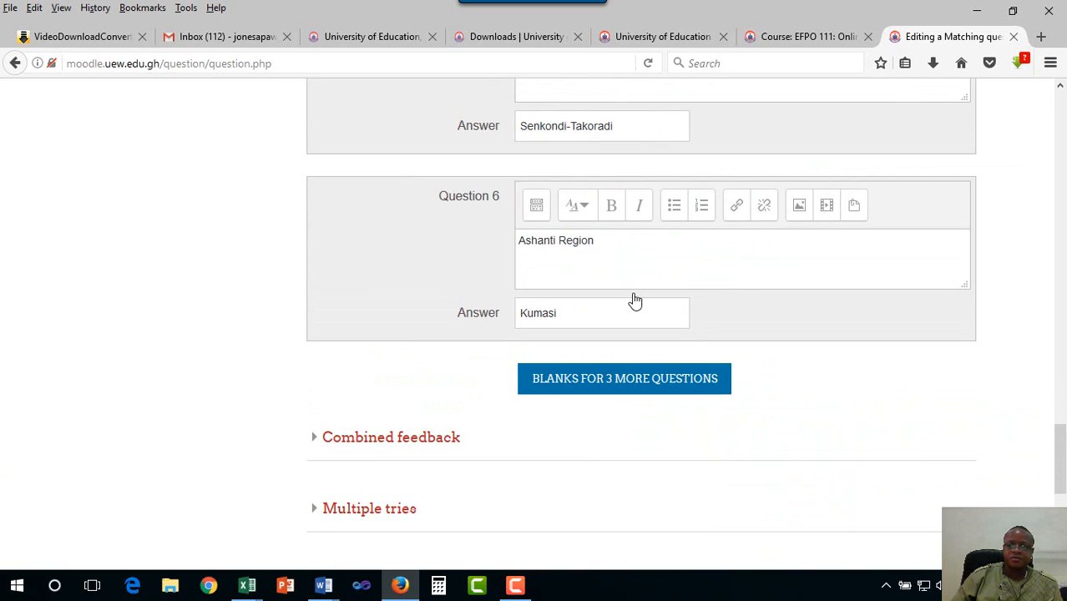
pyautogui.scroll(2, 634, 301)
pyautogui.scroll(2, 634, 300)
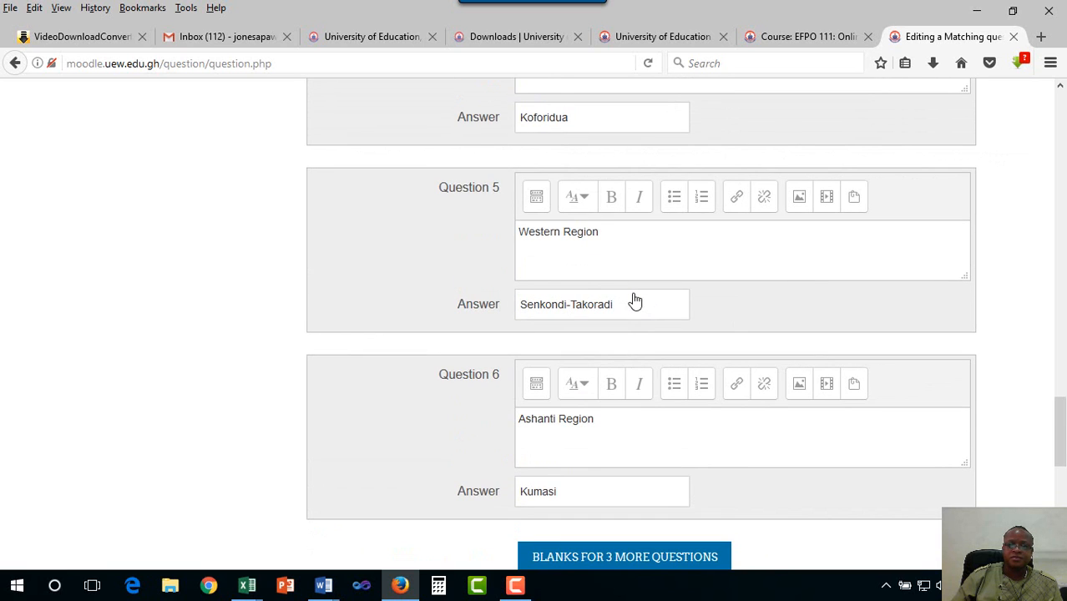
pyautogui.scroll(-8, 634, 300)
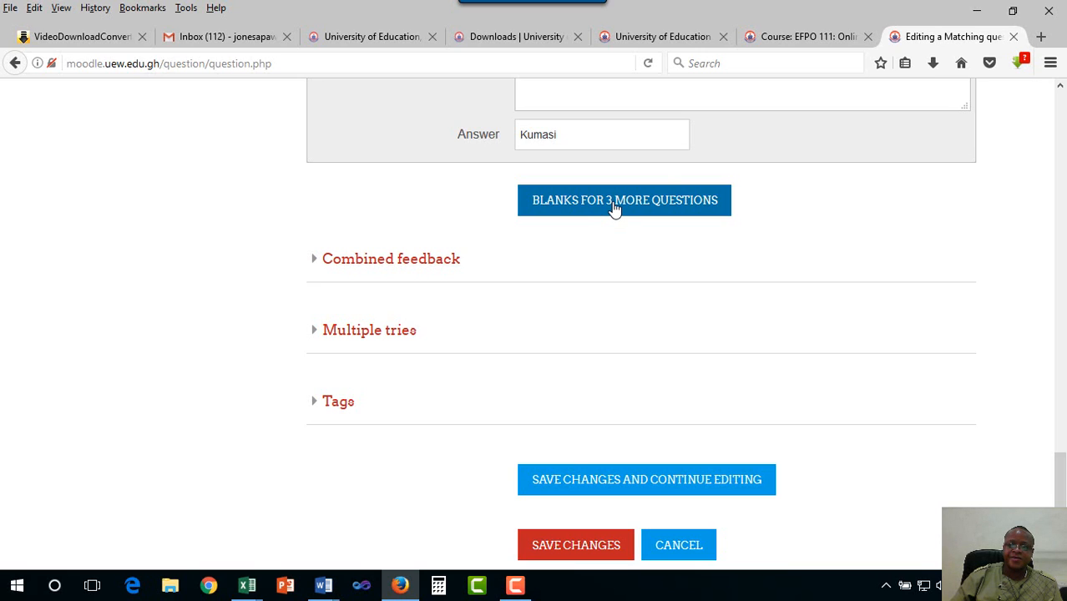
# Add blank slots for three more region–capital pairs
pyautogui.click(663, 172)
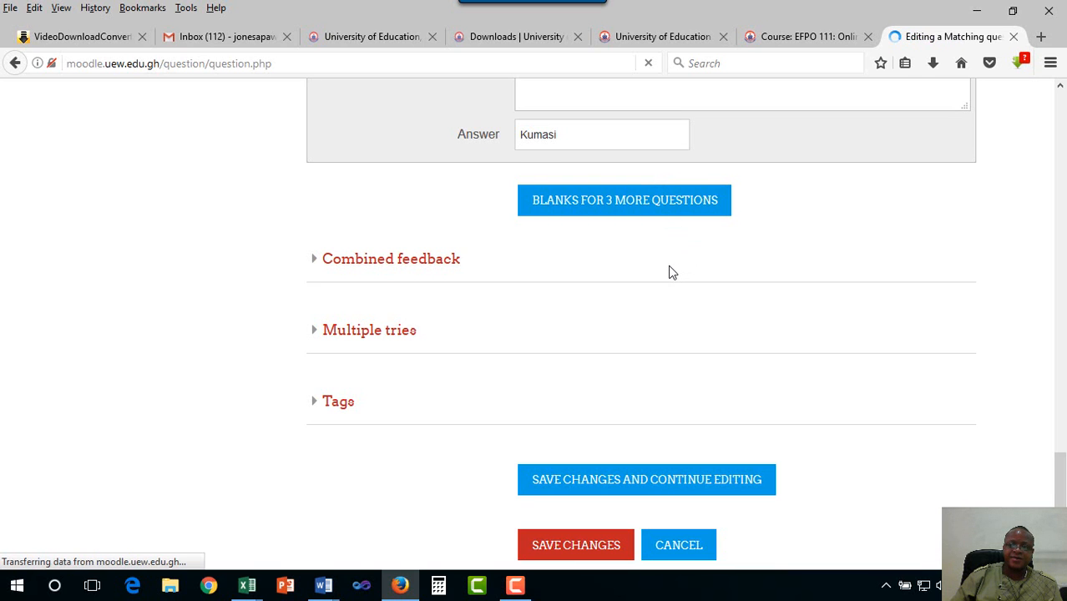
pyautogui.scroll(-10, 669, 266)
pyautogui.scroll(-12, 669, 265)
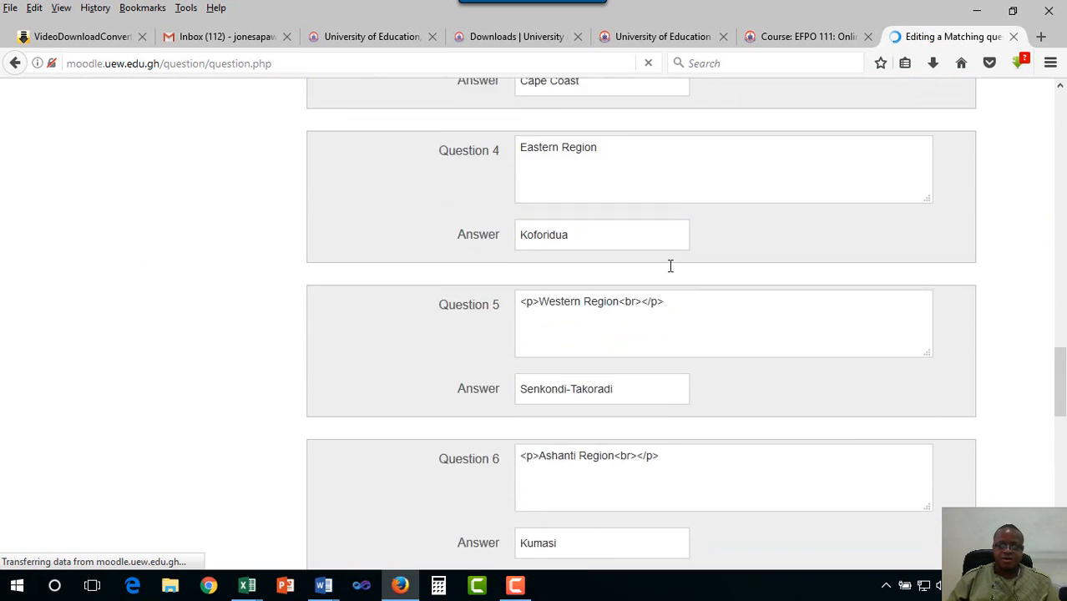
# Pair Brong Ahafo Region with Sunyani as Question 7
pyautogui.click(586, 141)
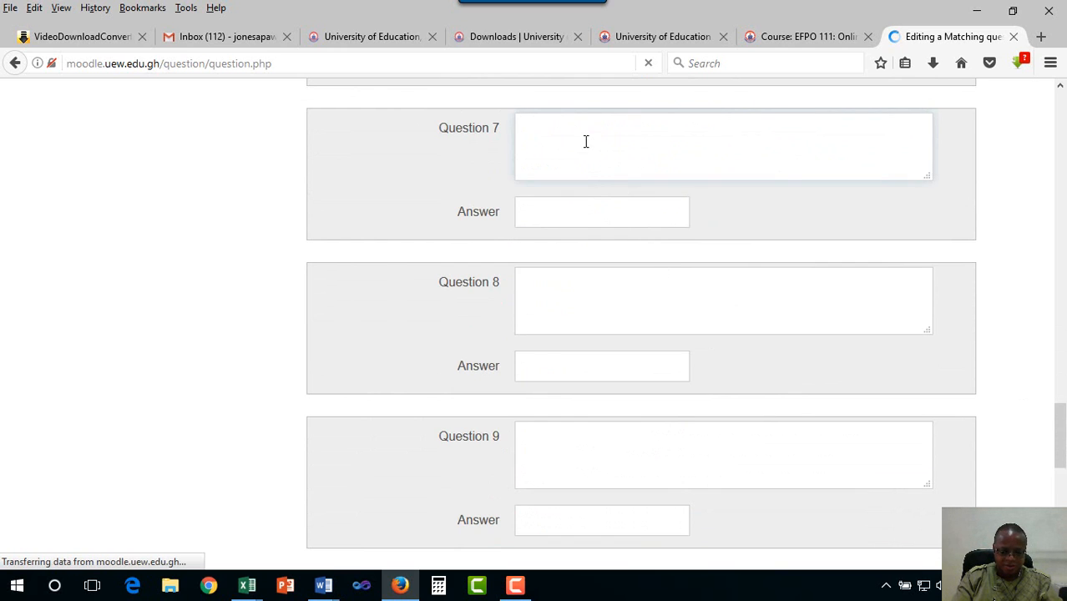
pyautogui.write('Bron')
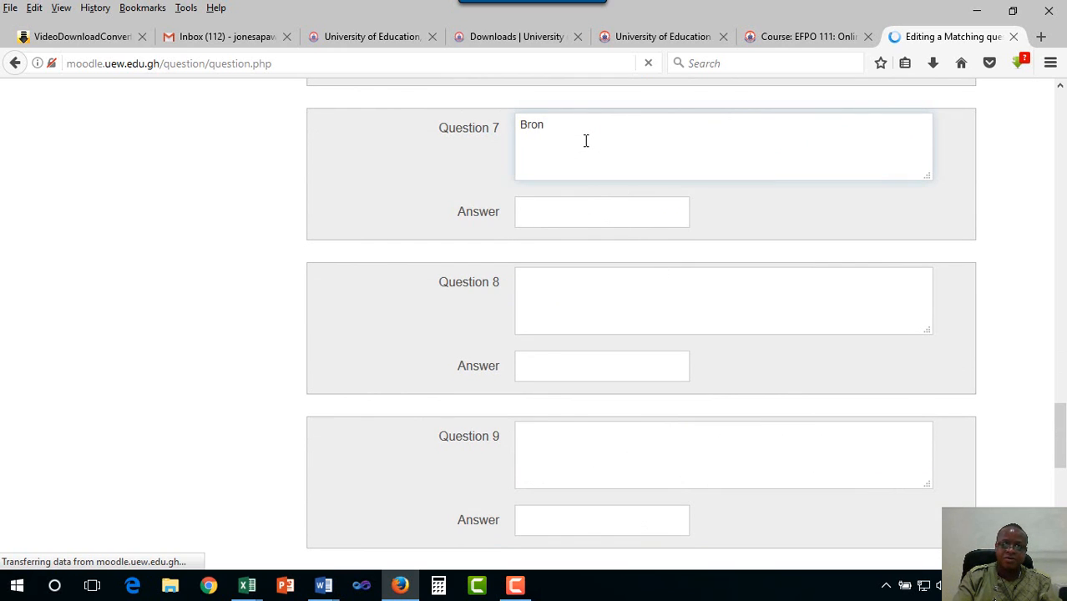
pyautogui.write('g Ah')
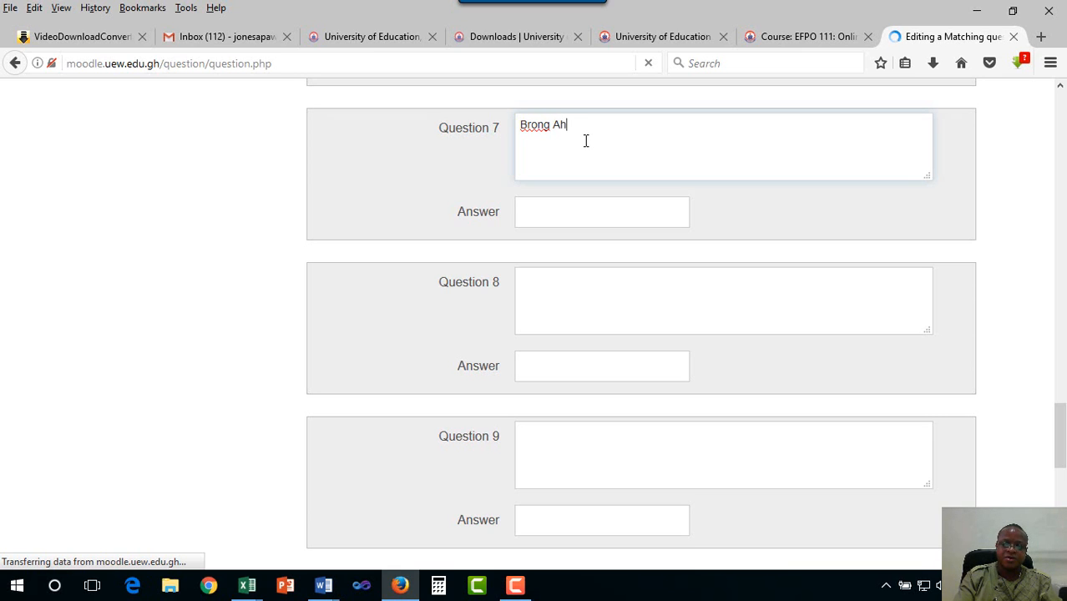
pyautogui.write('afo Region')
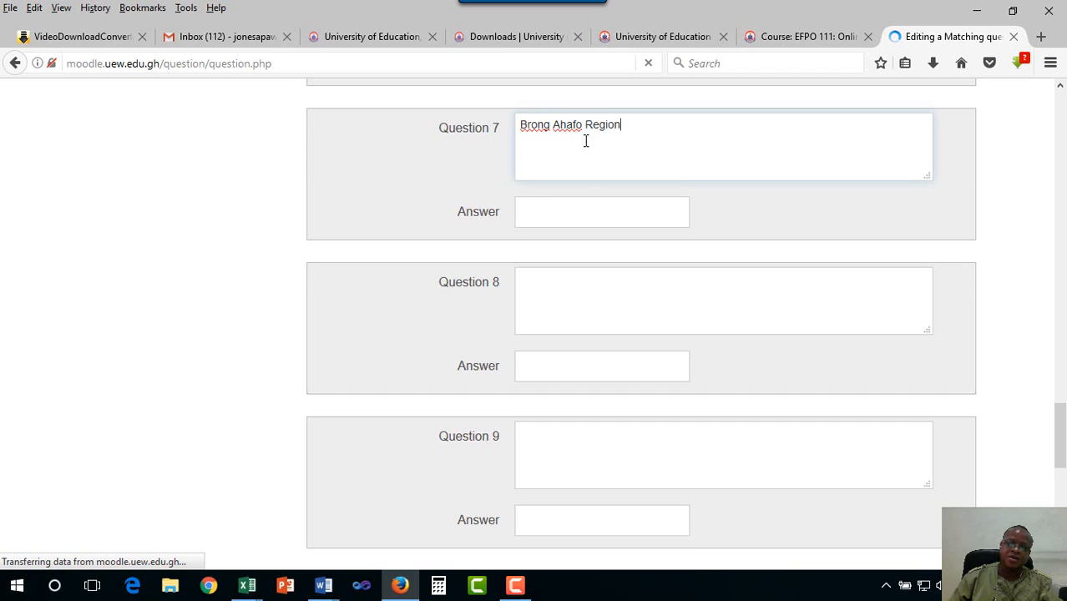
pyautogui.click(586, 202)
pyautogui.write('S')
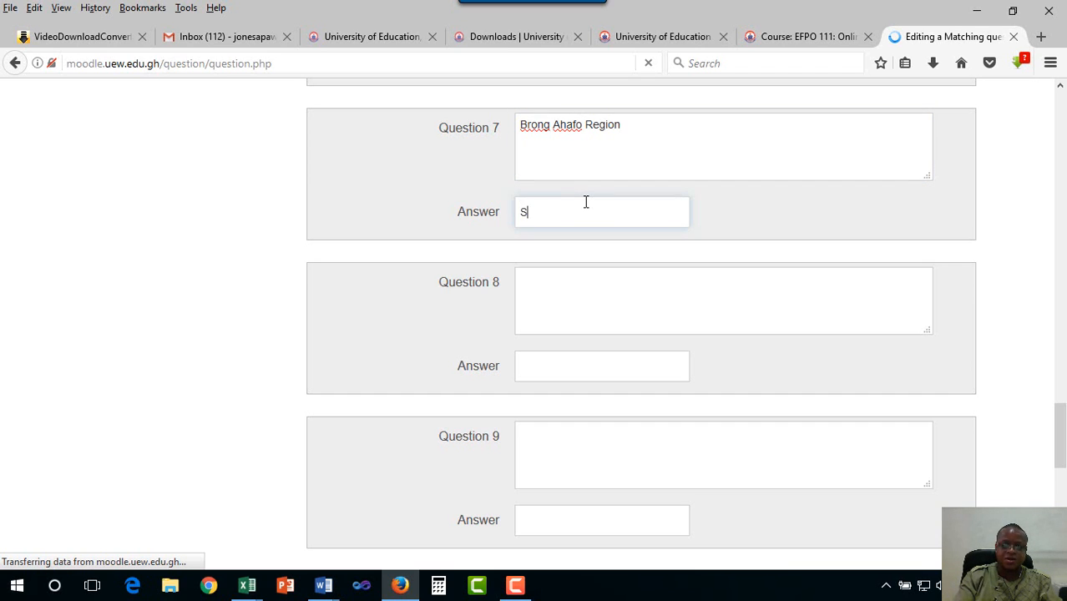
pyautogui.write('unyani')
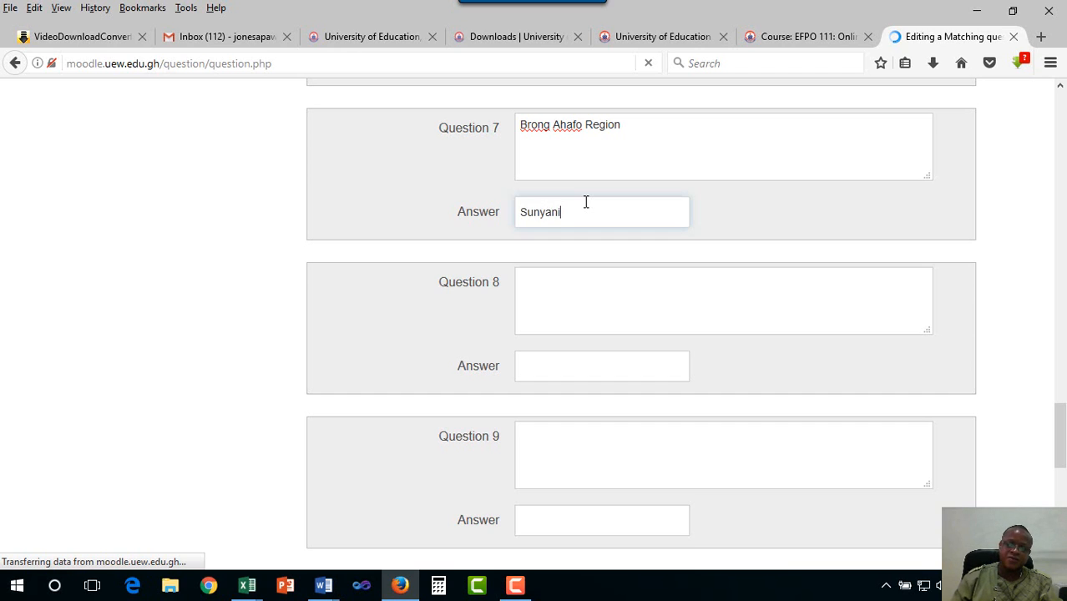
# Pair Upper East Region with Bolgatanga as Question 8
pyautogui.click(593, 300)
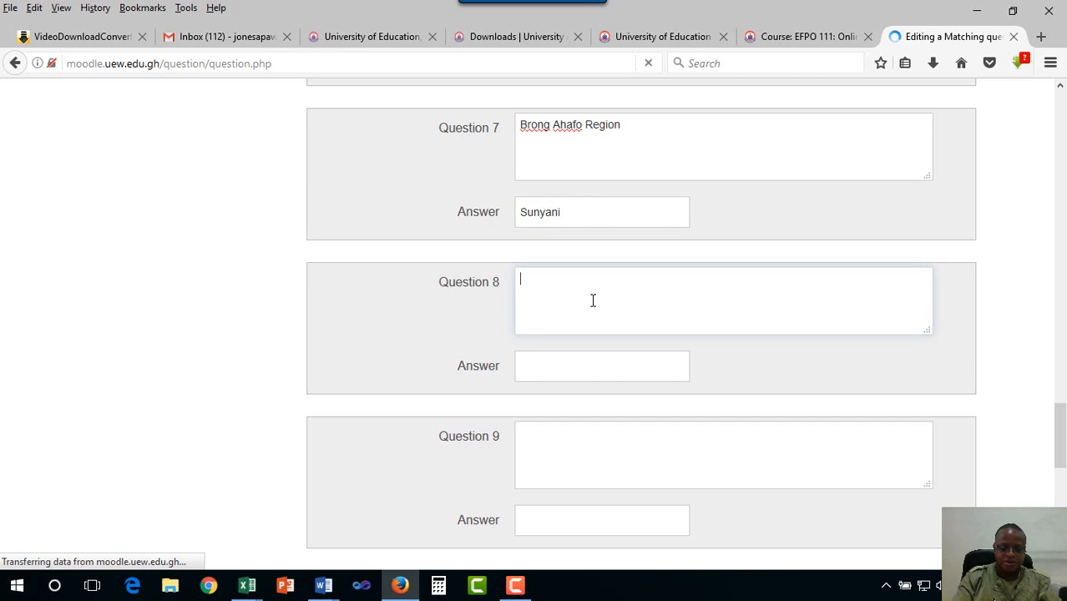
pyautogui.write('Upper ')
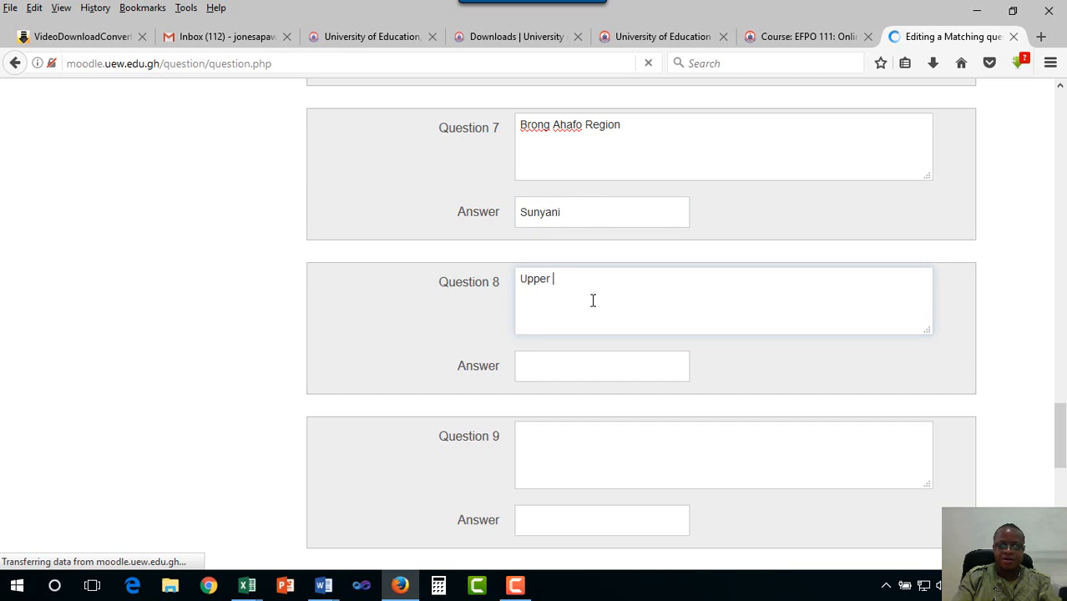
pyautogui.write('East Region')
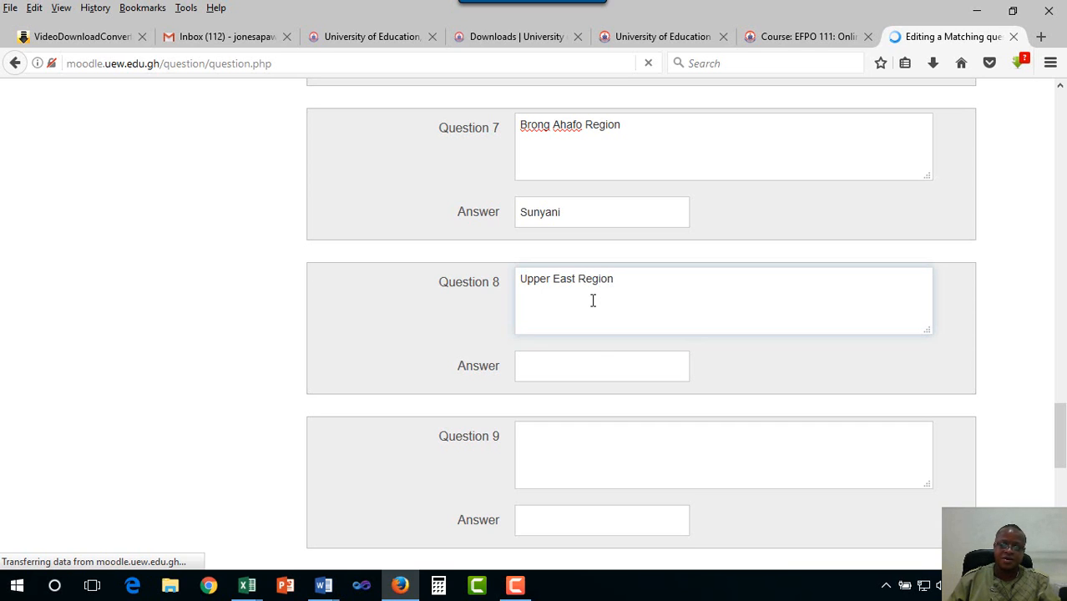
pyautogui.click(599, 366)
pyautogui.write('Bolga')
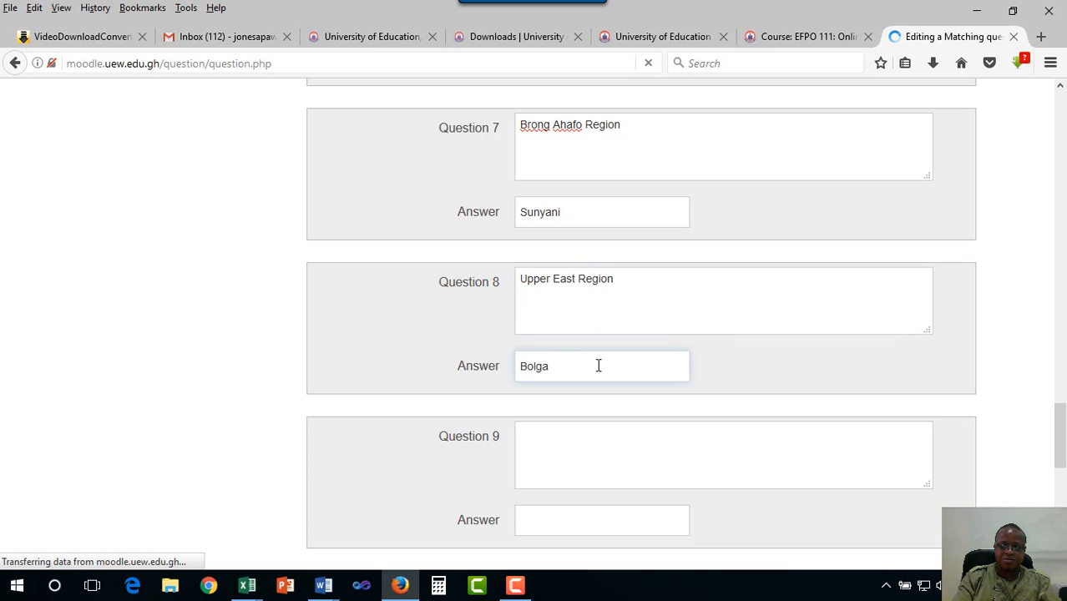
pyautogui.write('tango')
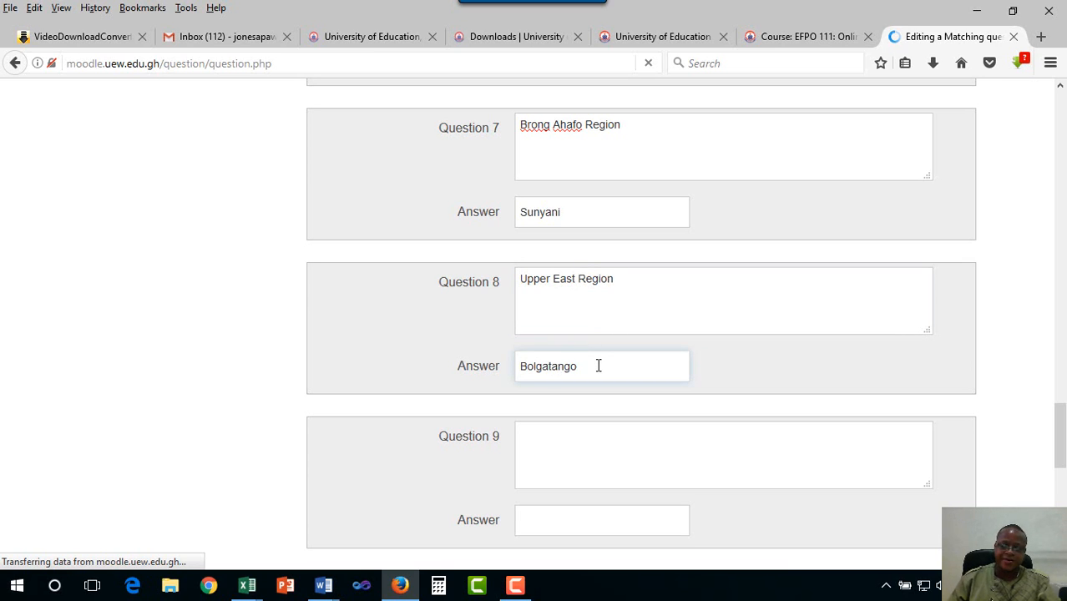
pyautogui.press('BackSpace')
pyautogui.write('a')
# Pair Upper West Region with Wa as Question 9, then add three more blanks
pyautogui.scroll(-4, 609, 373)
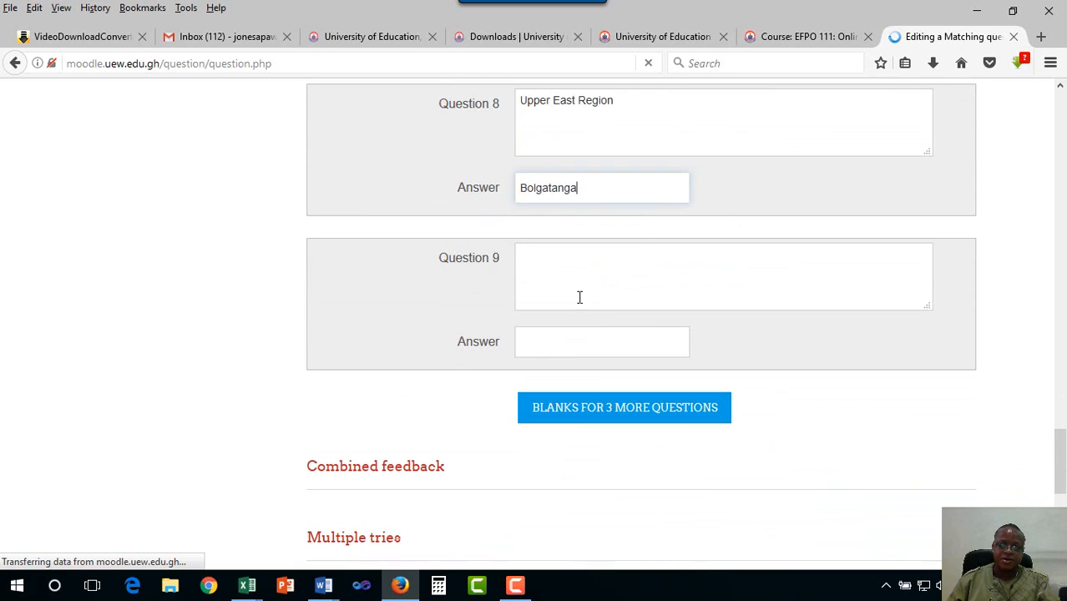
pyautogui.click(579, 282)
pyautogui.write('pper ')
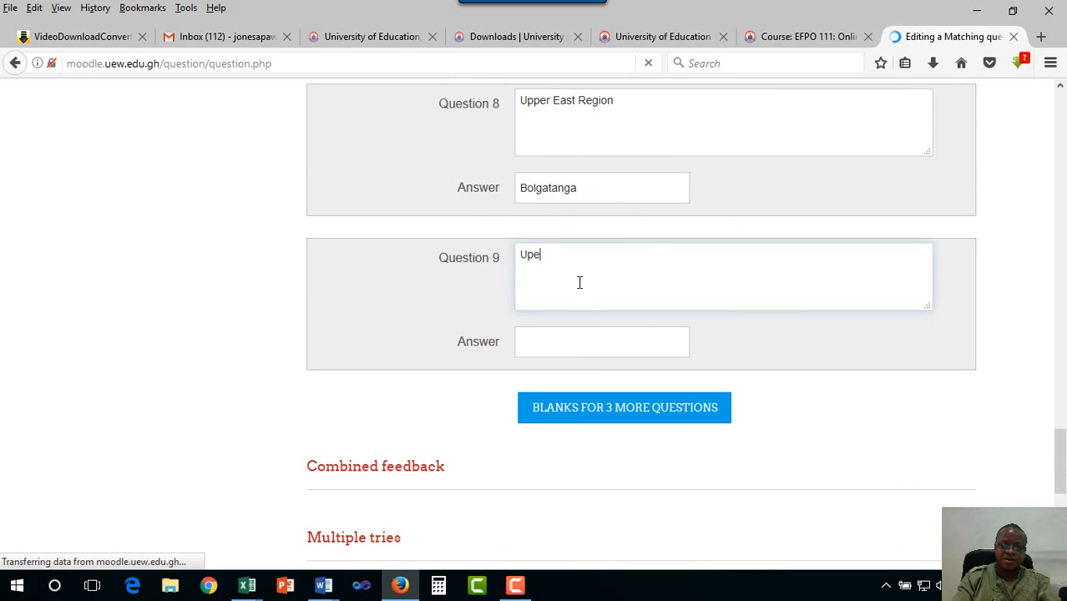
pyautogui.write('W')
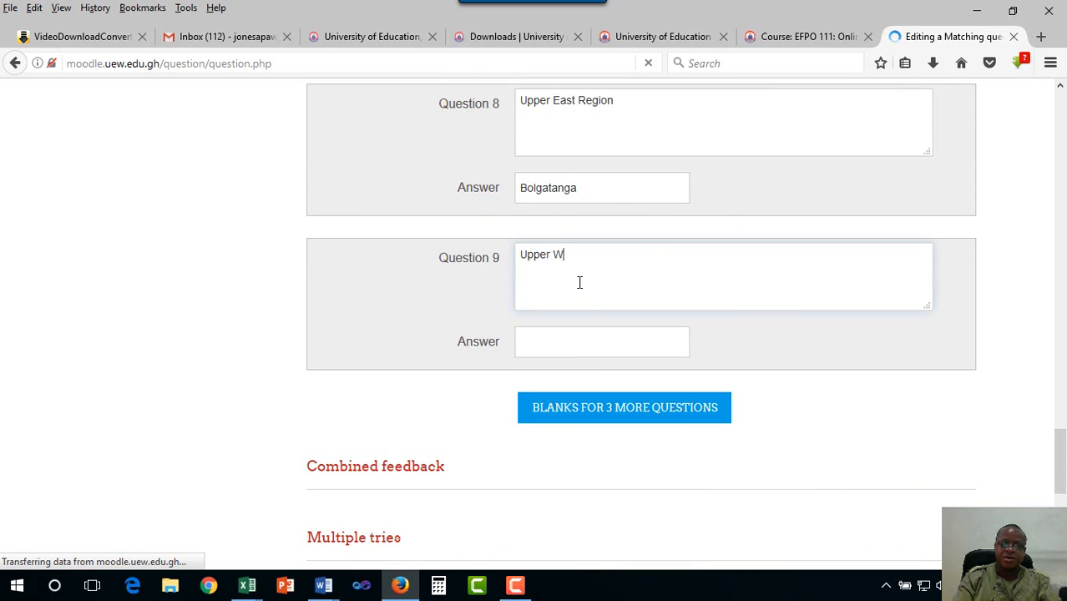
pyautogui.write('est Region')
pyautogui.click(594, 349)
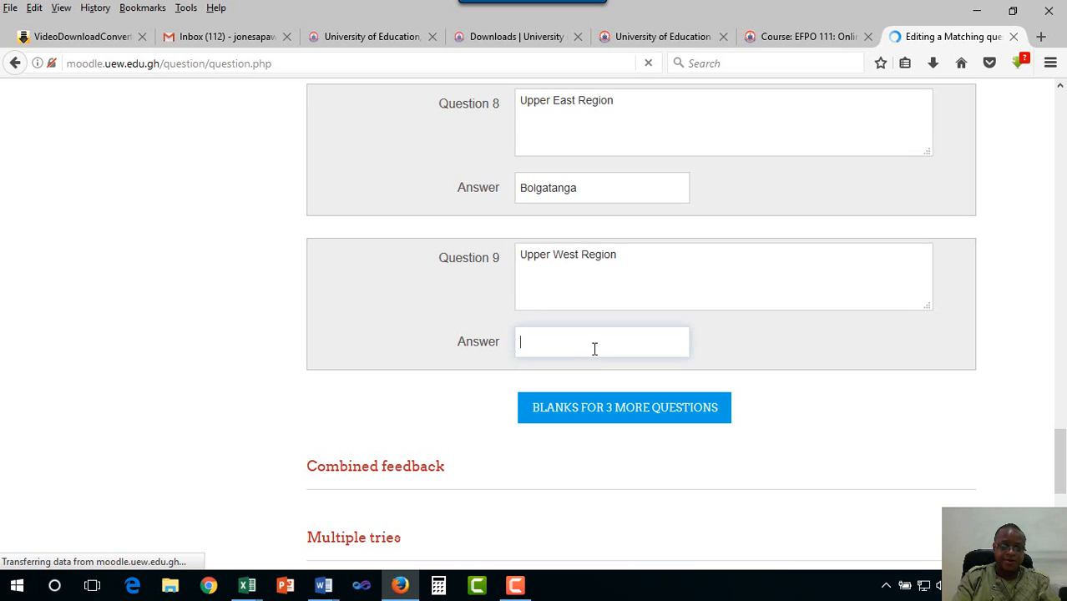
pyautogui.write('Wa')
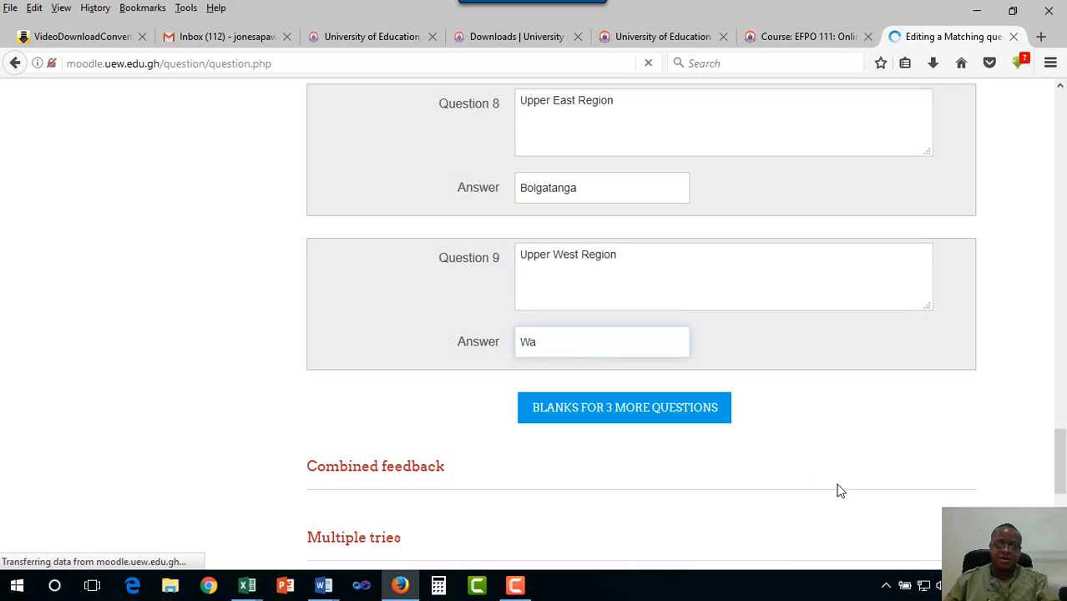
pyautogui.click(673, 409)
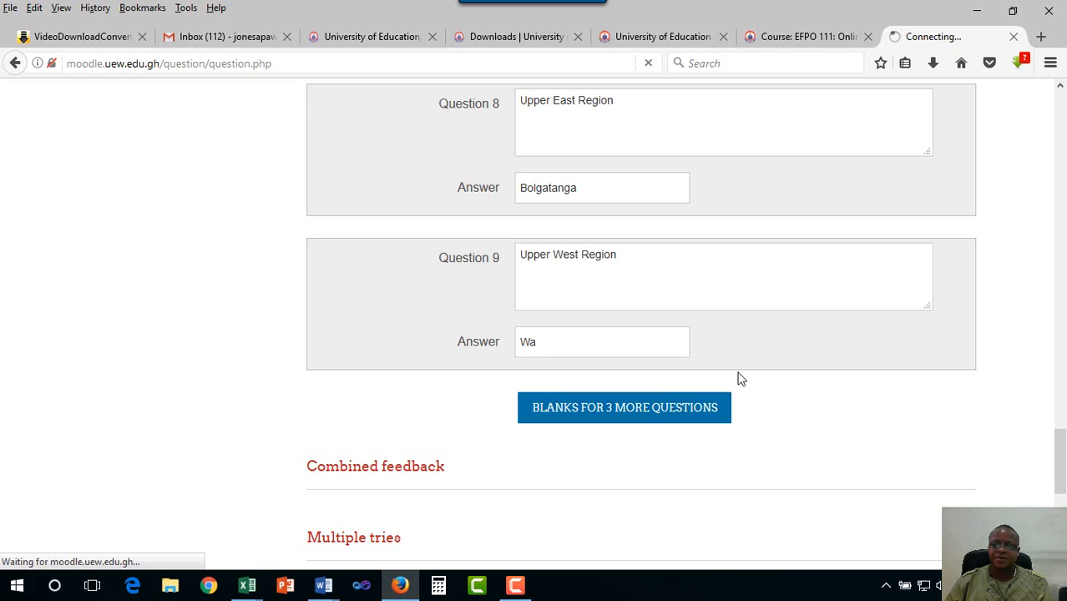
# Scroll the reloaded L4_Q1 form down to the new empty Questions 10–12
pyautogui.scroll(-7, 738, 378)
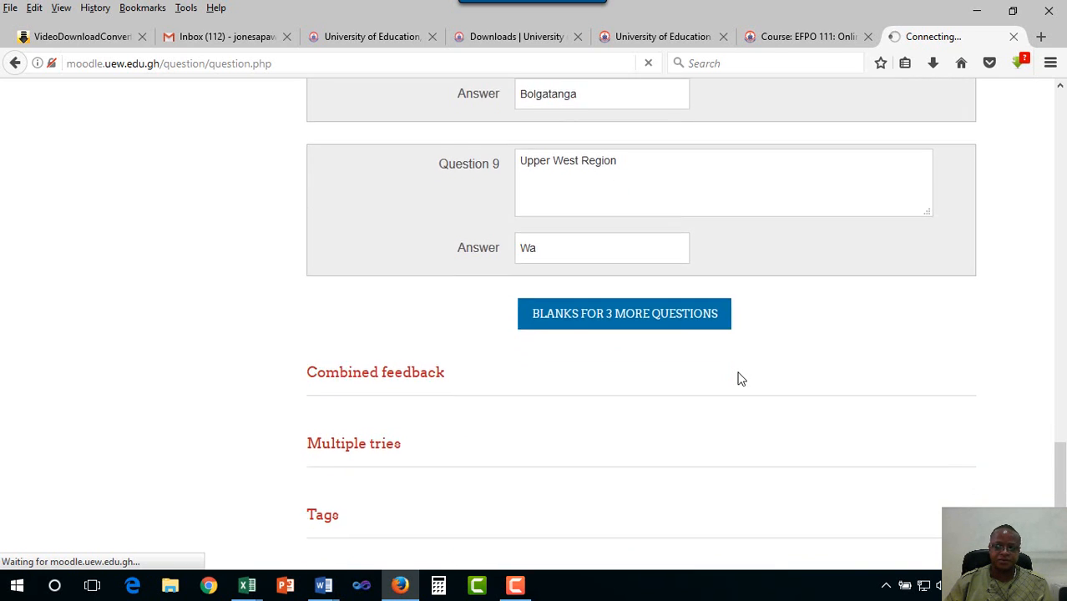
pyautogui.scroll(8, 738, 378)
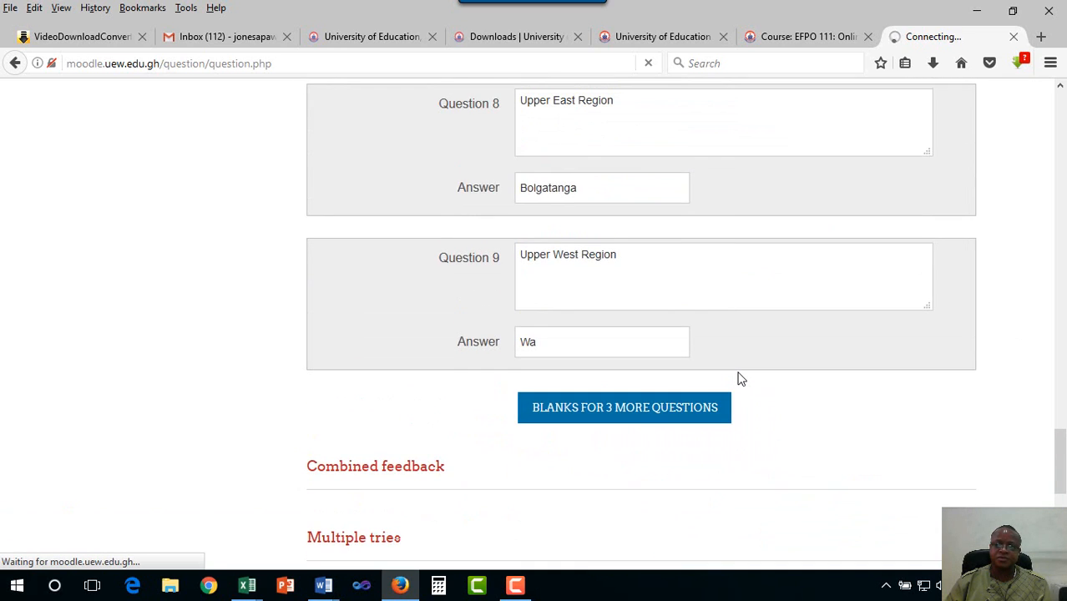
pyautogui.scroll(2, 739, 373)
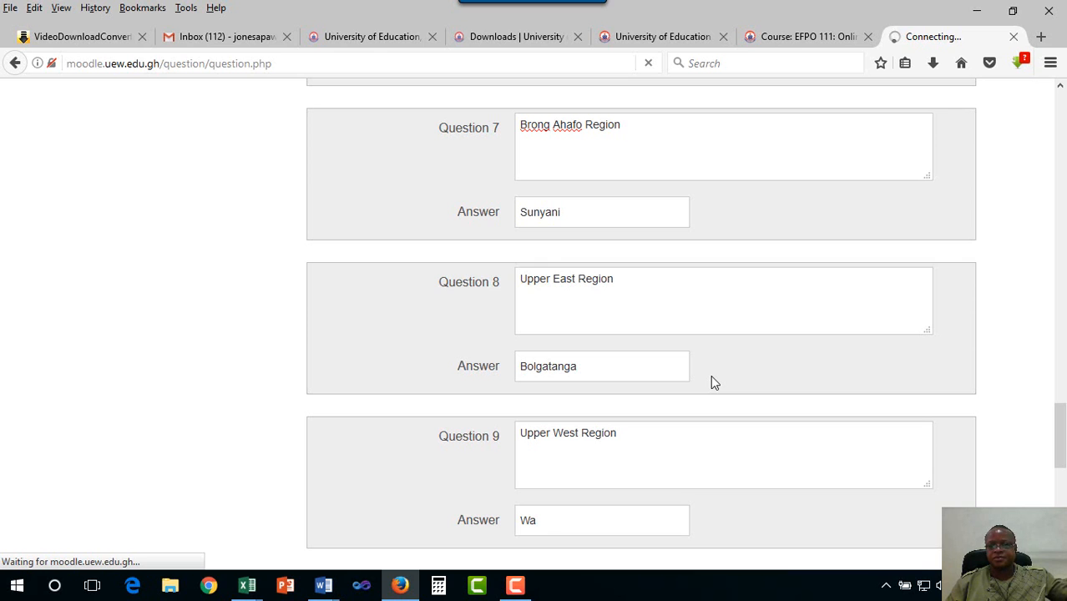
pyautogui.scroll(-3, 714, 383)
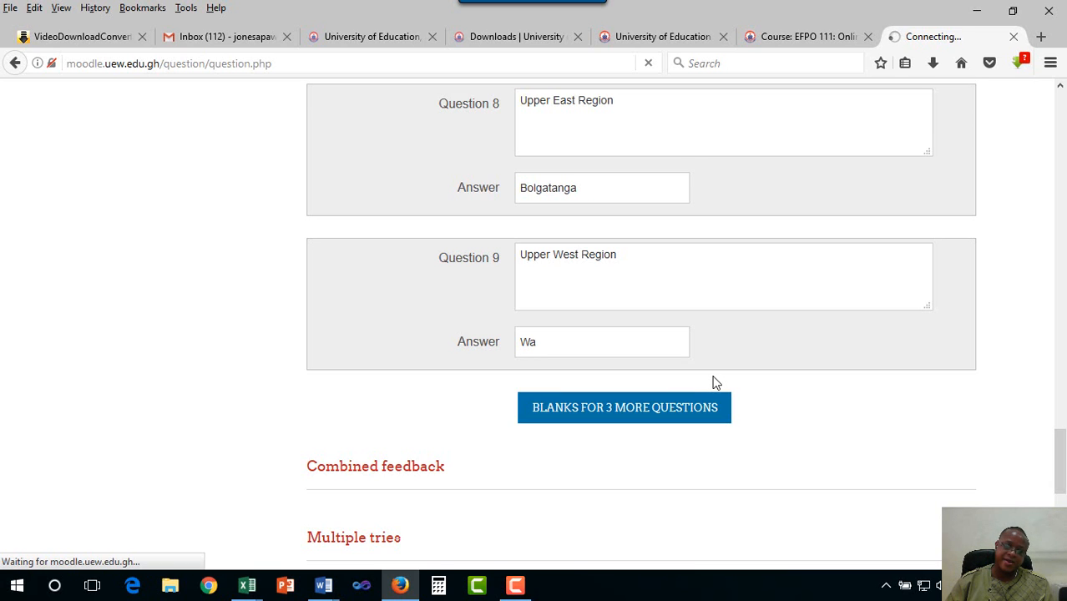
pyautogui.scroll(-6, 714, 383)
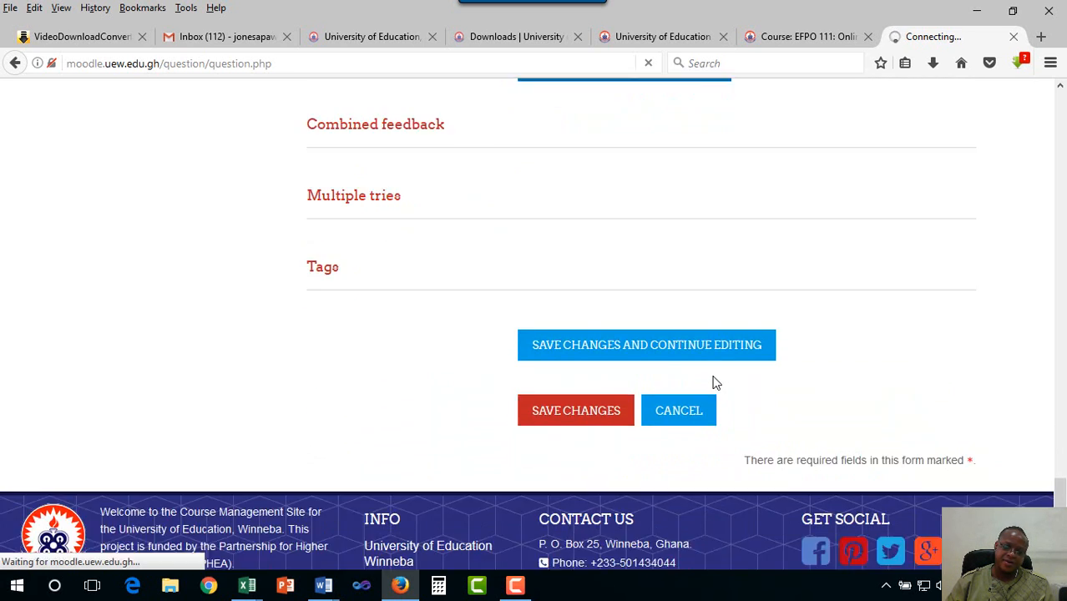
pyautogui.scroll(10, 714, 382)
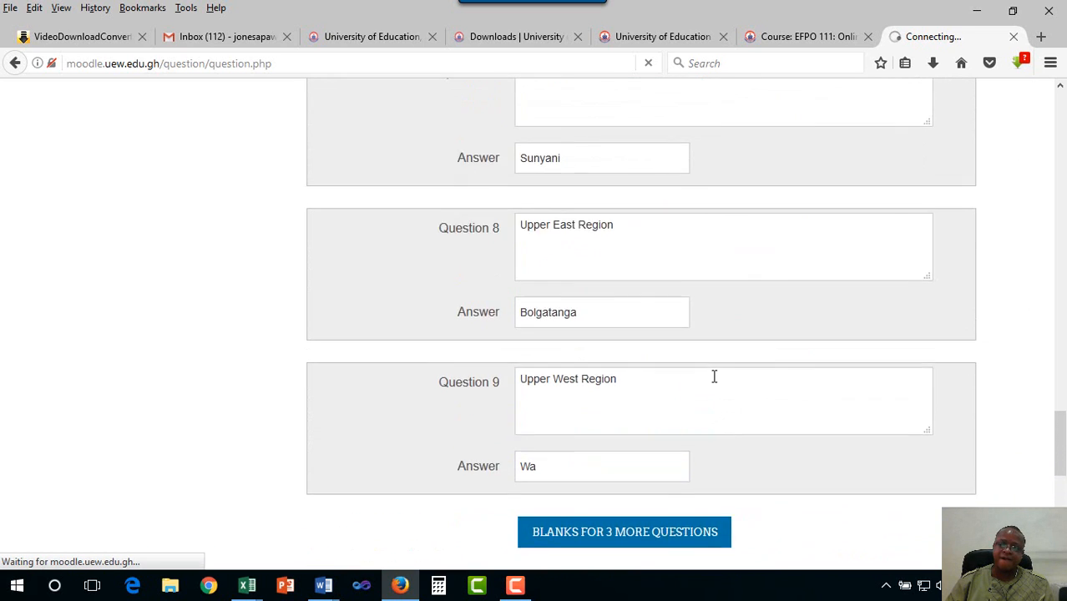
pyautogui.scroll(10, 713, 376)
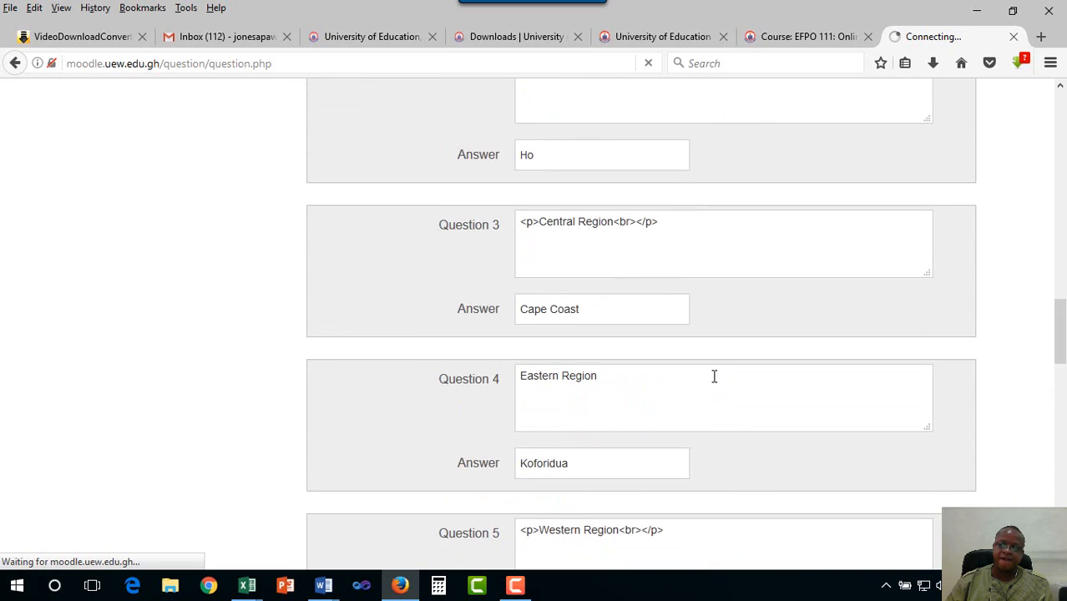
pyautogui.scroll(12, 714, 382)
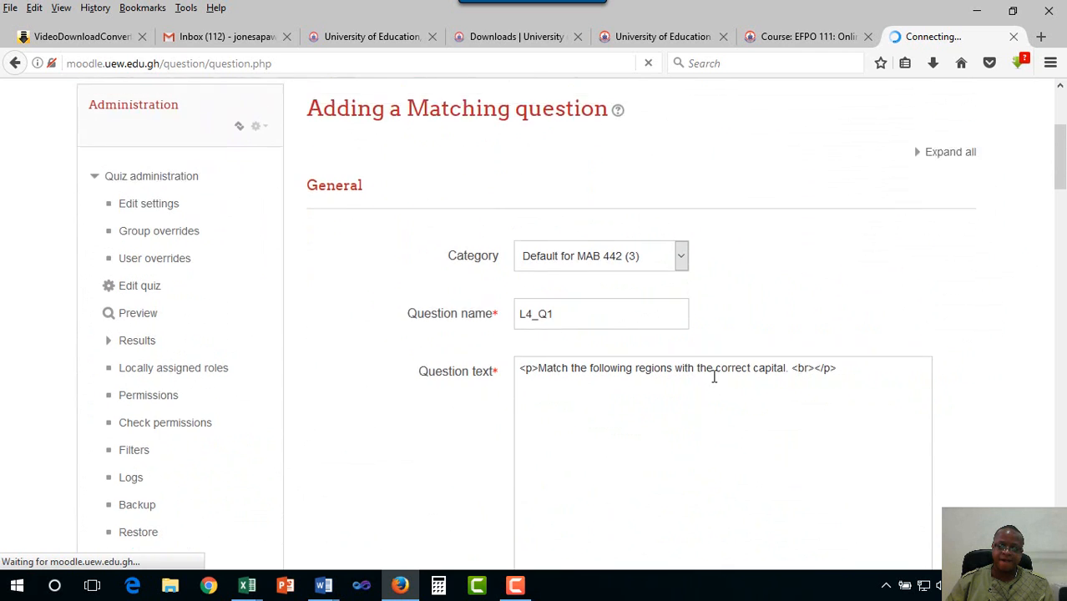
pyautogui.scroll(-5, 714, 377)
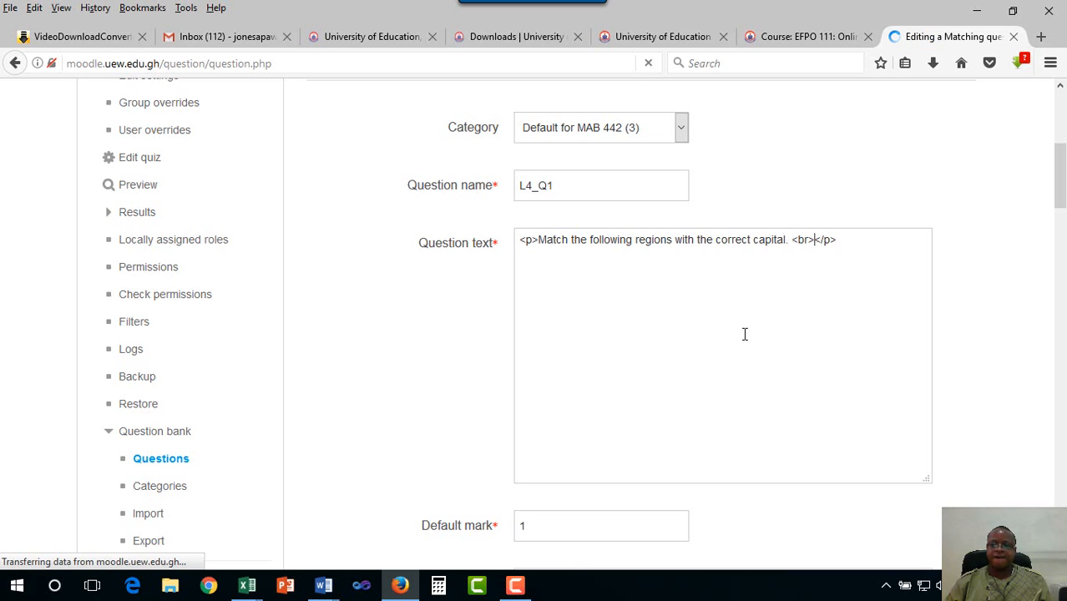
pyautogui.scroll(-5, 744, 334)
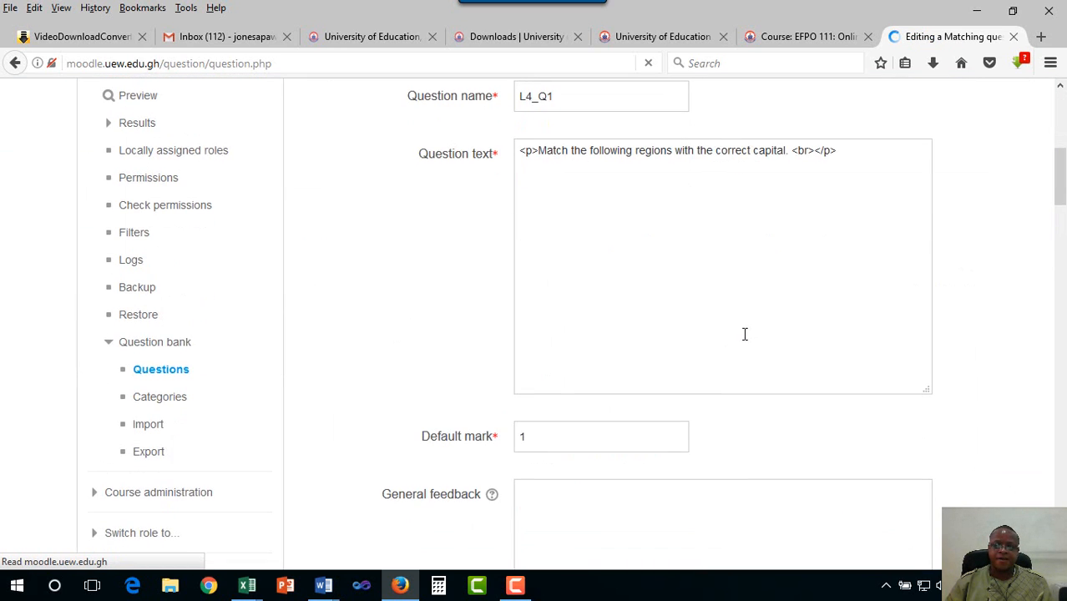
pyautogui.scroll(-12, 745, 334)
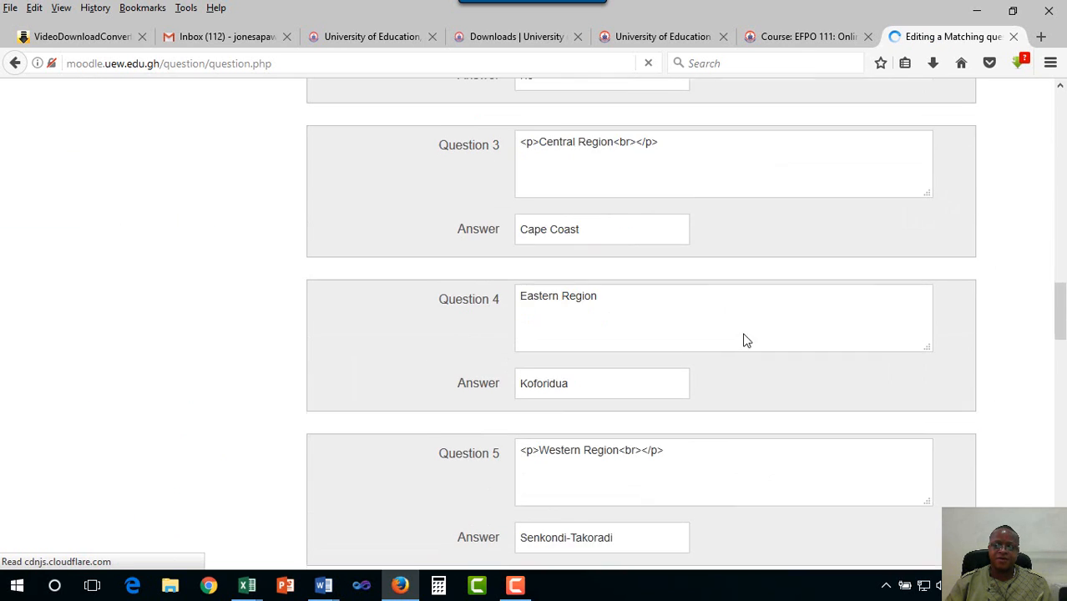
pyautogui.scroll(-2, 745, 337)
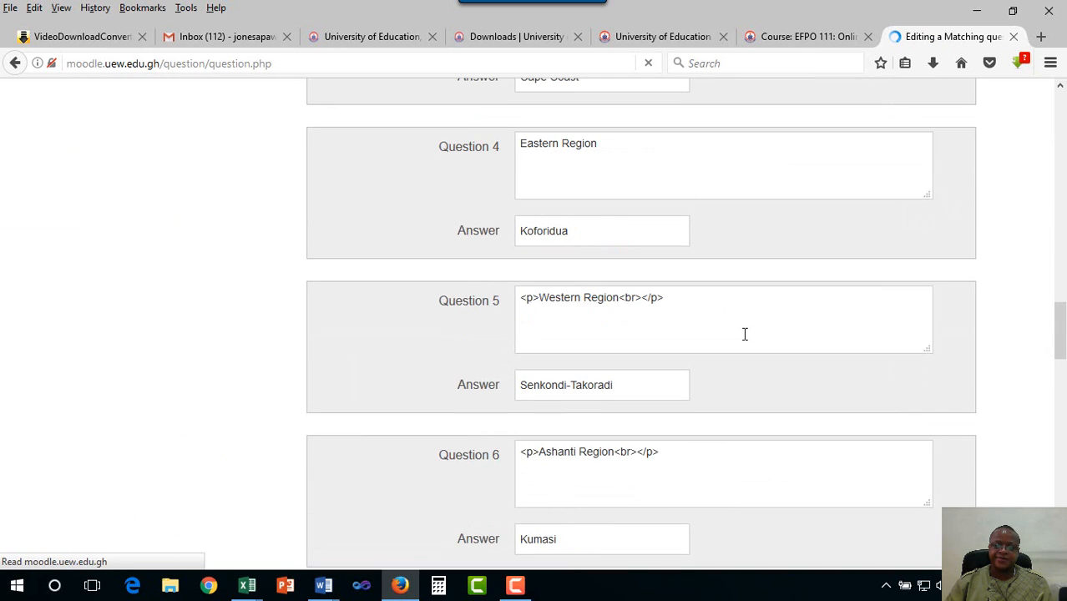
pyautogui.scroll(-4, 744, 334)
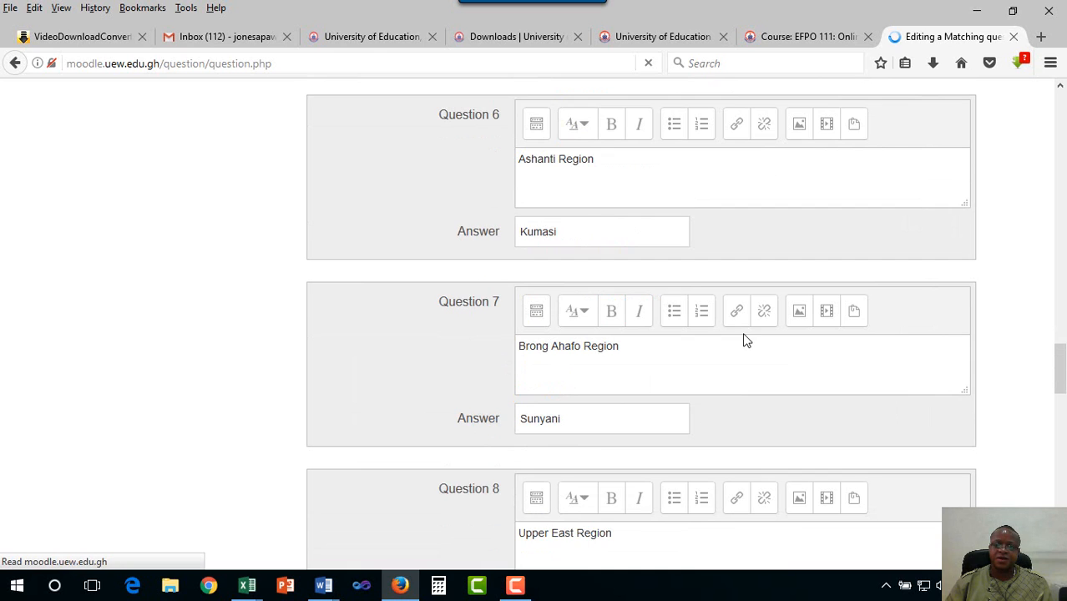
pyautogui.scroll(-2, 744, 334)
pyautogui.scroll(-10, 745, 341)
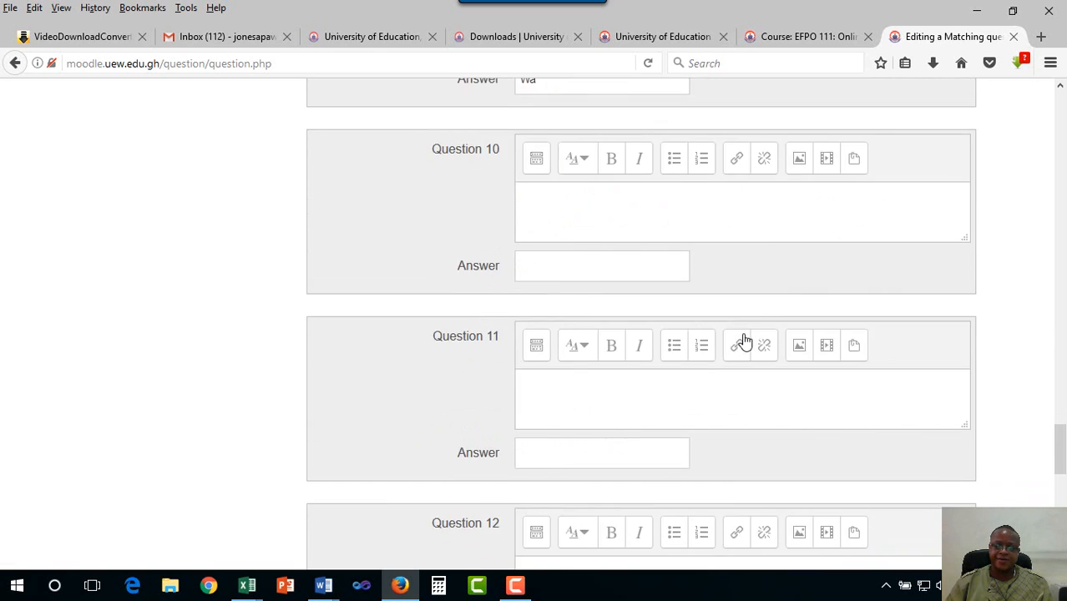
pyautogui.scroll(2, 744, 341)
# Enter 'Northern Region' as the tenth region with Tamale as Question 10's answer
pyautogui.scroll(1, 746, 341)
pyautogui.click(653, 303)
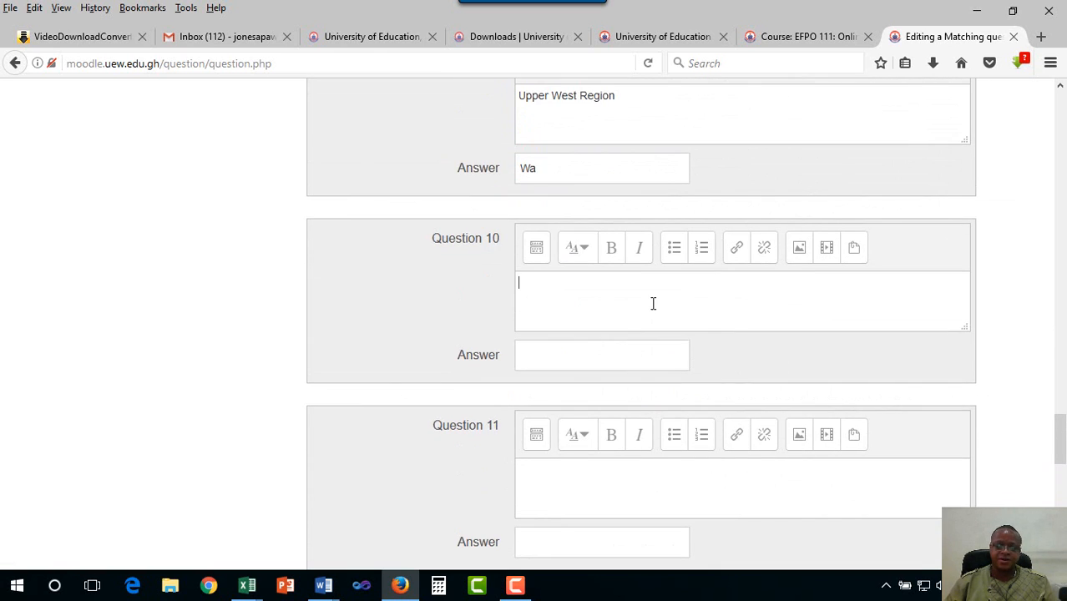
pyautogui.write('N')
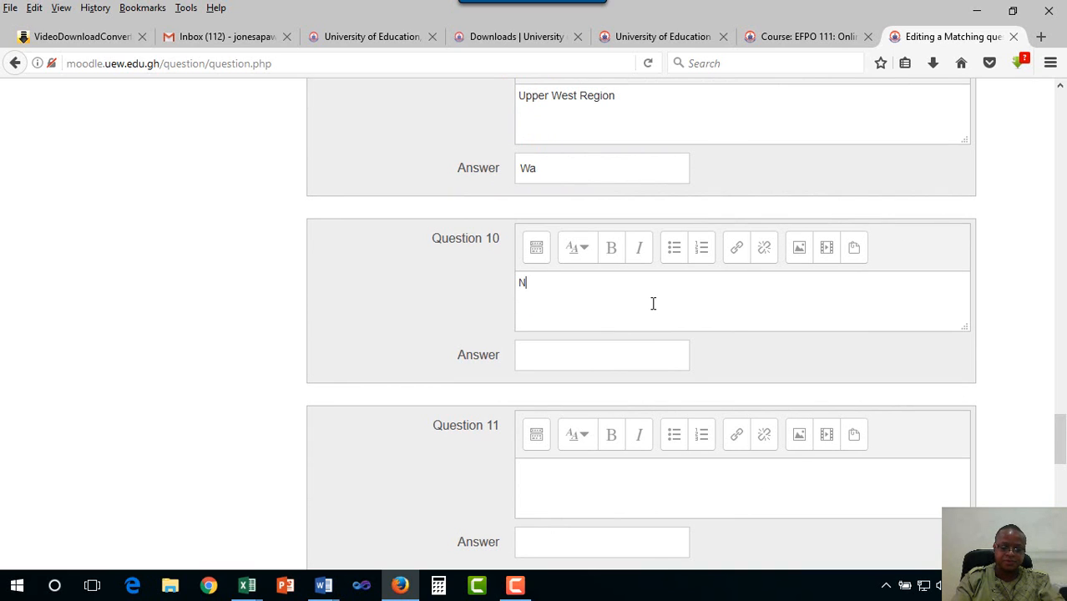
pyautogui.write('ortheern')
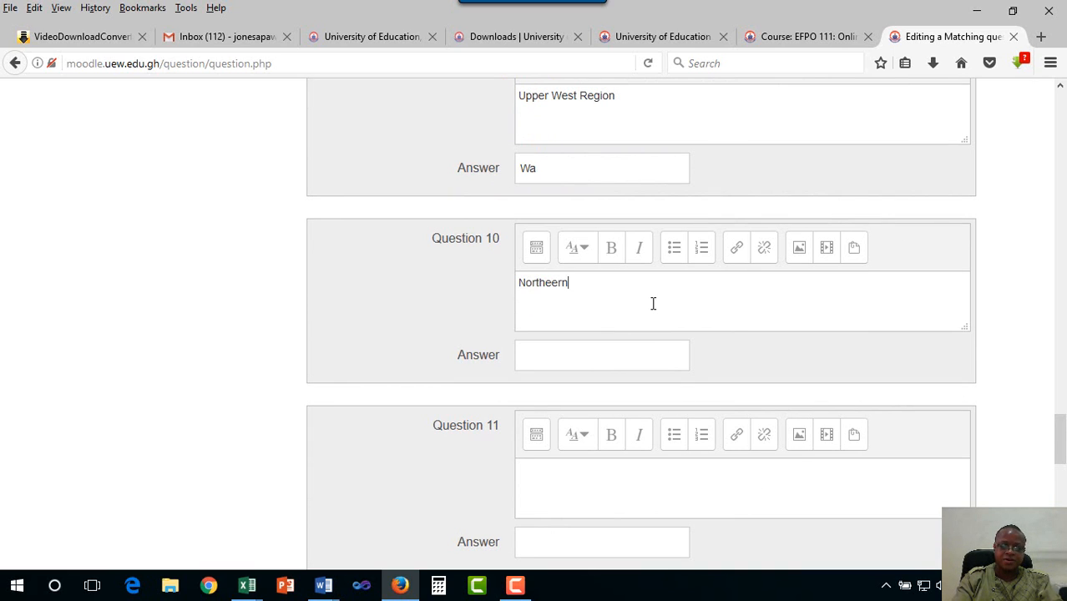
pyautogui.press('BackSpace')
pyautogui.press('BackSpace')
pyautogui.press('BackSpace')
pyautogui.write('rn Region')
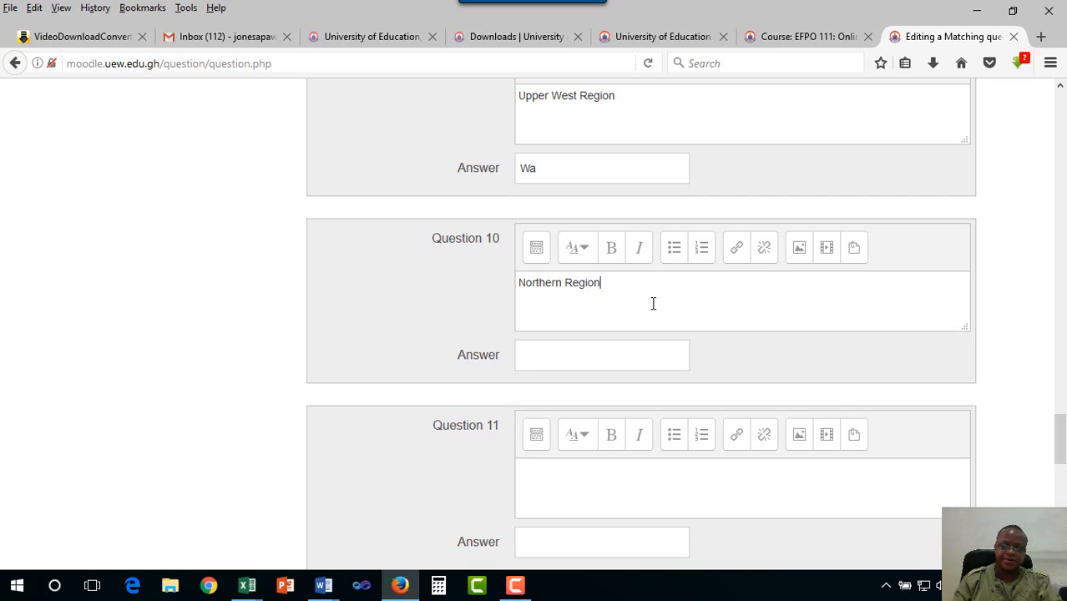
pyautogui.click(659, 356)
pyautogui.write('Ta,a')
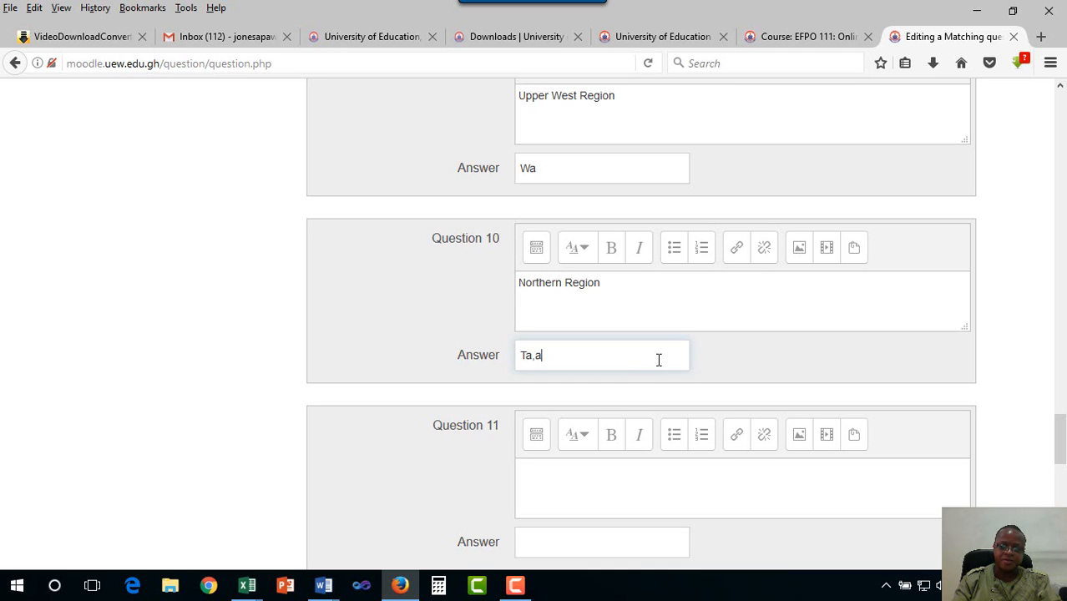
pyautogui.press('BackSpace')
pyautogui.press('BackSpace')
pyautogui.write('male')
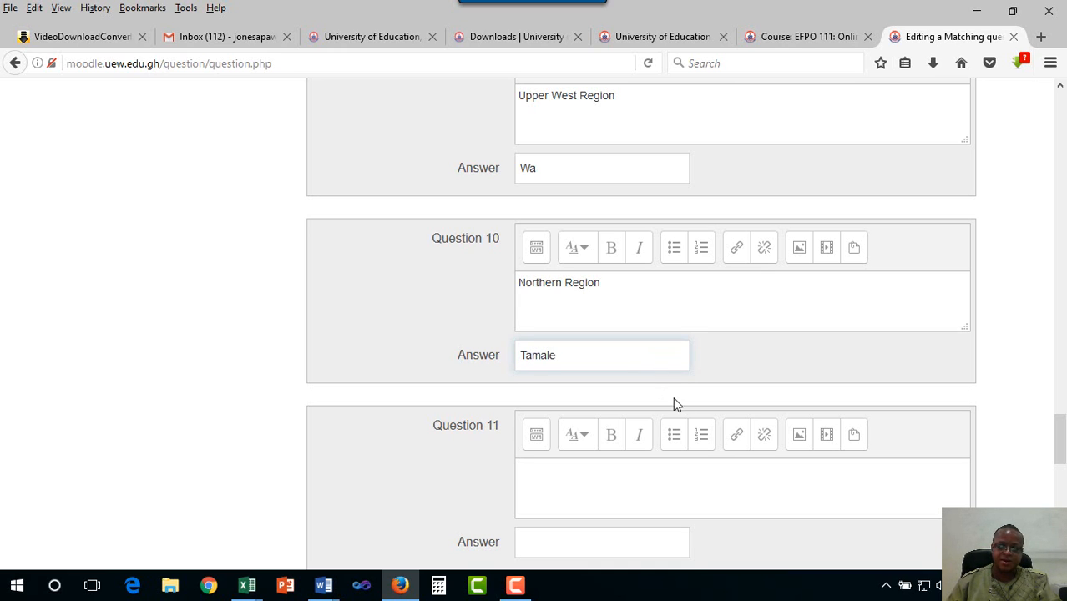
# Fill in Sekondi as Question 11's answer and Takoradi as Question 12's answer
pyautogui.scroll(-2, 694, 418)
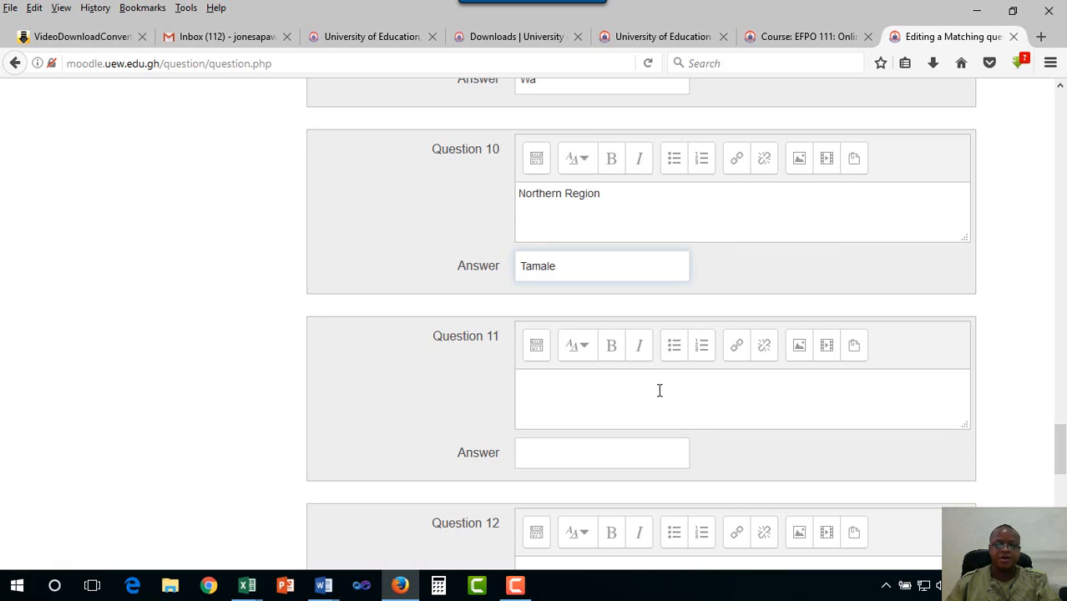
pyautogui.scroll(-2, 660, 390)
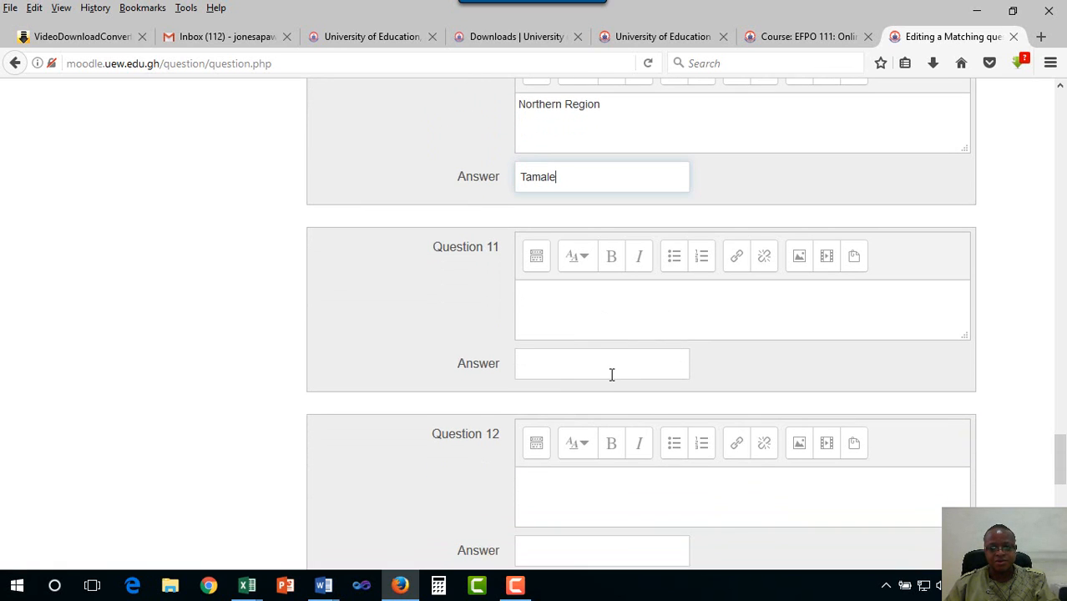
pyautogui.click(612, 374)
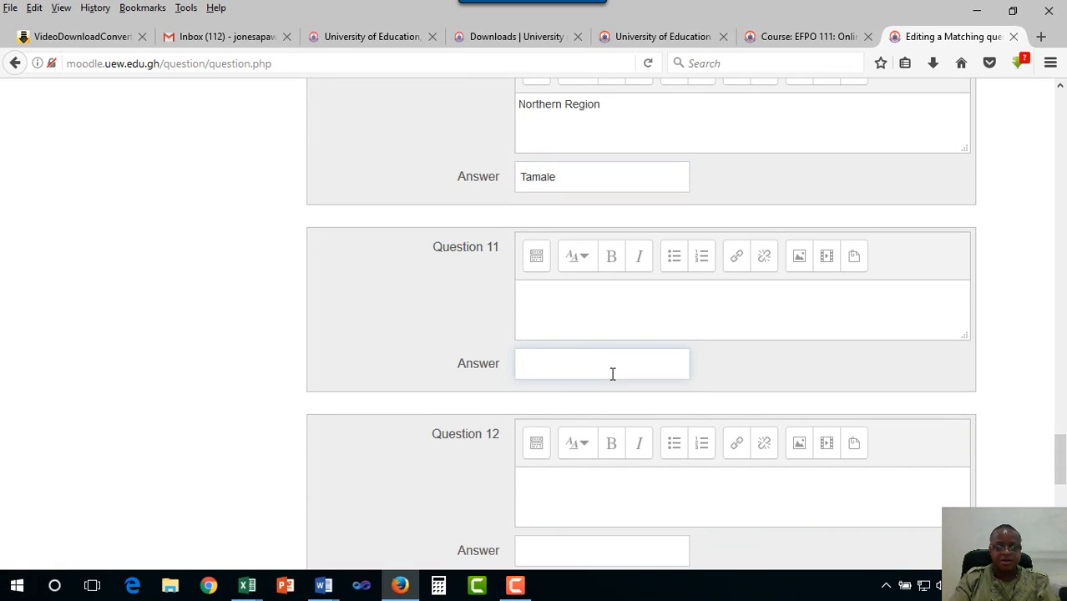
pyautogui.write('Sen')
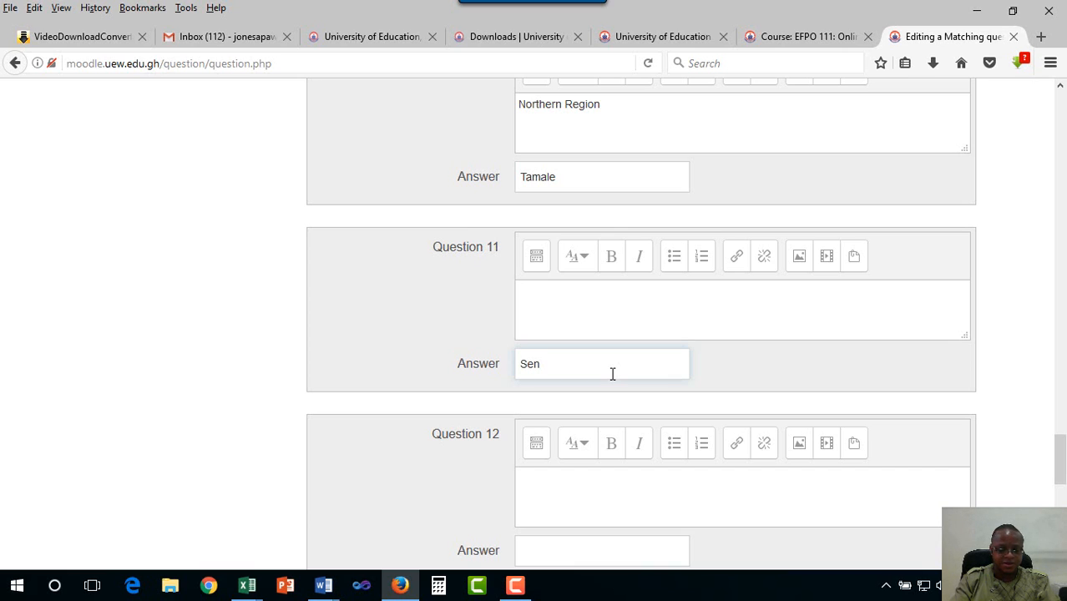
pyautogui.press('BackSpace')
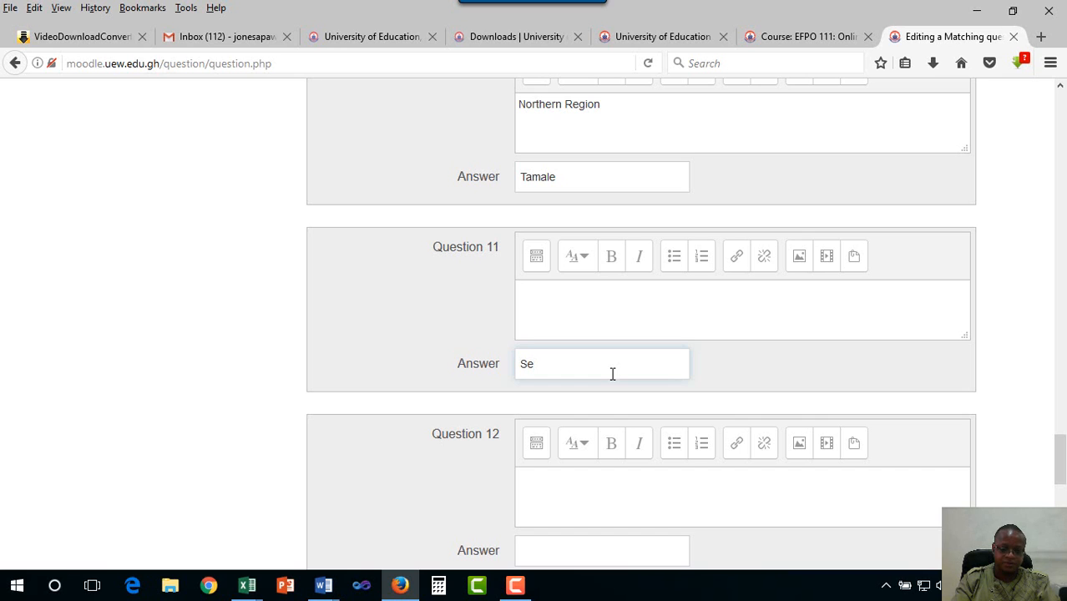
pyautogui.write('kondi')
pyautogui.scroll(-2, 634, 370)
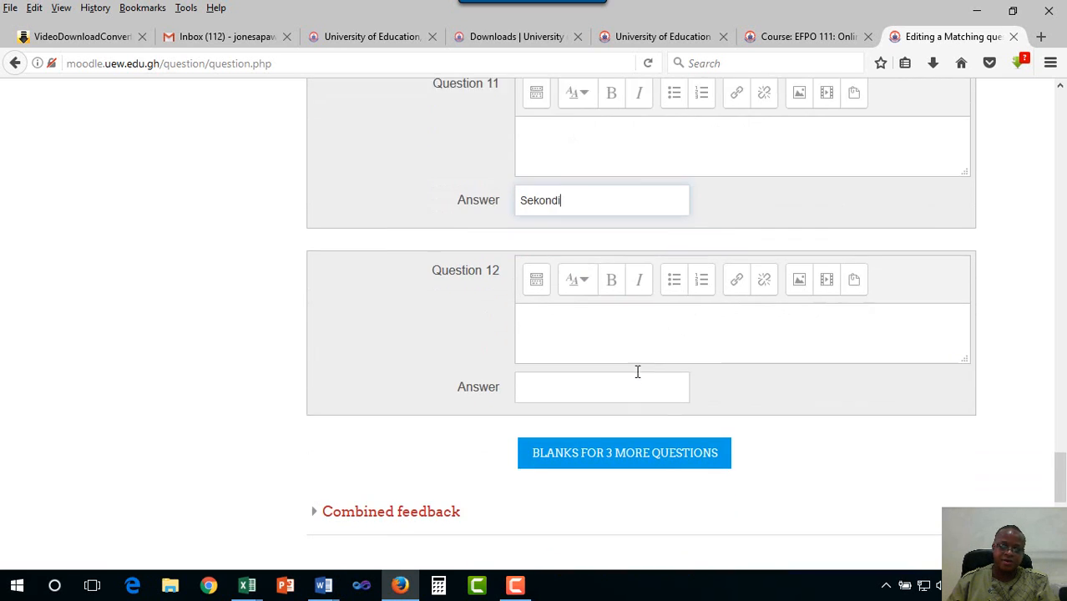
pyautogui.click(596, 379)
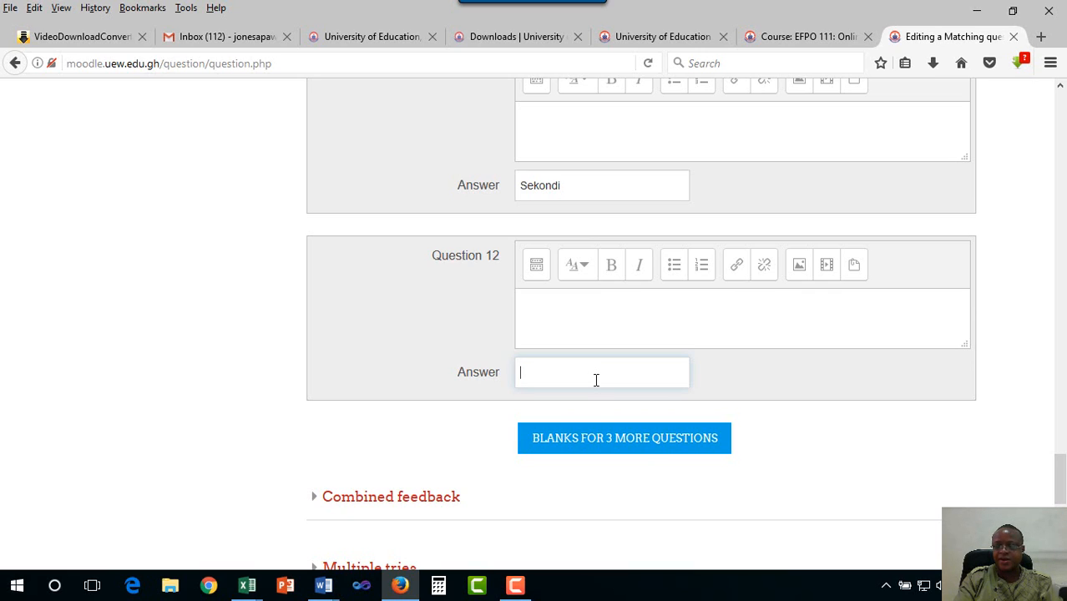
pyautogui.write('Tako')
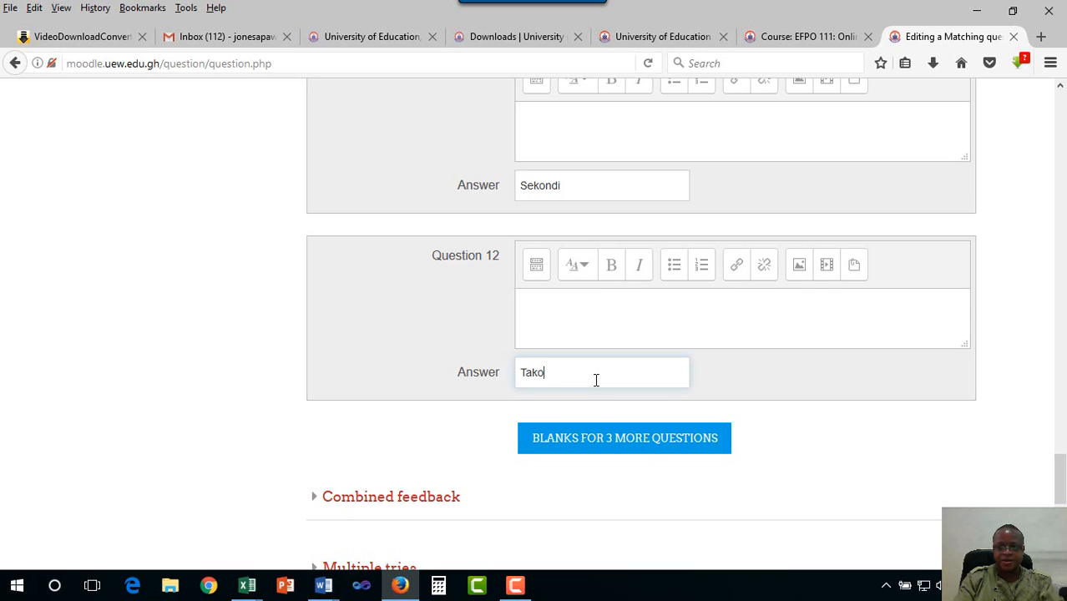
pyautogui.write('radi')
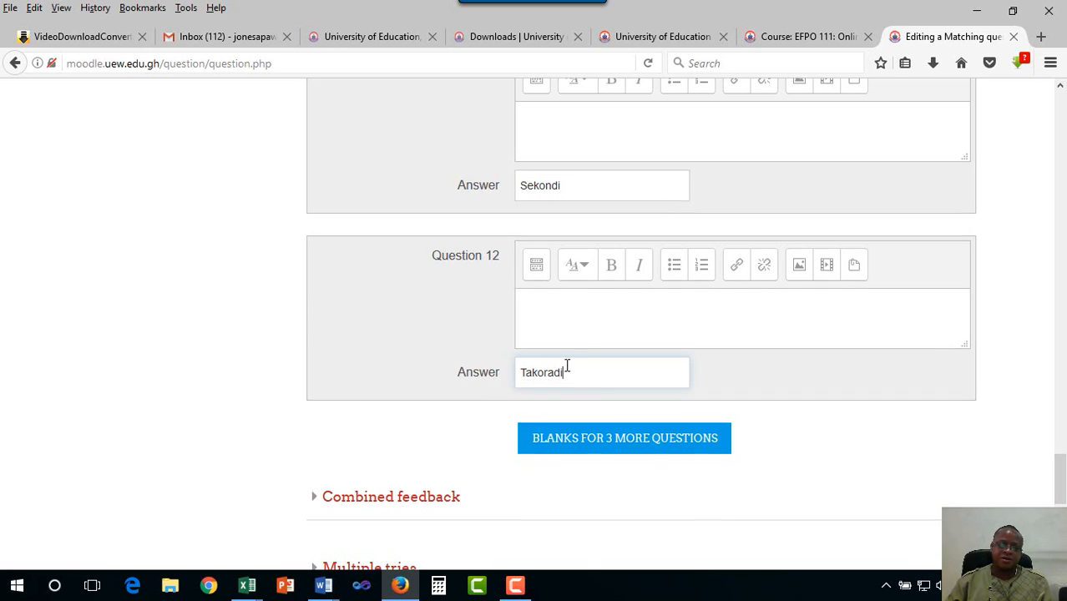
pyautogui.scroll(-3, 565, 367)
# Expand the Multiple tries section and save the L4_Q1 matching question
pyautogui.click(313, 303)
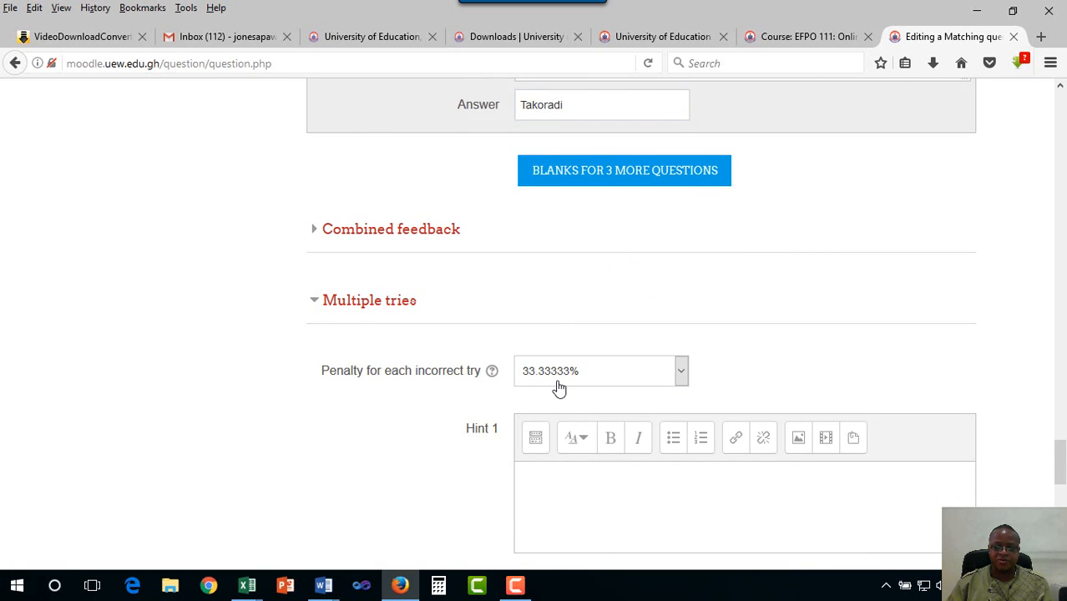
pyautogui.scroll(-5, 559, 388)
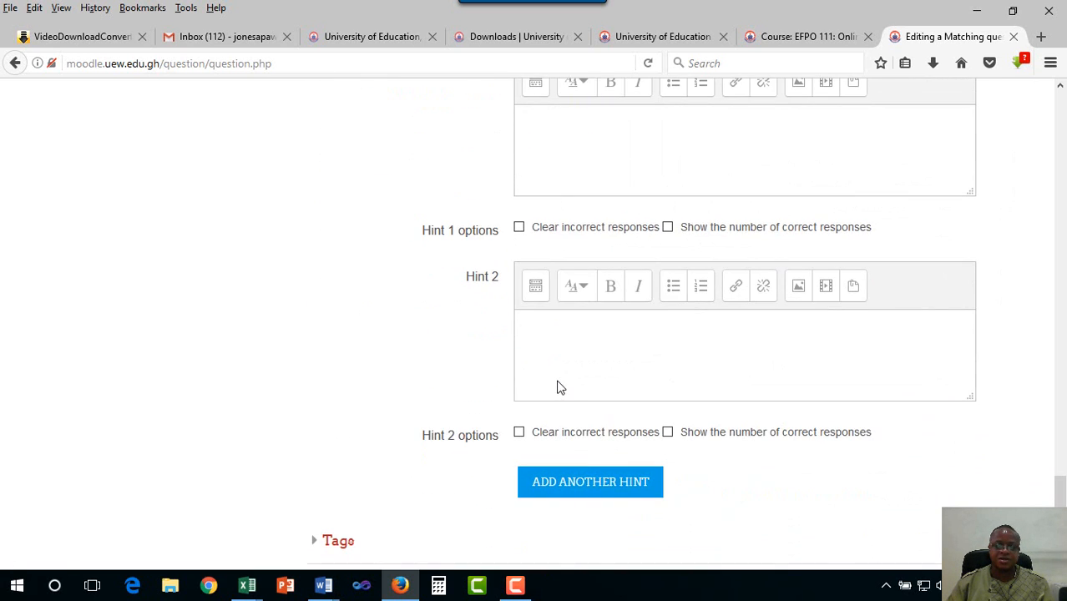
pyautogui.scroll(5, 559, 386)
pyautogui.scroll(-10, 496, 364)
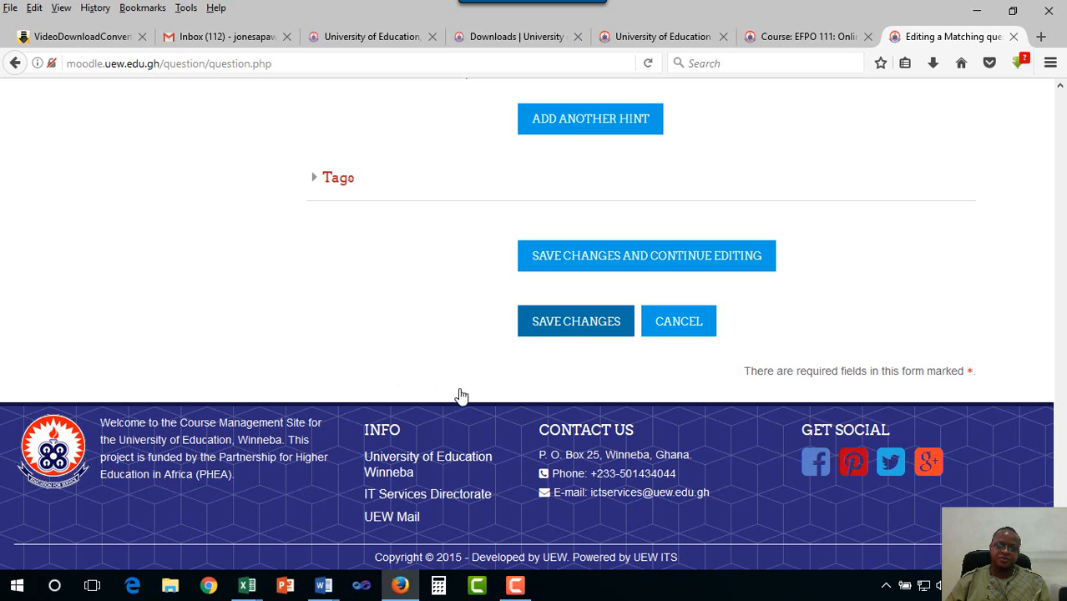
pyautogui.press('Return')
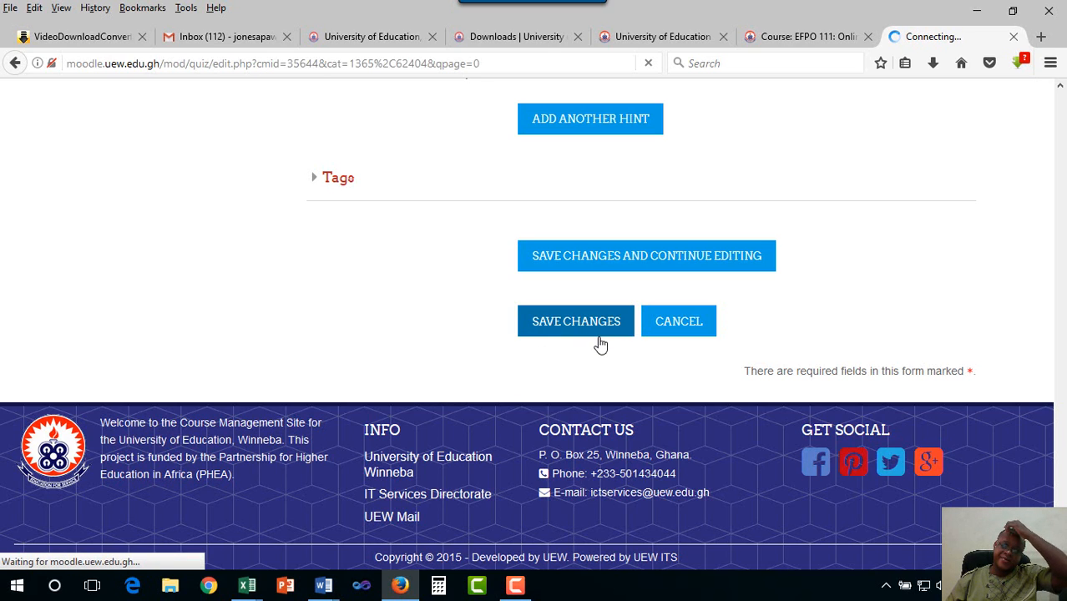
pyautogui.click(621, 317)
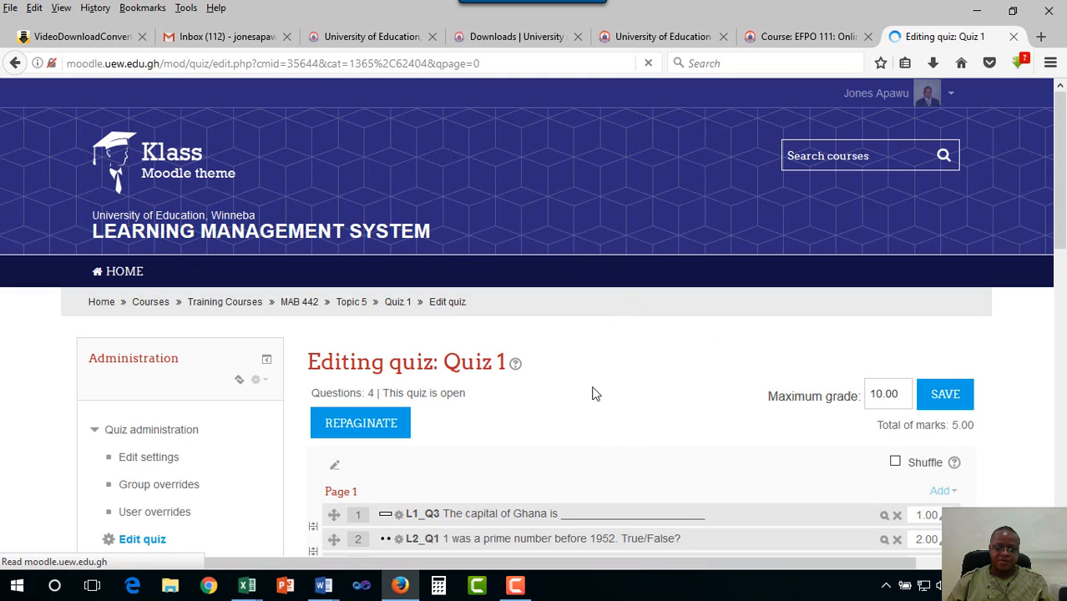
# Drag L4_Q1 above the Page 2 break so all four questions sit on page 1
pyautogui.scroll(-5, 592, 393)
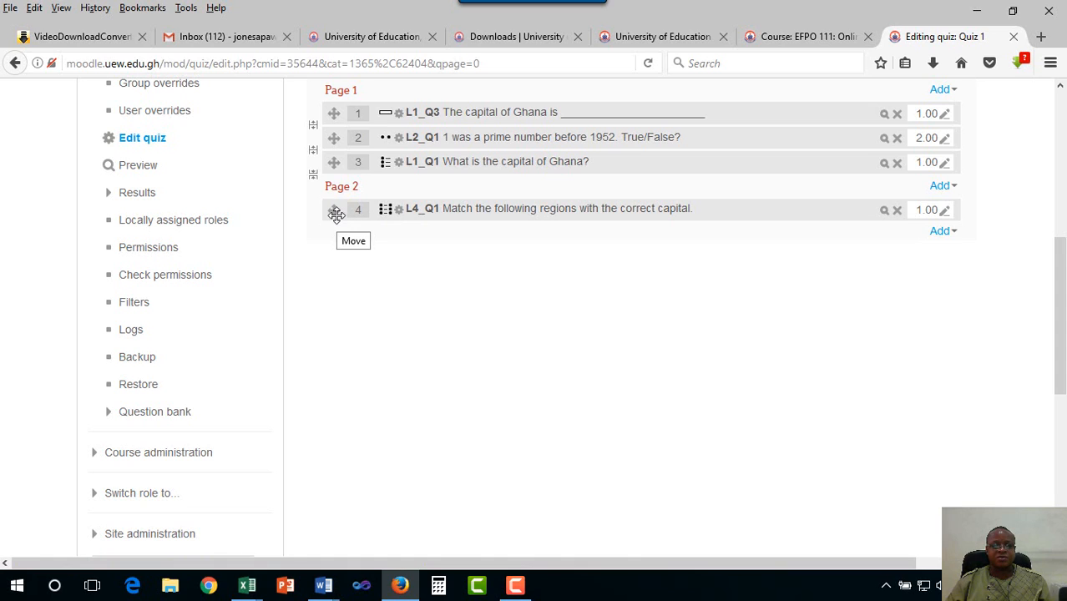
pyautogui.moveTo(336, 214); pyautogui.dragTo(337, 180)
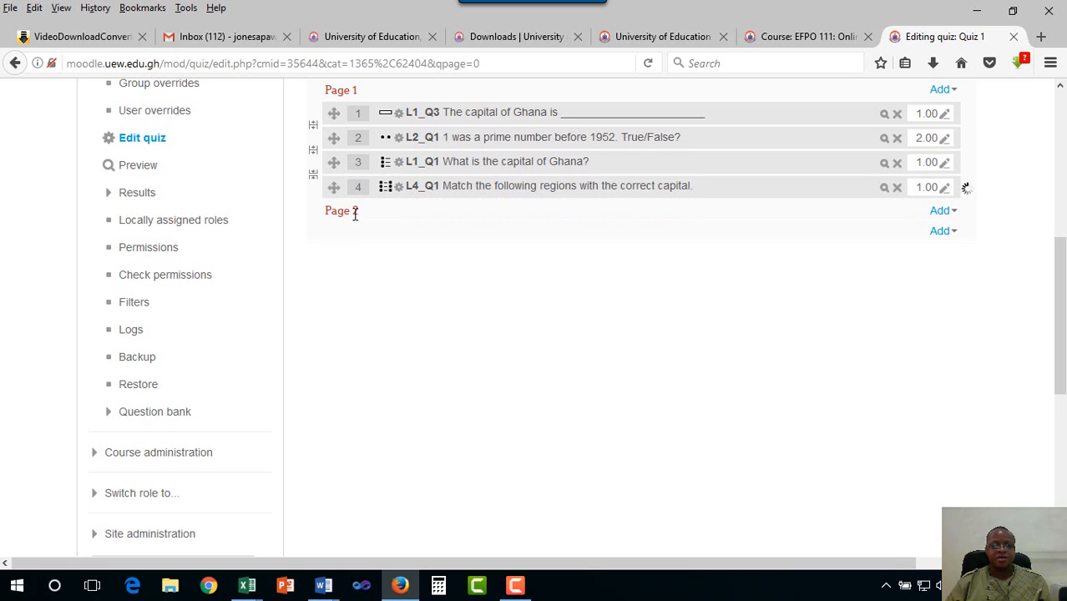
pyautogui.scroll(2, 493, 310)
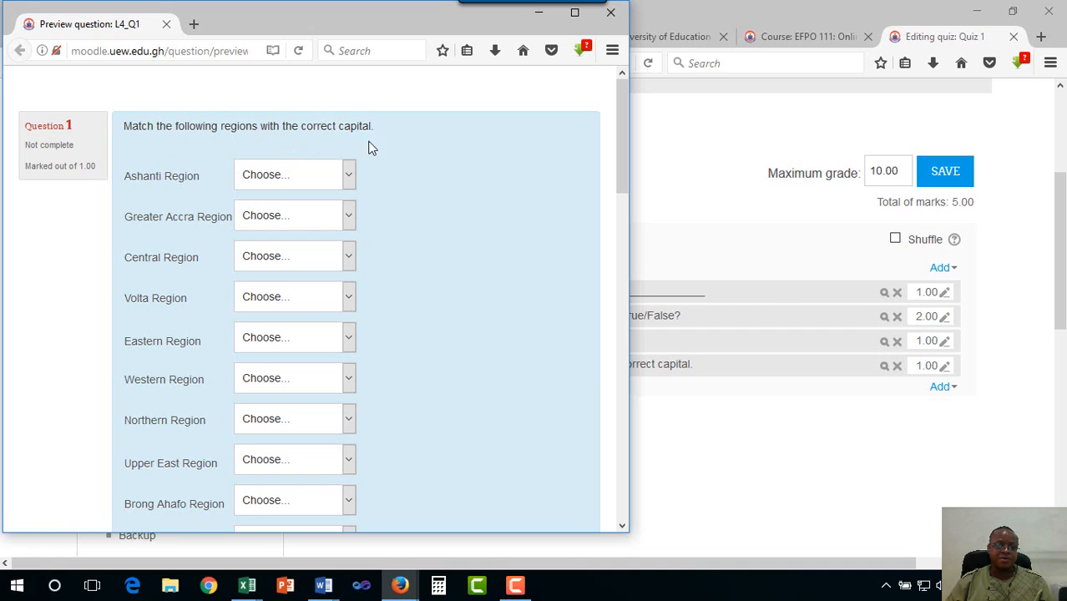
# In the preview, match Ashanti to Wa, Greater Accra to Accra, and Central to Cape Coast
pyautogui.click(350, 179)
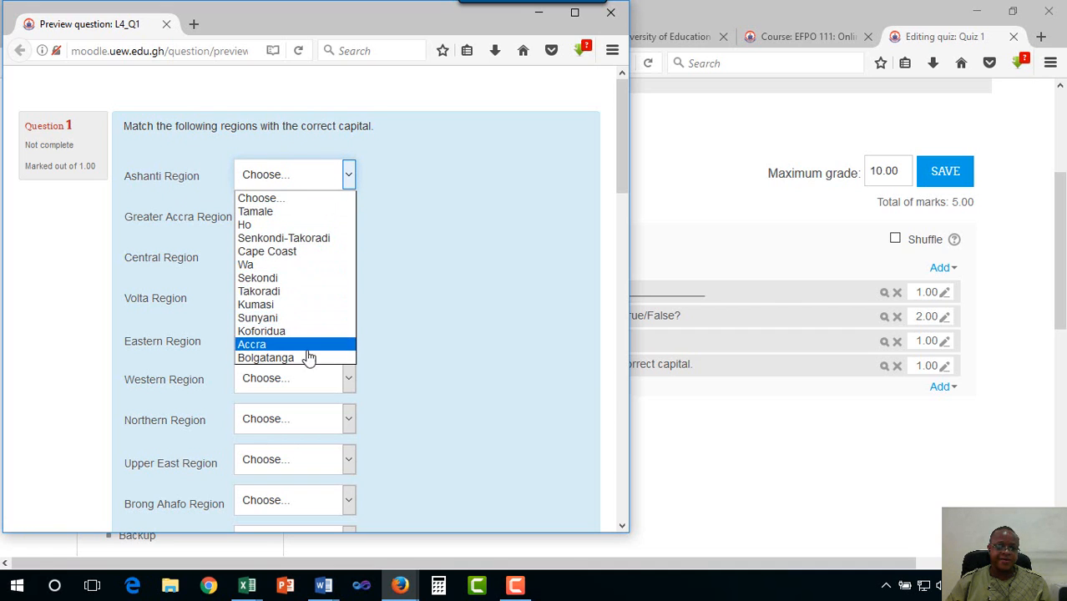
pyautogui.click(284, 267)
pyautogui.click(346, 220)
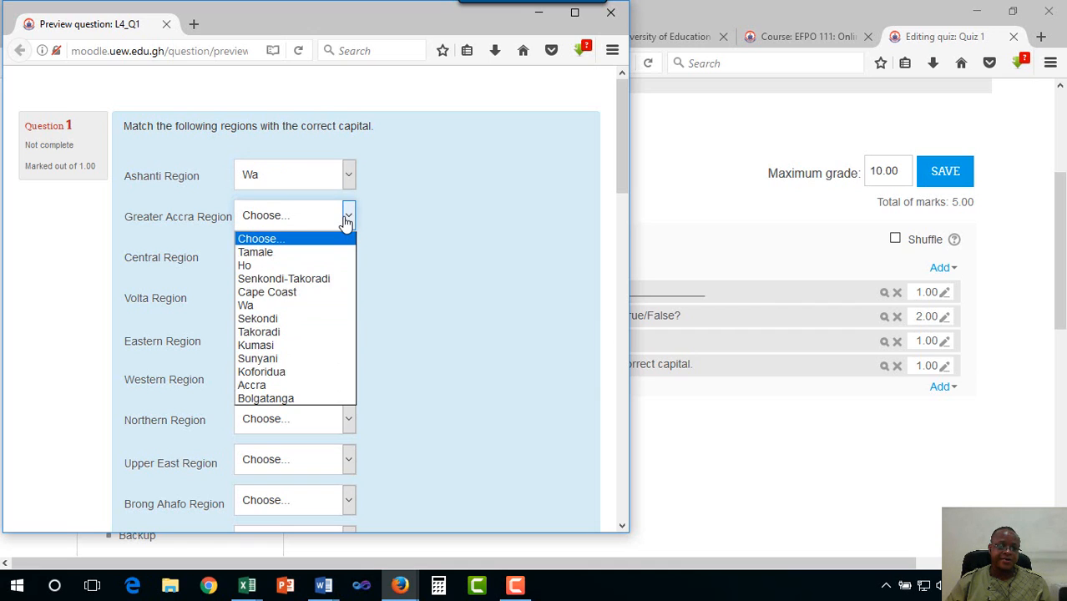
pyautogui.click(293, 386)
pyautogui.click(348, 260)
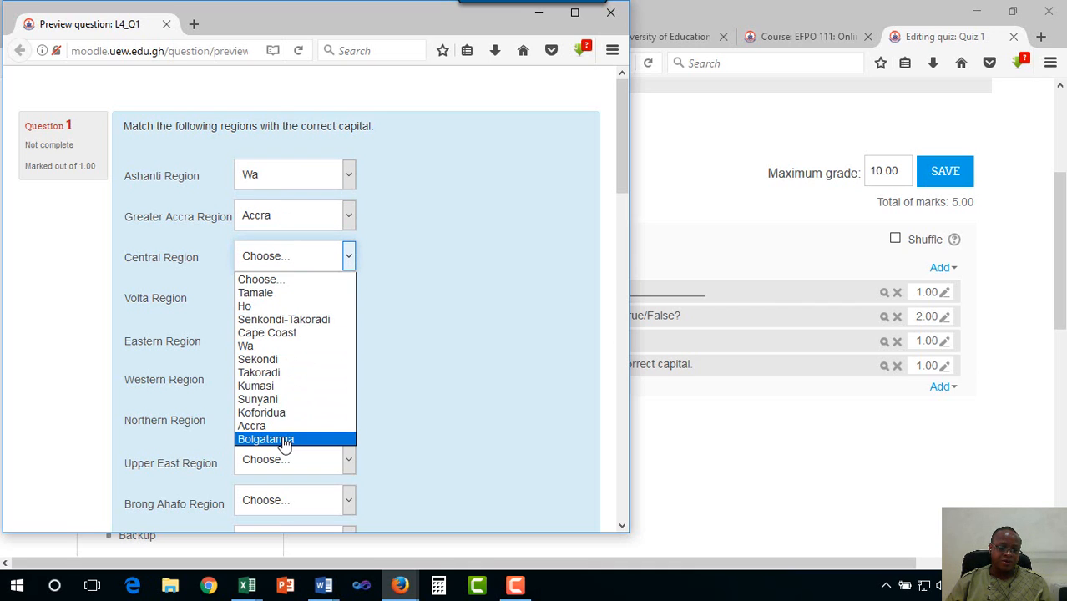
pyautogui.click(293, 334)
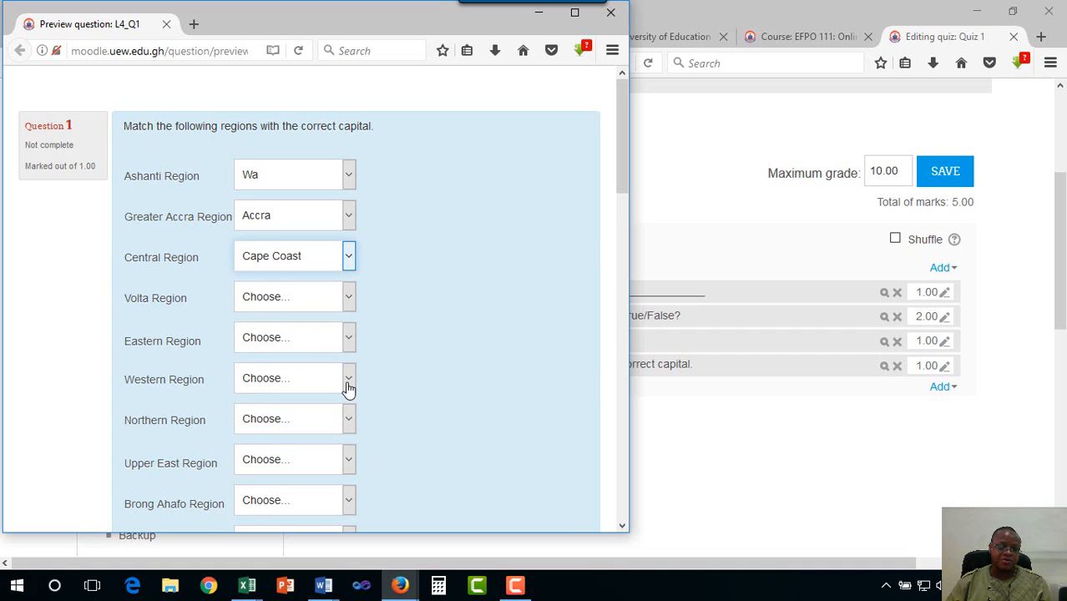
# Match Volta to Ho, Eastern to Tamale, Western to Sekondi, and Northern to Koforidua
pyautogui.scroll(-2, 348, 388)
pyautogui.click(342, 210)
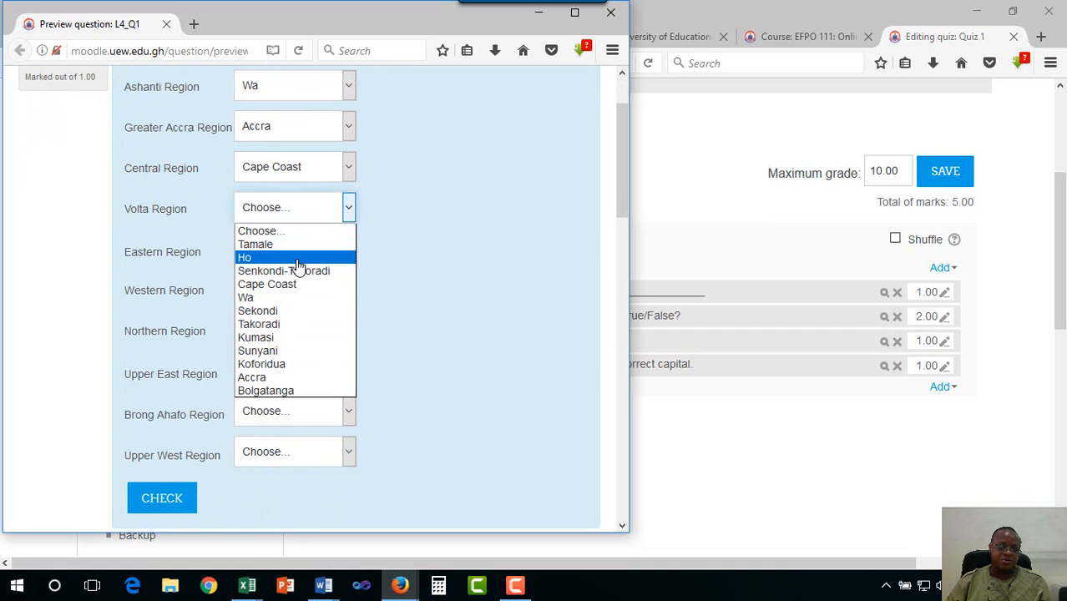
pyautogui.click(298, 265)
pyautogui.click(347, 250)
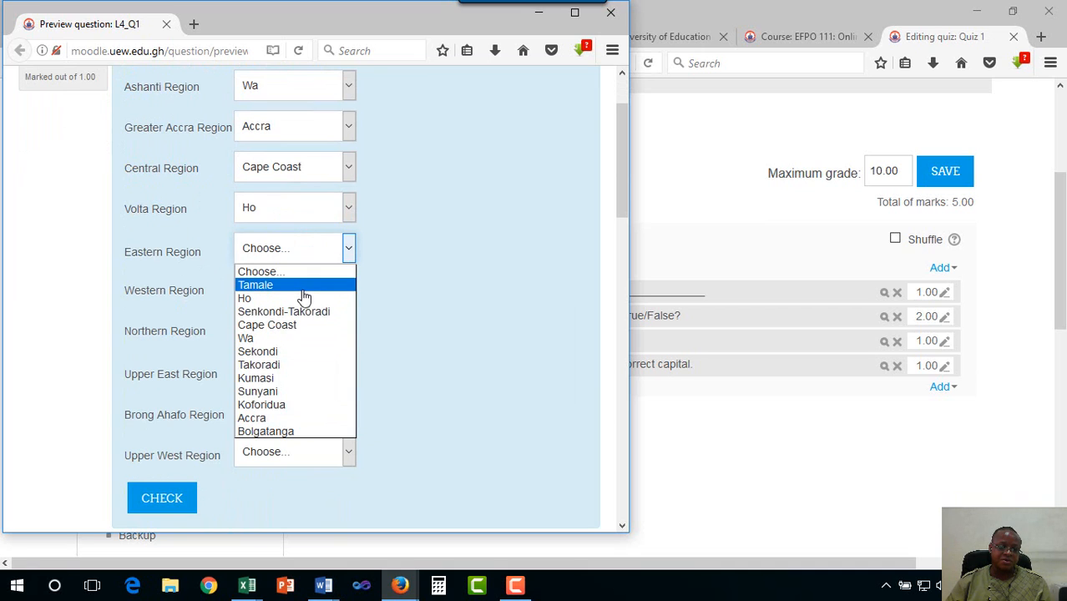
pyautogui.click(304, 290)
pyautogui.click(348, 290)
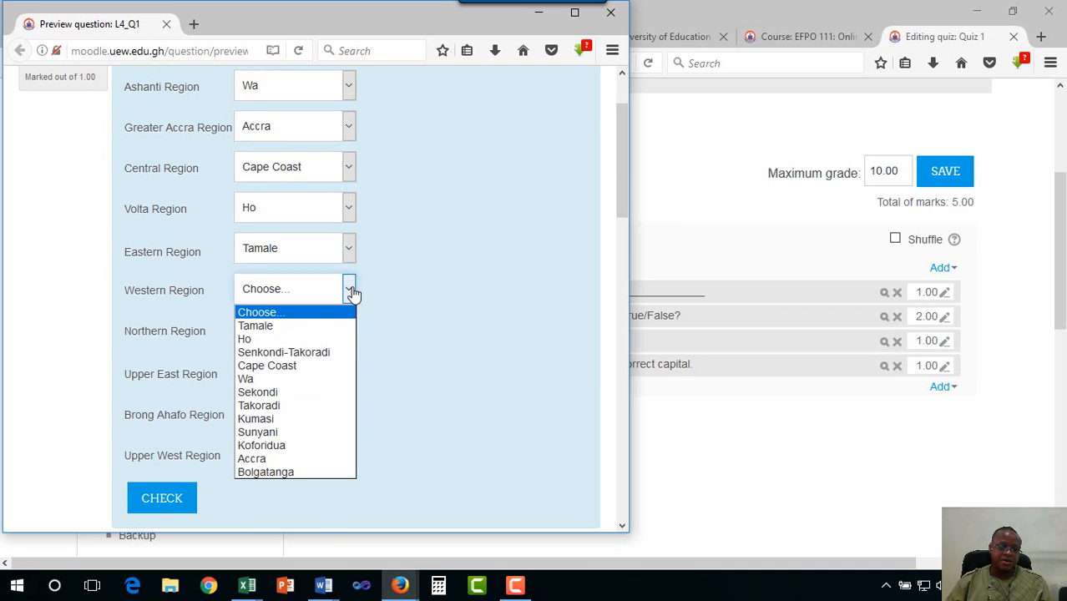
pyautogui.click(303, 392)
pyautogui.click(349, 332)
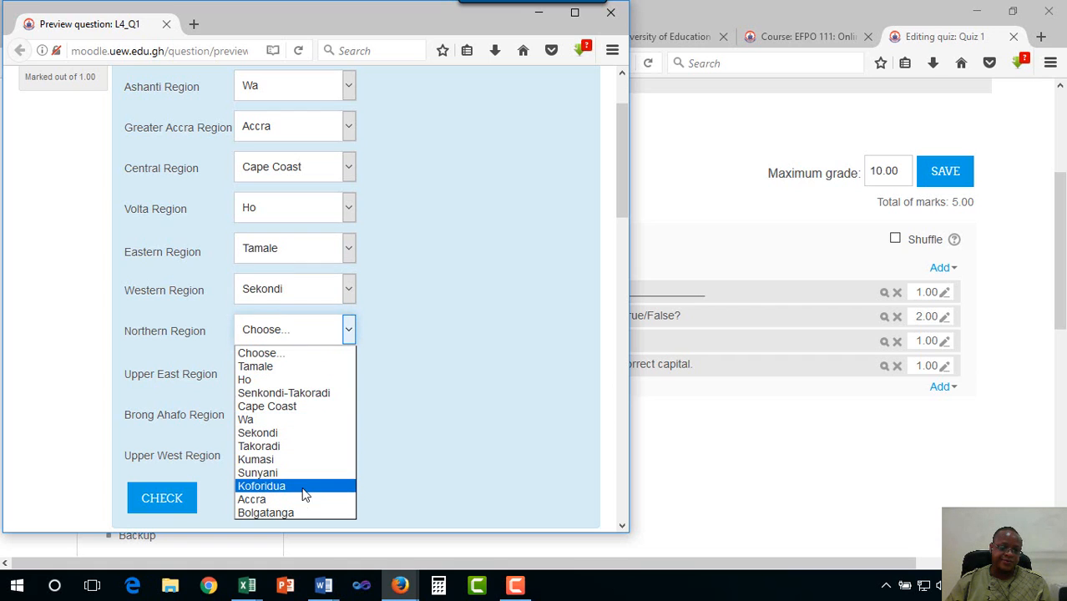
pyautogui.click(304, 488)
# Match Upper East to Bolgatanga, Brong Ahafo to Takoradi, Upper West to Bolgatanga, then check answers
pyautogui.click(348, 373)
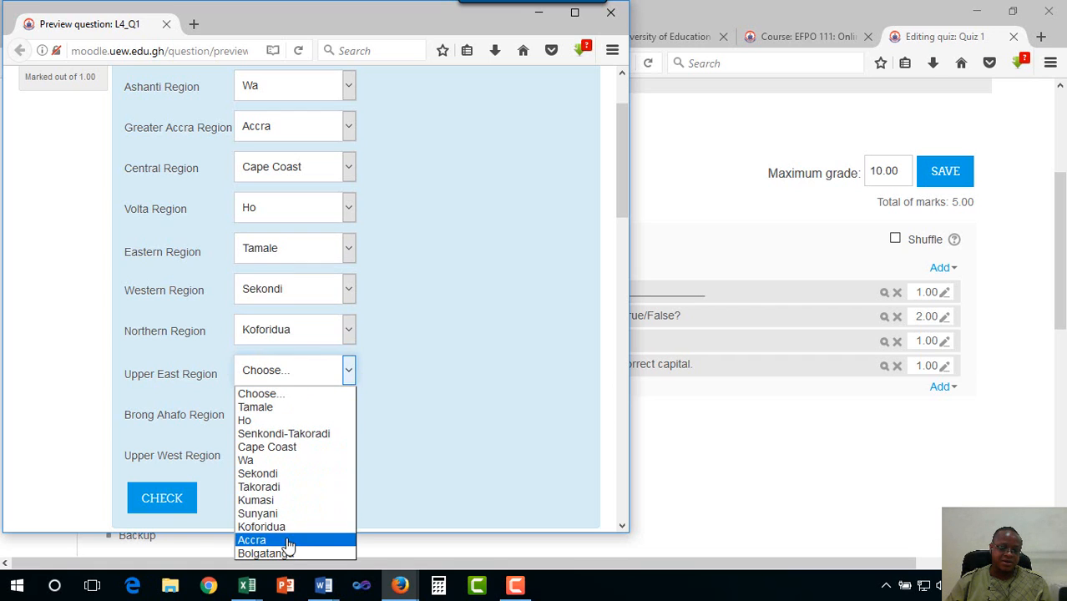
pyautogui.click(288, 554)
pyautogui.click(348, 415)
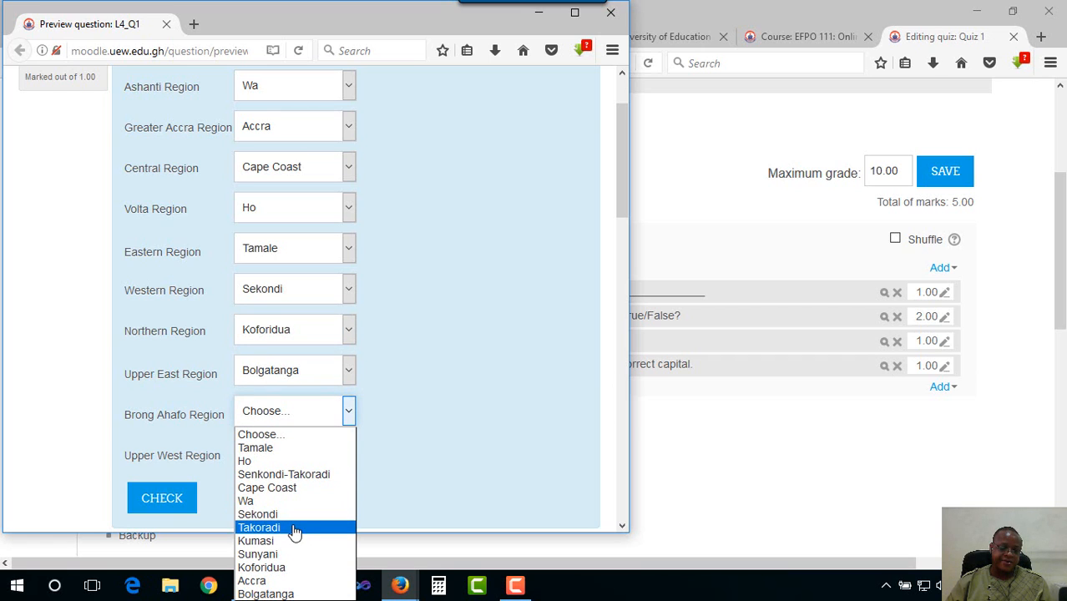
pyautogui.click(294, 528)
pyautogui.click(349, 455)
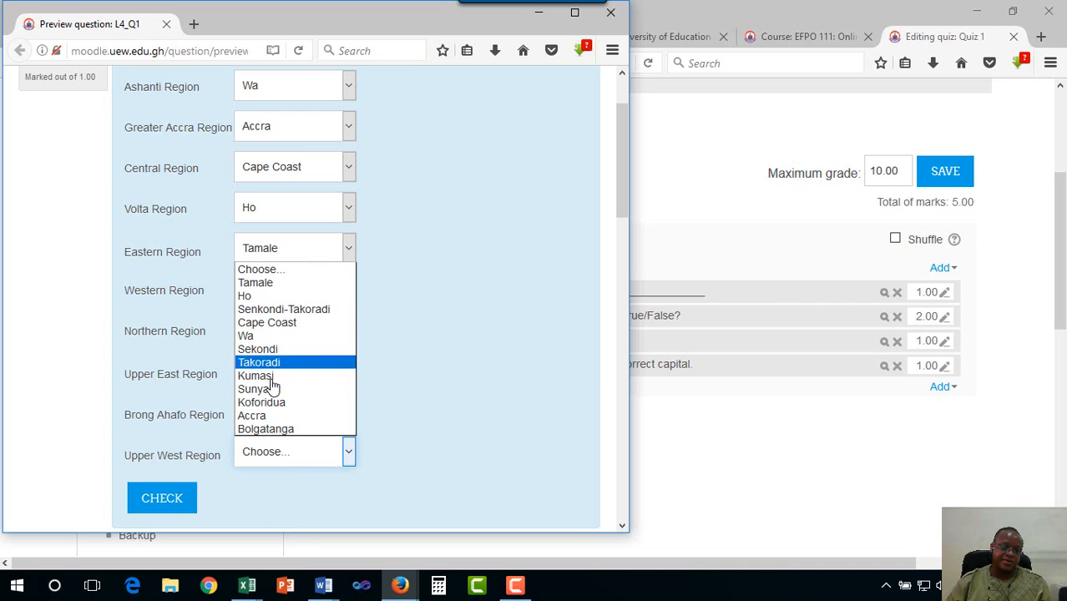
pyautogui.click(275, 429)
pyautogui.click(183, 501)
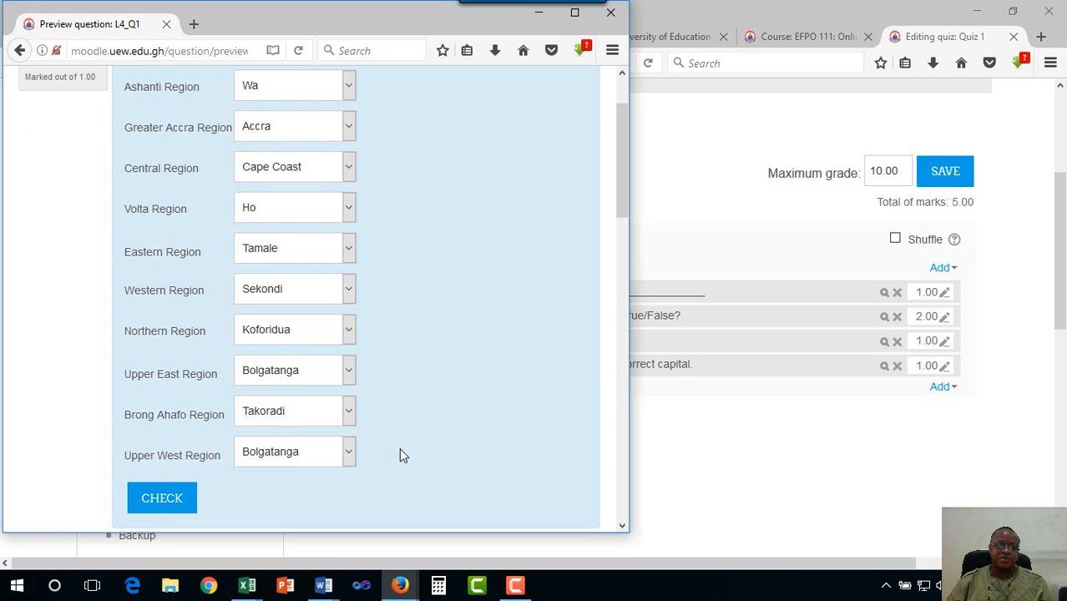
# Submit and finish the partially correct preview attempt
pyautogui.scroll(2, 423, 394)
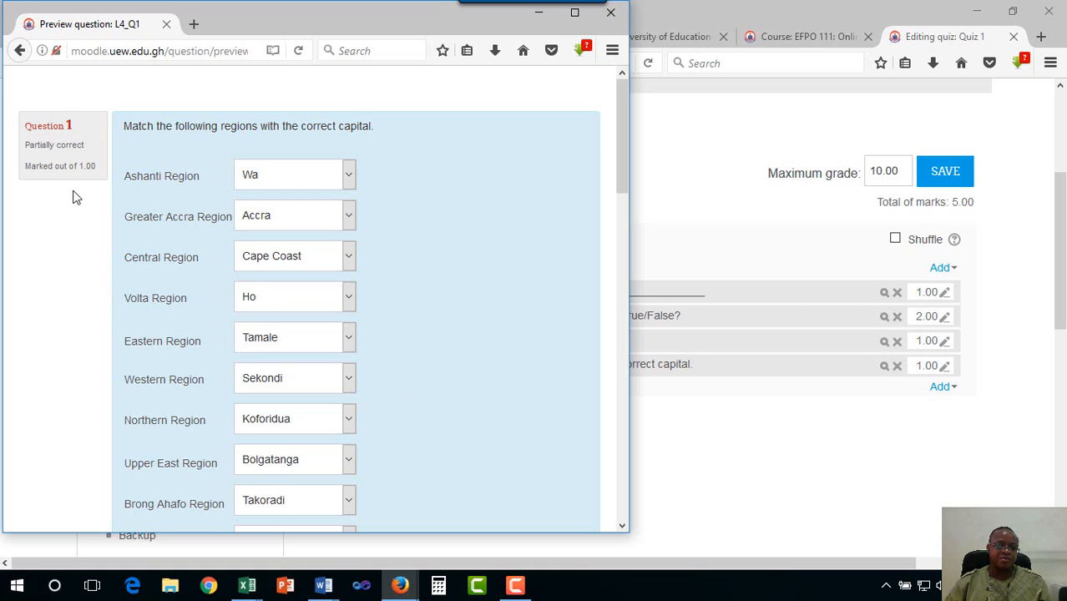
pyautogui.scroll(-10, 221, 329)
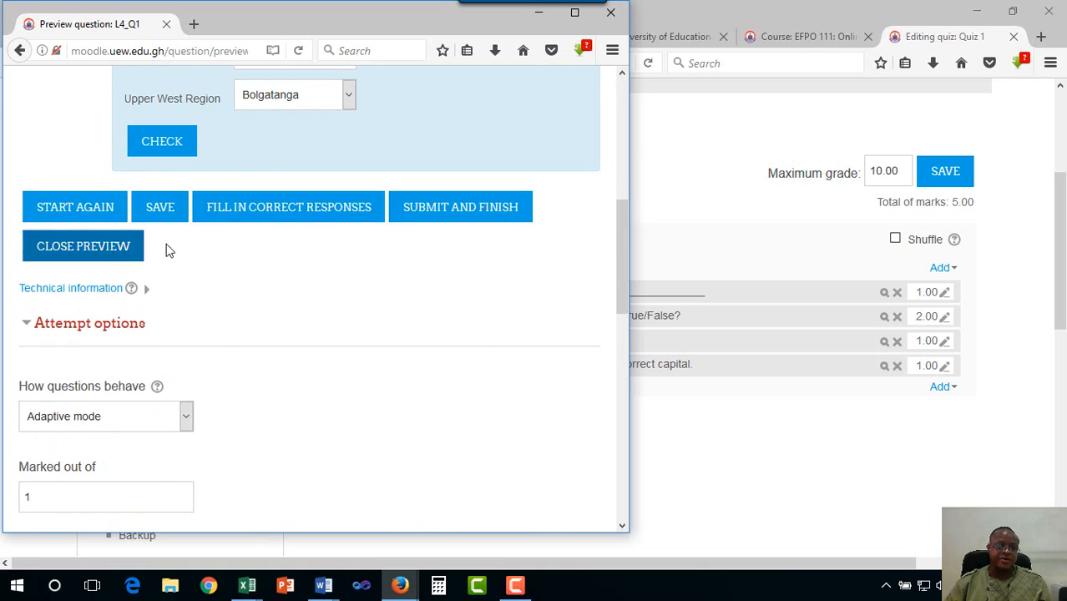
pyautogui.click(444, 215)
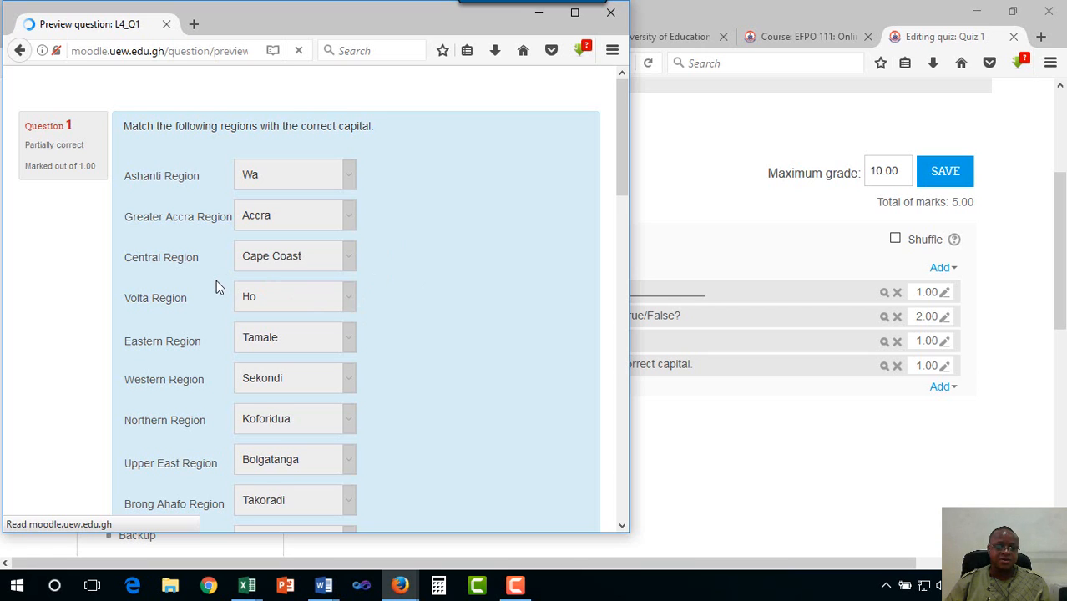
# Look over the graded attempt options and close the Preview question window
pyautogui.scroll(-6, 216, 282)
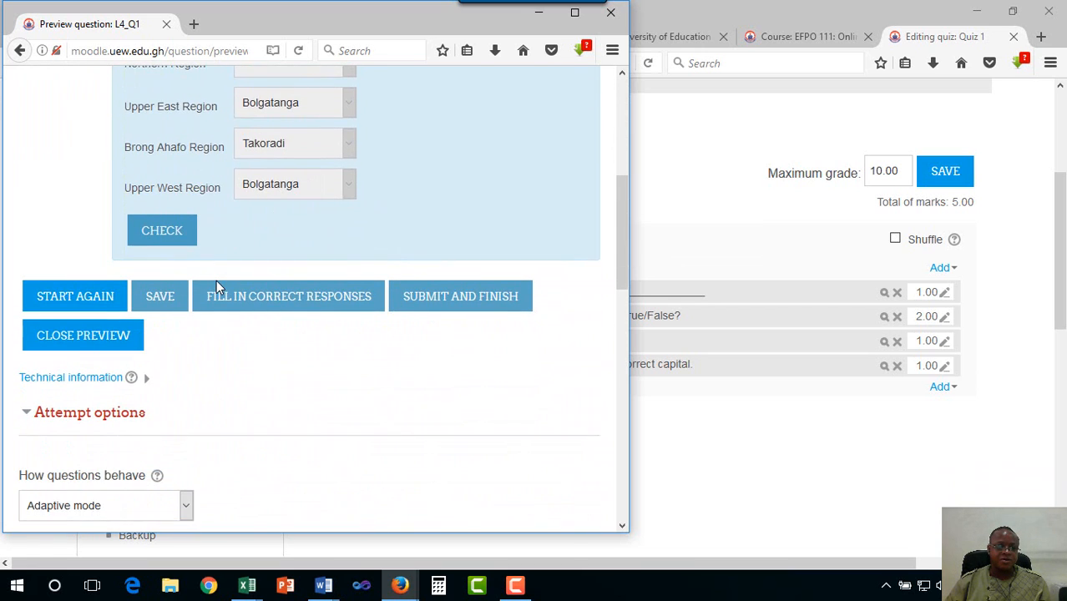
pyautogui.scroll(-3, 217, 287)
pyautogui.scroll(-4, 217, 287)
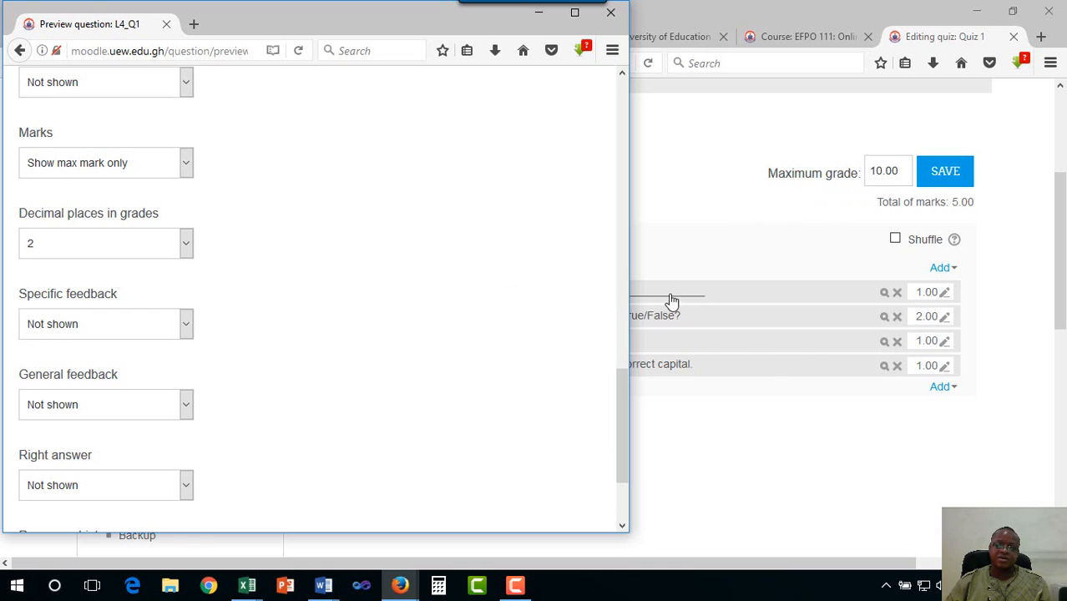
pyautogui.moveTo(619, 380); pyautogui.dragTo(616, 92)
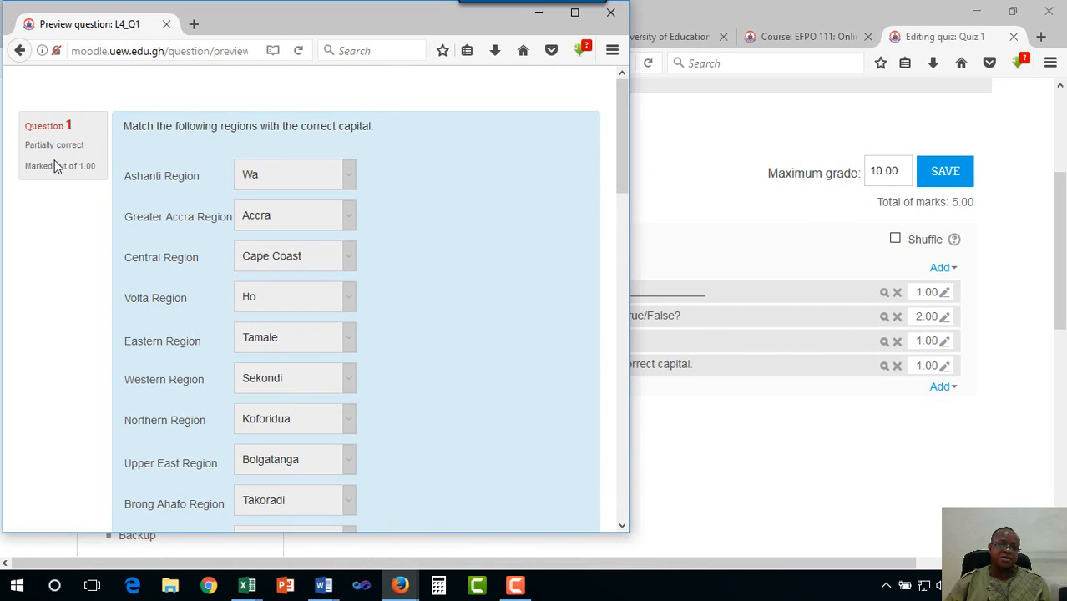
pyautogui.click(610, 13)
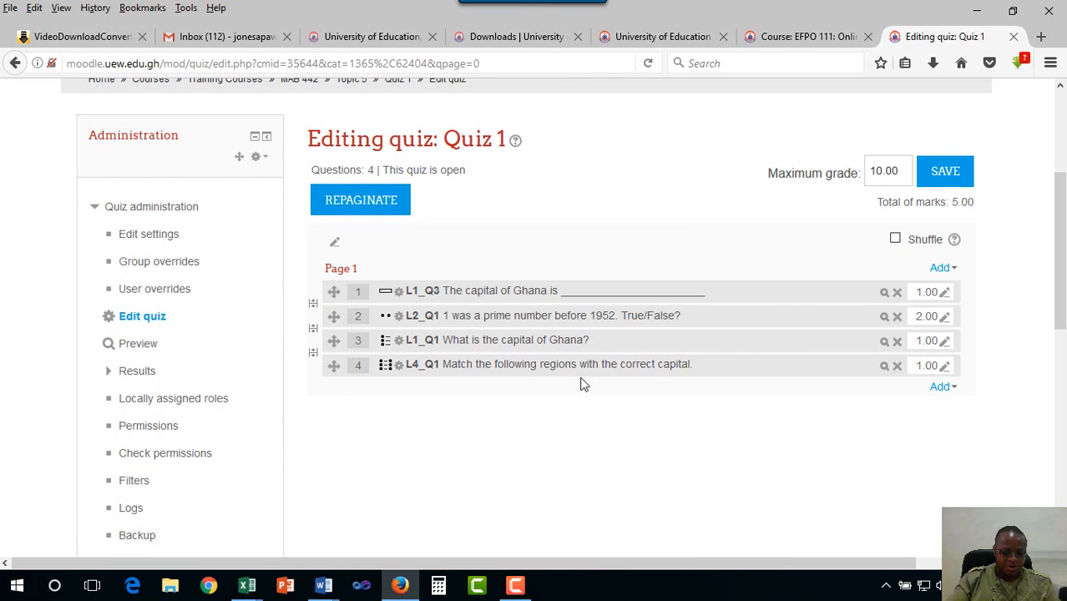